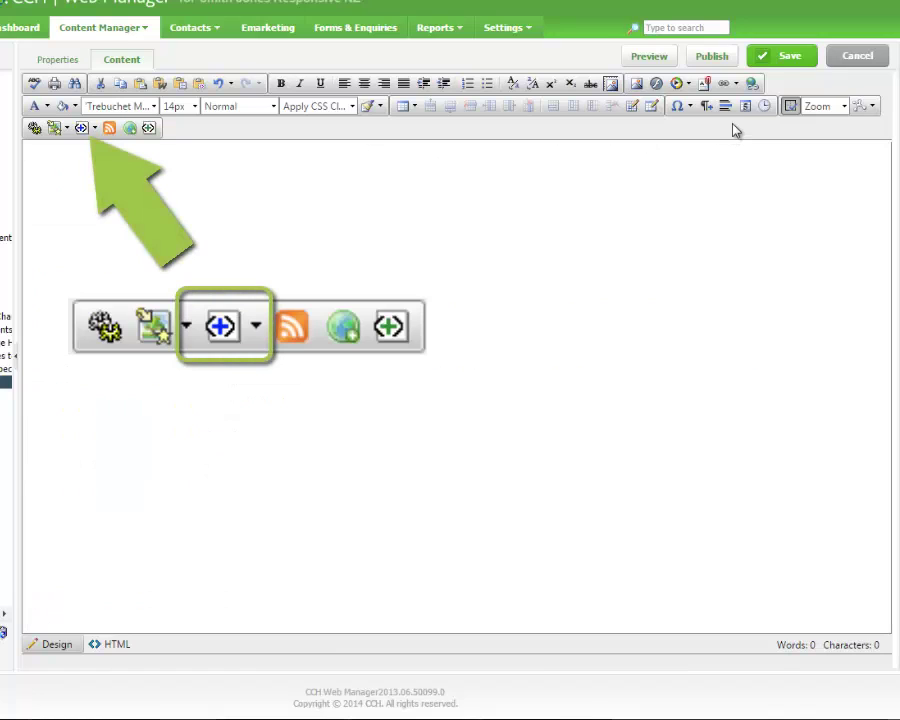
# - Insert the Spring Wilco 2014 content snippet from CCH-Wilco-Subscription into the empty page
pyautogui.click(95, 130)
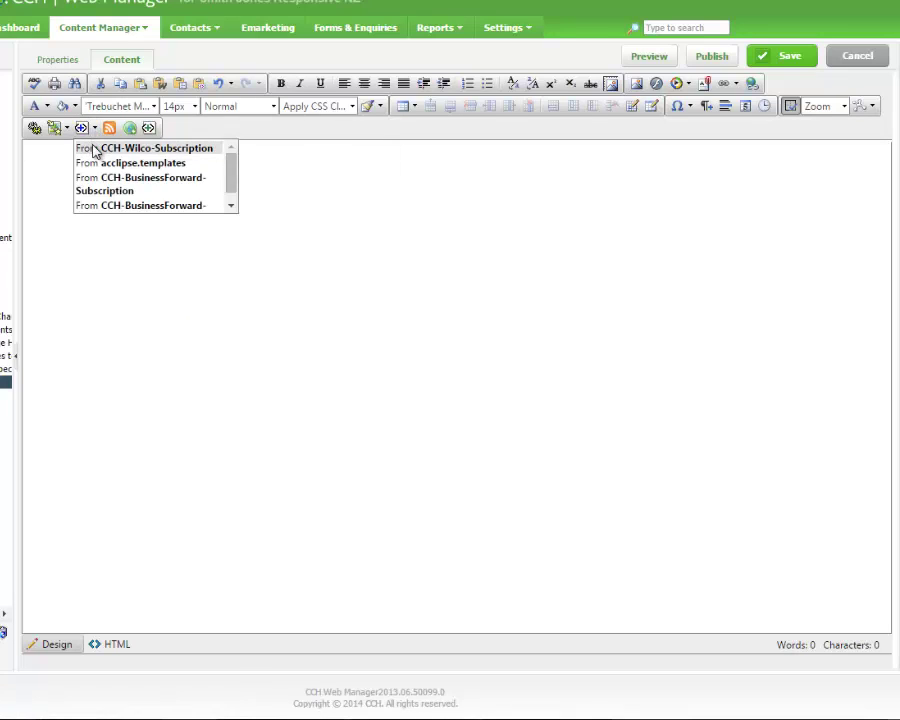
pyautogui.click(95, 150)
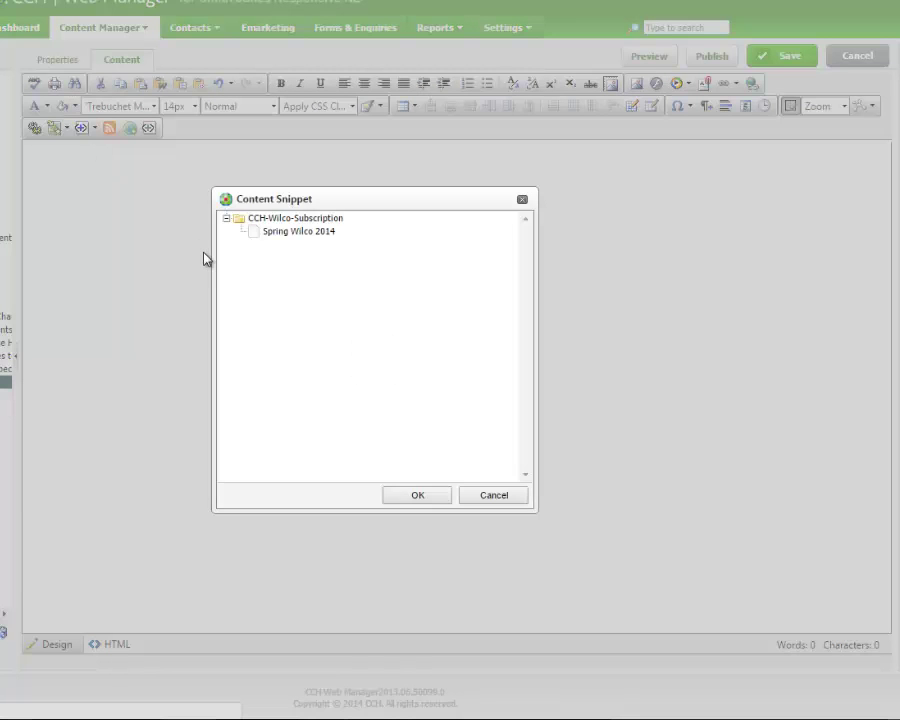
pyautogui.click(268, 233)
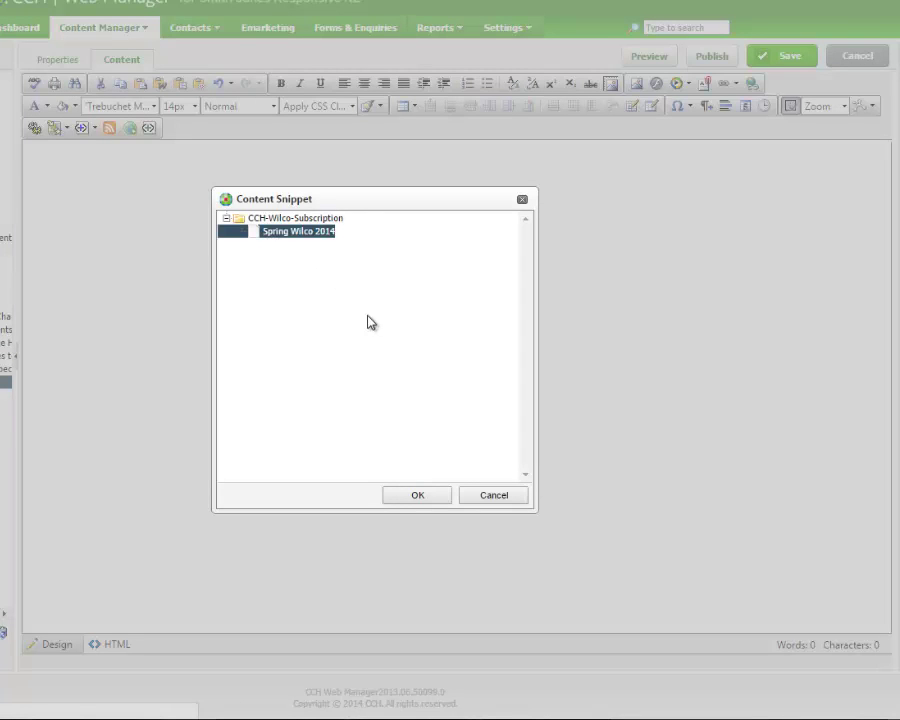
pyautogui.click(408, 495)
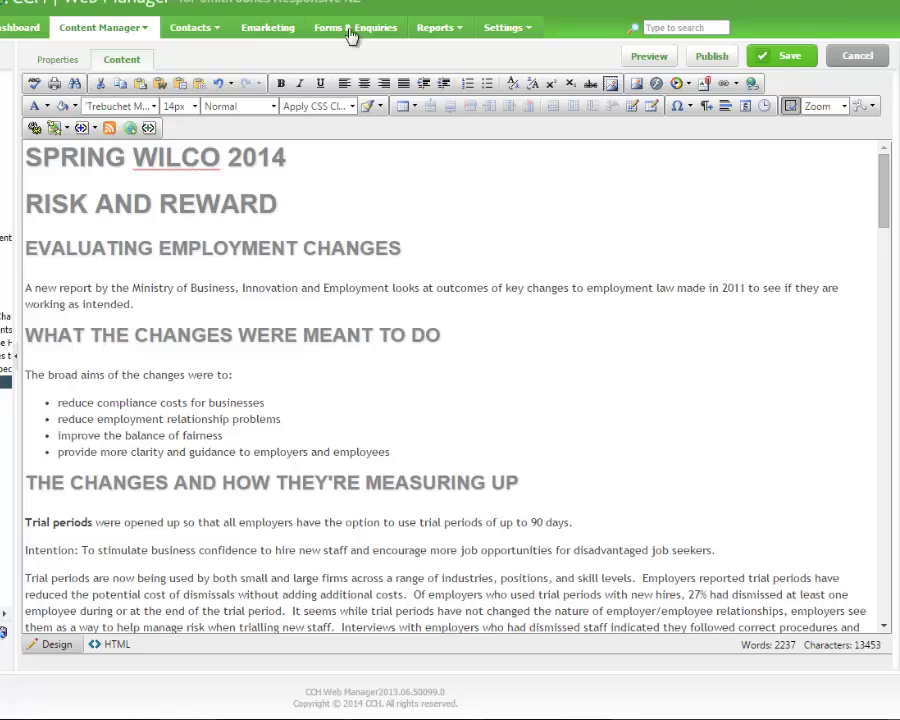
# - Delete the "Spring Wilco 2014" and "Risk and Reward" headings from the start of the page
pyautogui.moveTo(43, 153); pyautogui.dragTo(460, 197)
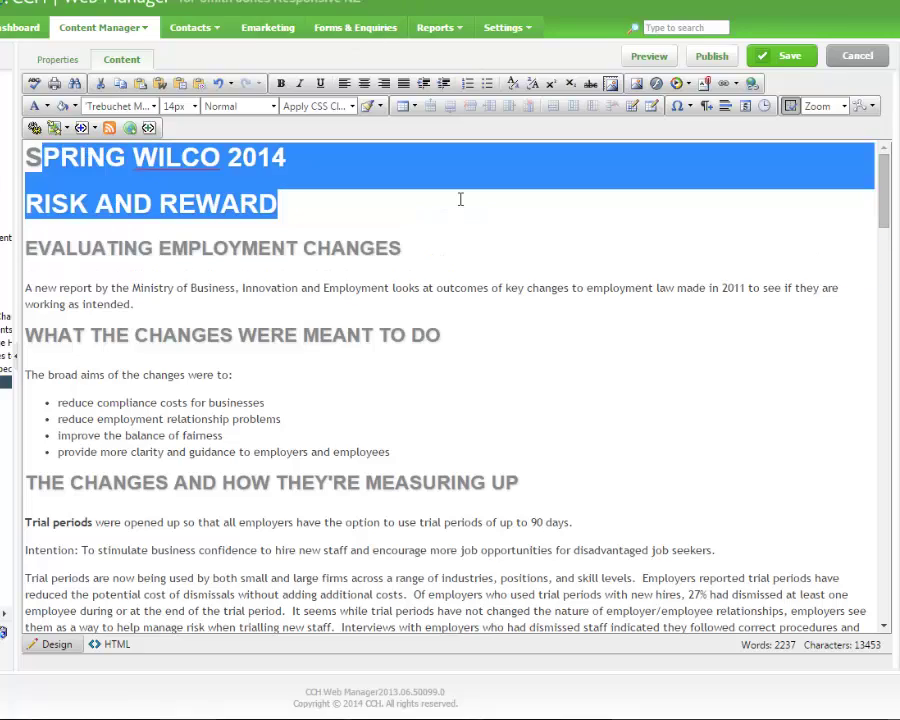
pyautogui.press('Delete')
pyautogui.press('BackSpace')
# - Delete all the text after the "Evaluating Employment Changes" article so that only this article remains
pyautogui.scroll(-10, 452, 413)
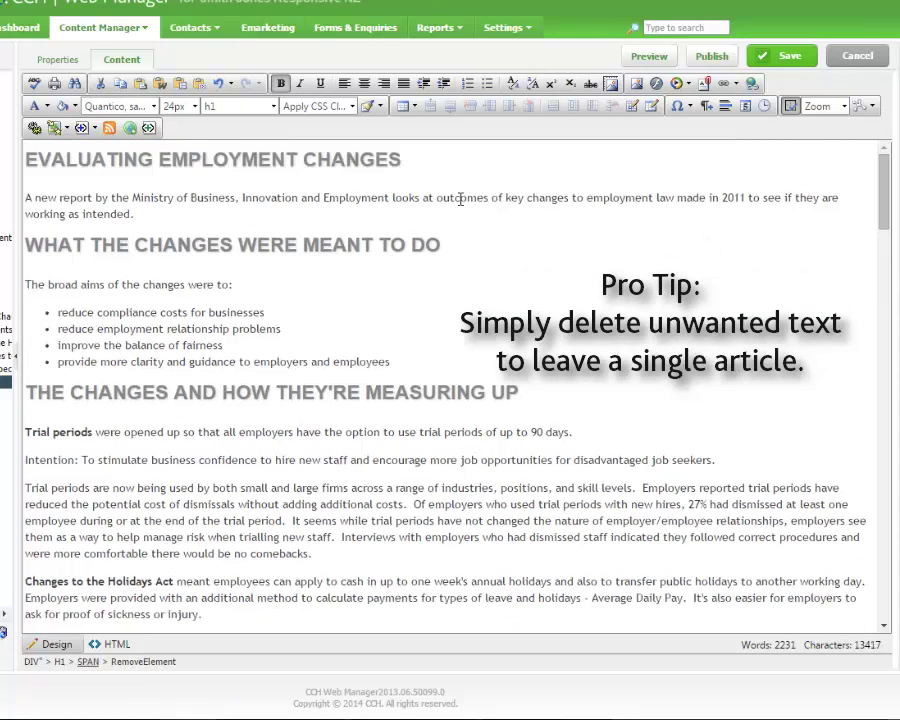
pyautogui.moveTo(52, 418); pyautogui.dragTo(330, 630)
pyautogui.press('Delete')
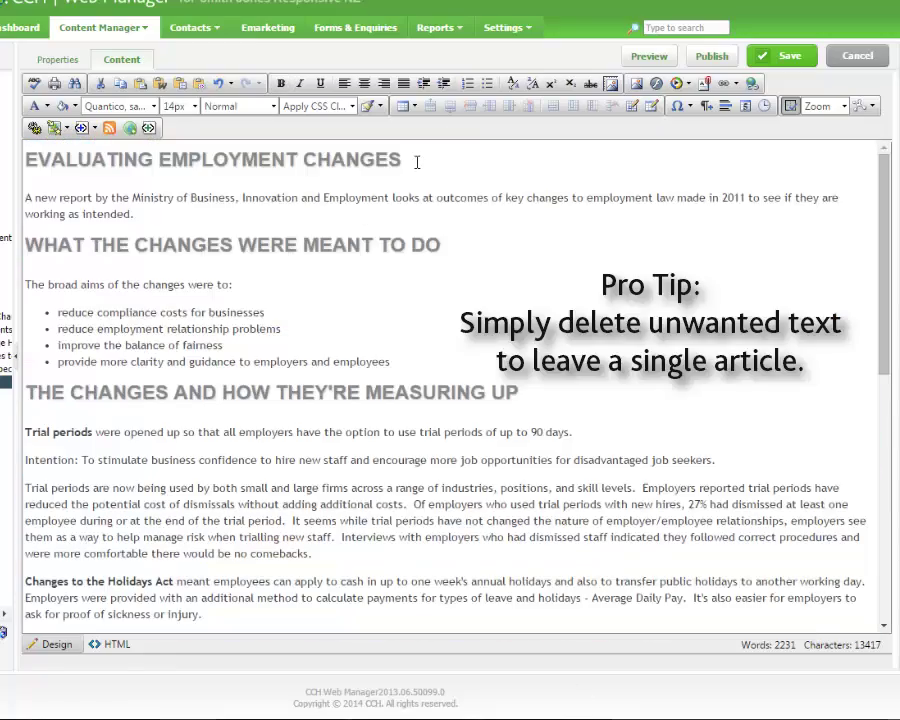
# - Insert a one-row, two-column table under "What the changes were meant to do" and move the bulleted list into its first cell
pyautogui.click(74, 266)
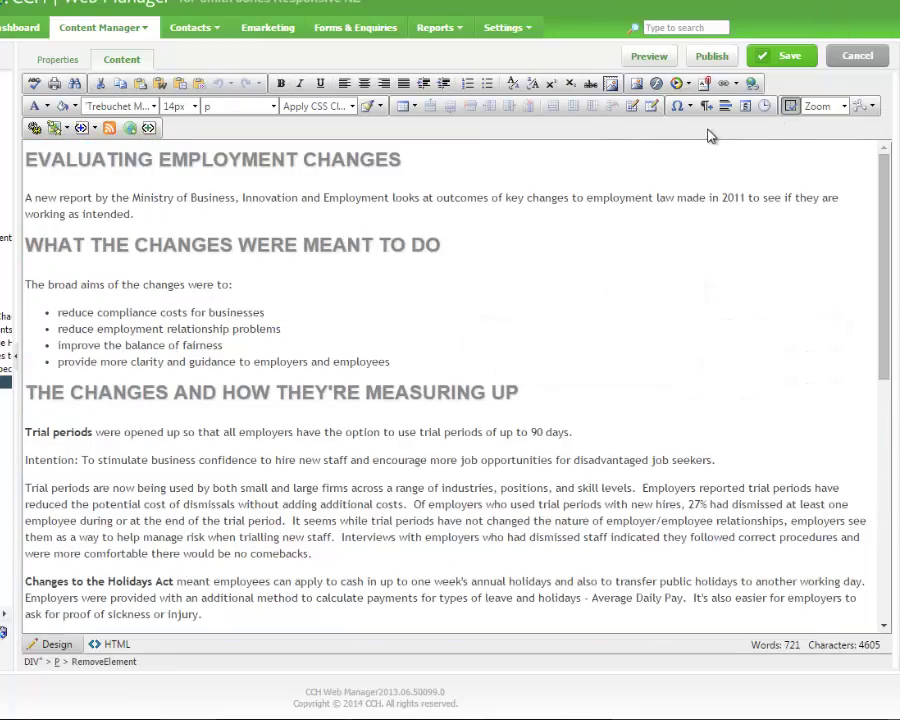
pyautogui.click(416, 106)
pyautogui.click(406, 128)
pyautogui.moveTo(398, 380); pyautogui.dragTo(30, 290)
pyautogui.click(396, 341)
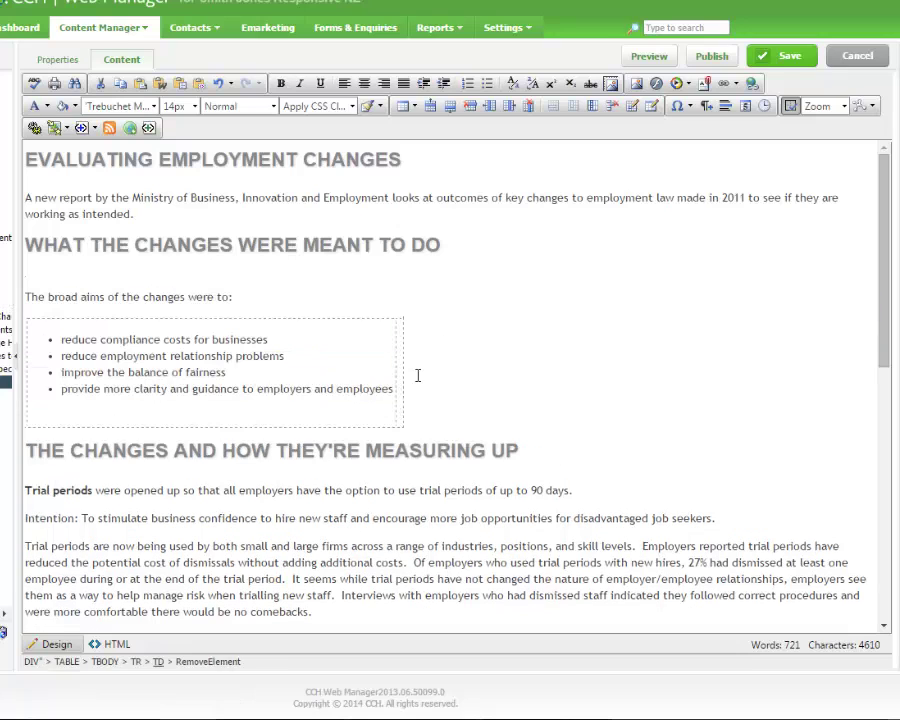
# - Insert the tape measure image from the Articles image folder into the table's second cell
pyautogui.click(636, 83)
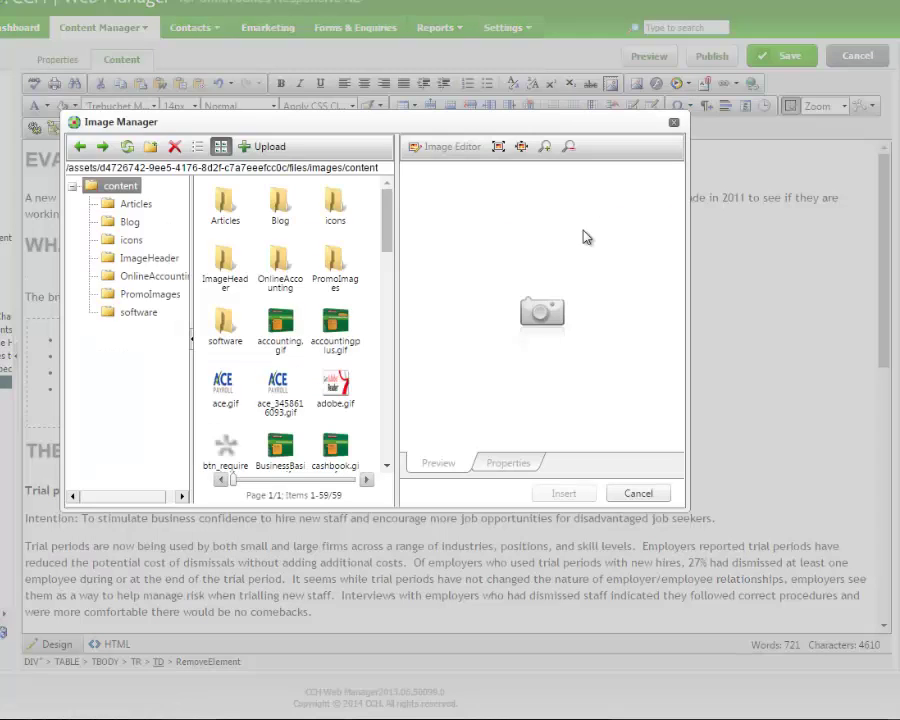
pyautogui.click(128, 204)
pyautogui.click(338, 205)
pyautogui.click(565, 493)
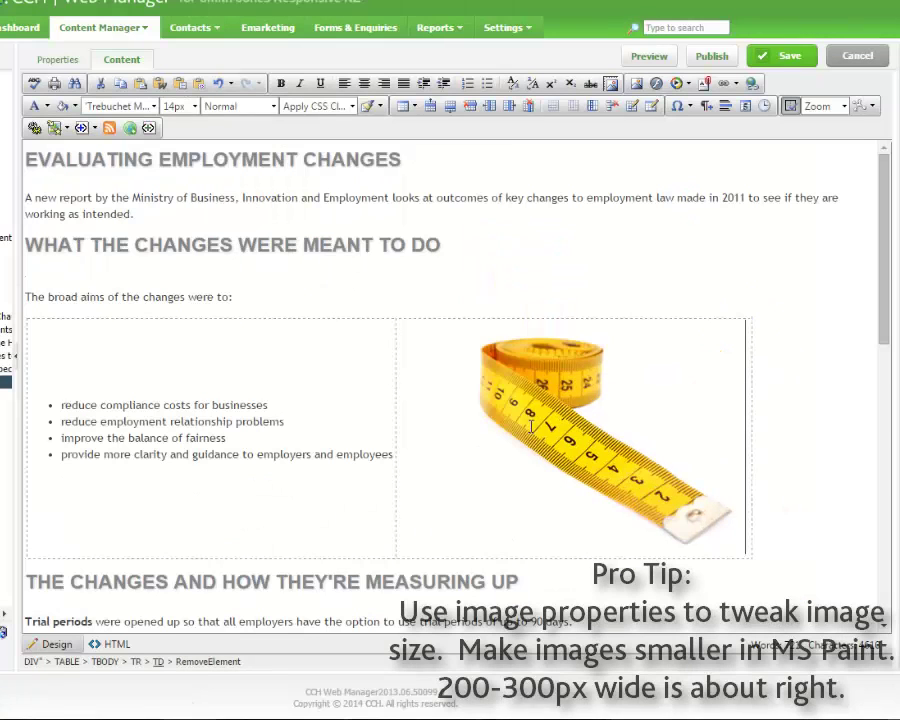
# - Reduce the width of the tape measure image in its properties, keeping its proportions
pyautogui.click(598, 488)
pyautogui.rightClick(598, 488)
pyautogui.click(640, 473)
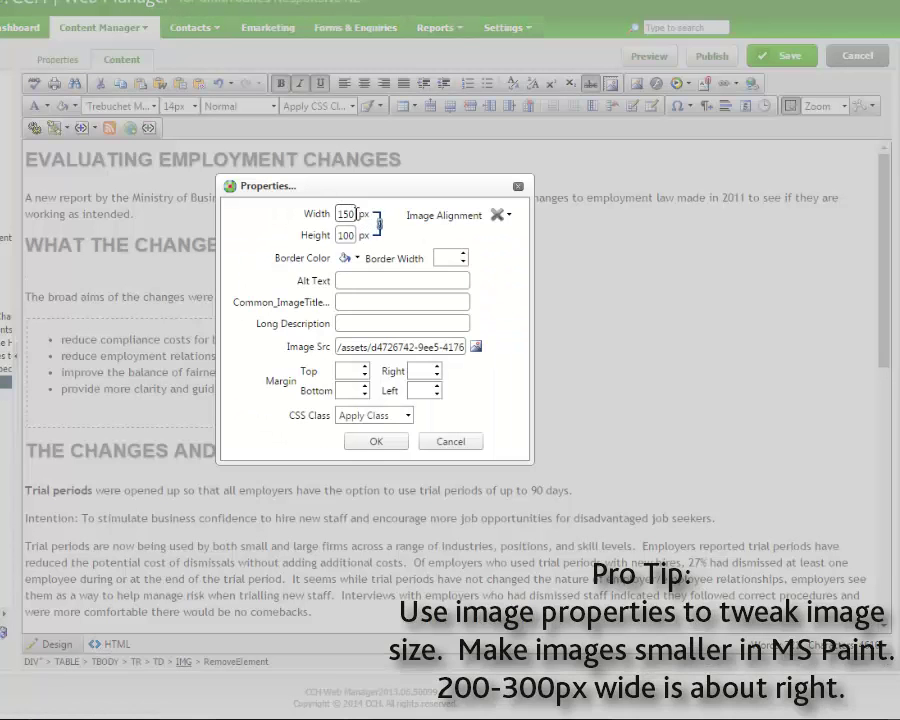
pyautogui.moveTo(356, 213); pyautogui.dragTo(290, 212)
pyautogui.write('30050')
pyautogui.click(376, 441)
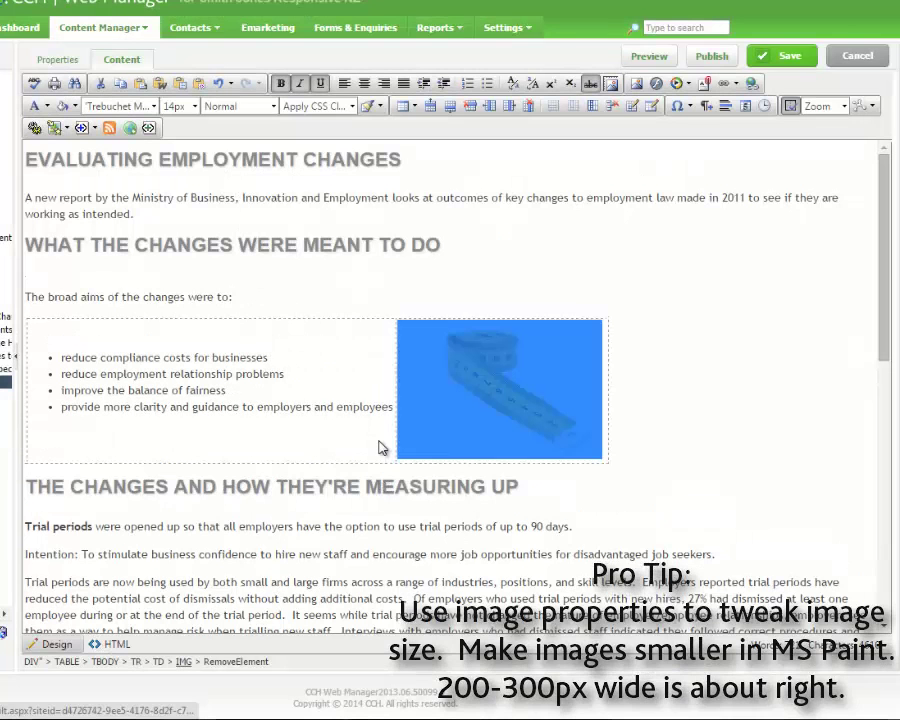
# - Move "The broad aims of the changes were to:" into the table above the bulleted list and remove the blank space under the heading
pyautogui.moveTo(264, 300); pyautogui.dragTo(14, 301)
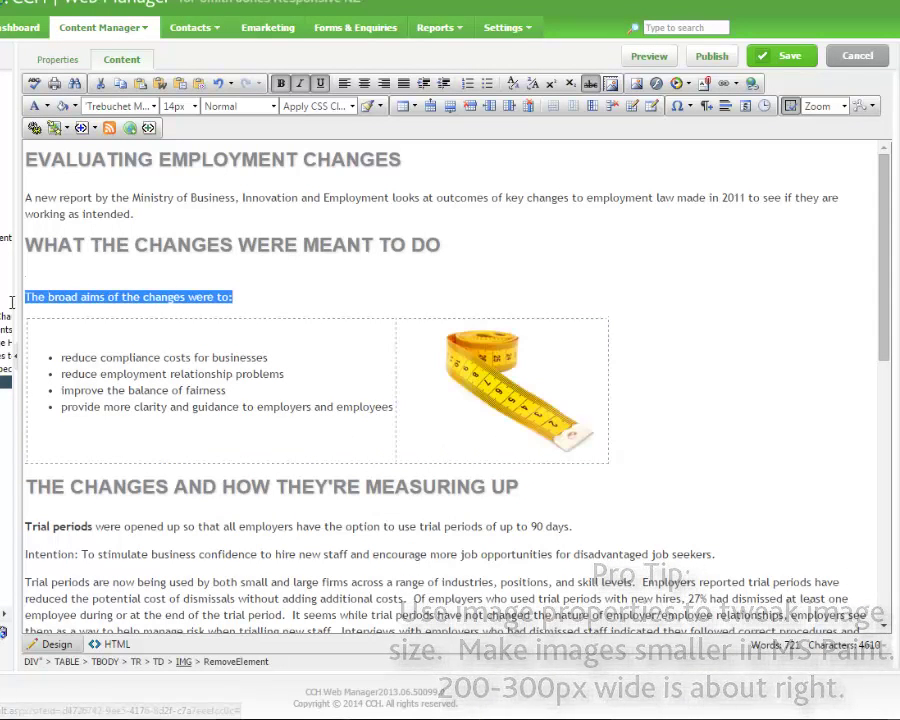
pyautogui.hotkey('ctrl', 'x')
pyautogui.click(60, 352)
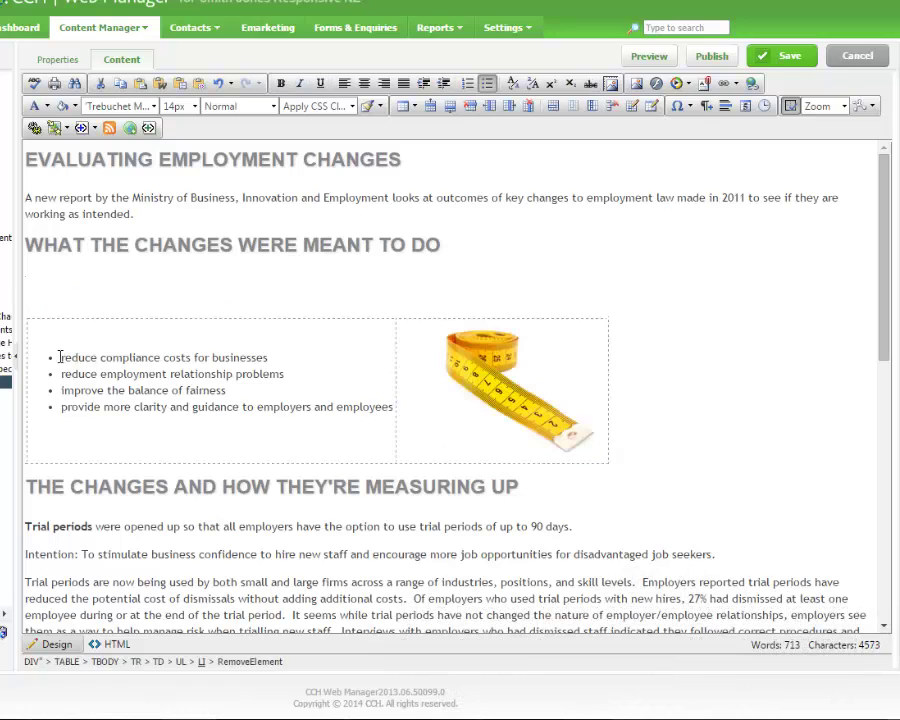
pyautogui.click(294, 336)
pyautogui.hotkey('ctrl', 'v')
pyautogui.click(92, 288)
pyautogui.press('BackSpace')
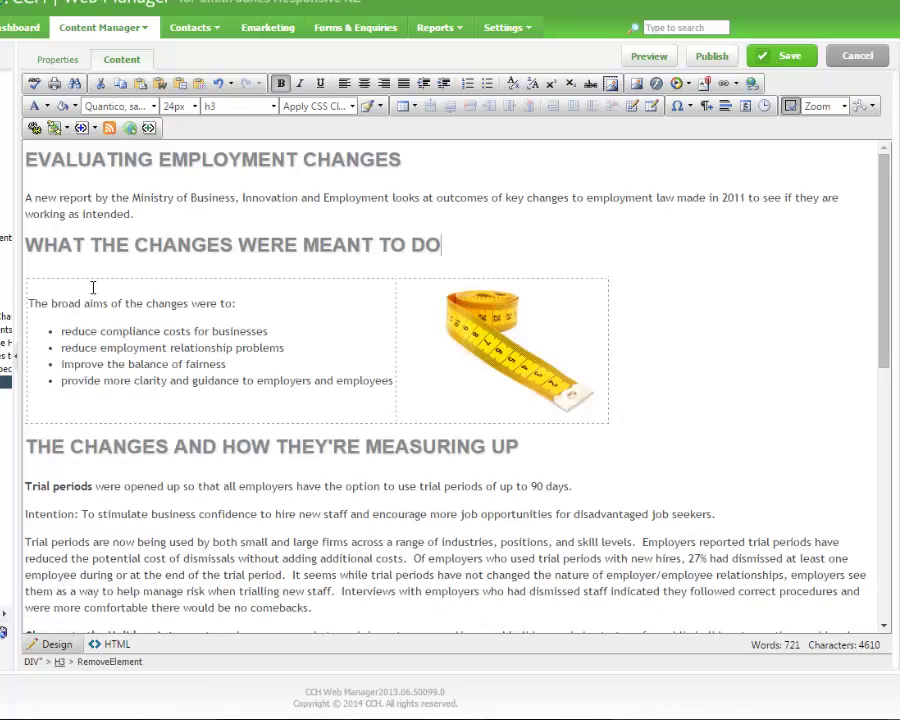
# - Add an anchor named "What" at the start of the heading "What the changes were meant to do"
pyautogui.hotkey('ctrl', 'k')
pyautogui.click(325, 254)
pyautogui.click(329, 280)
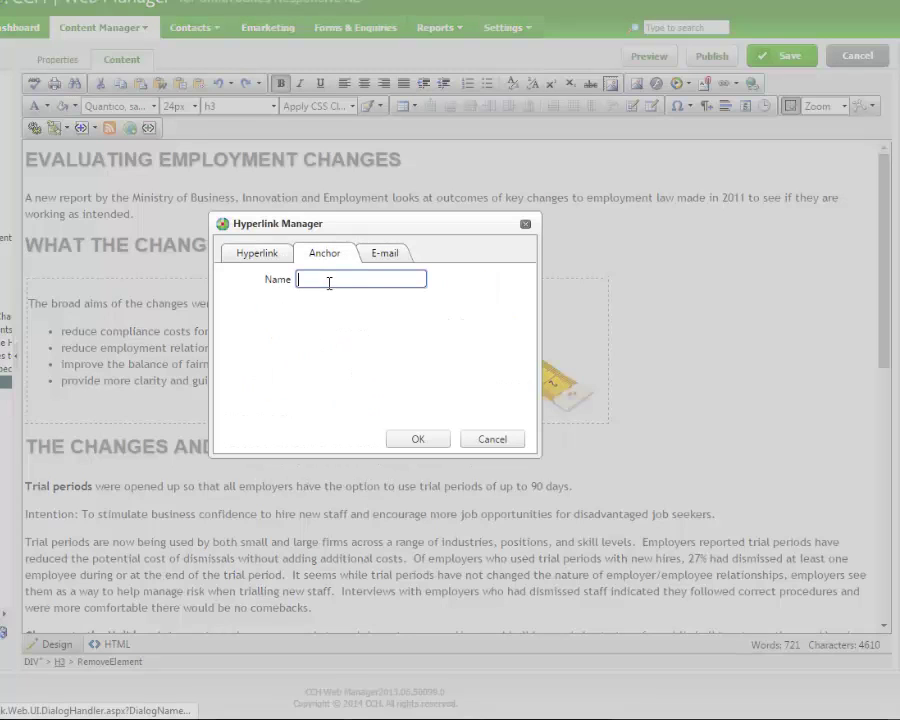
pyautogui.write('What')
pyautogui.click(418, 439)
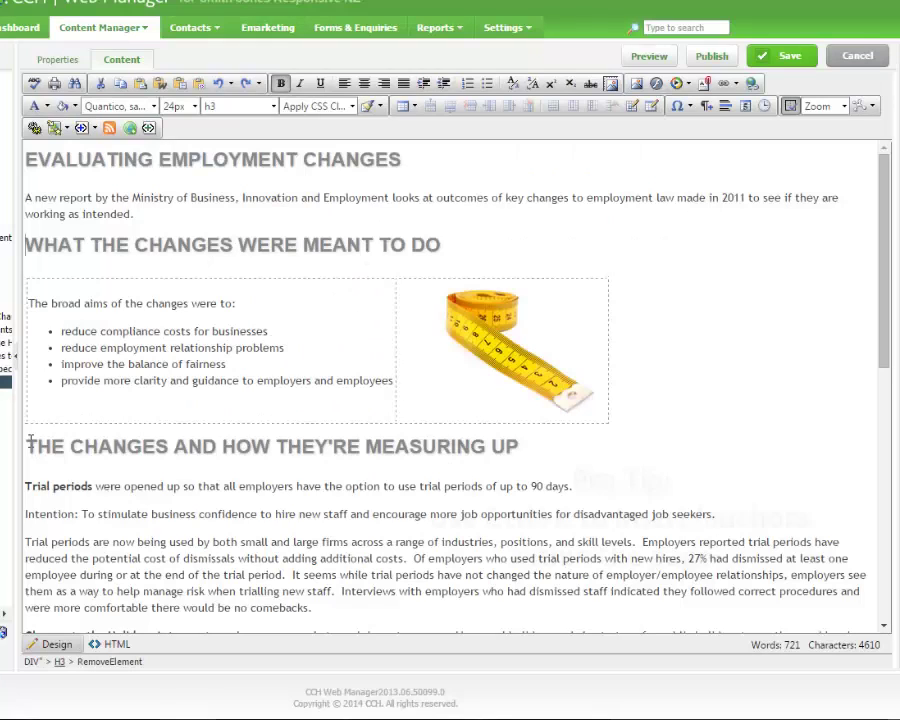
# - Add an anchor named "How" at the start of the heading "The changes and how they're measuring up"
pyautogui.hotkey('ctrl', 'k')
pyautogui.click(323, 253)
pyautogui.click(327, 281)
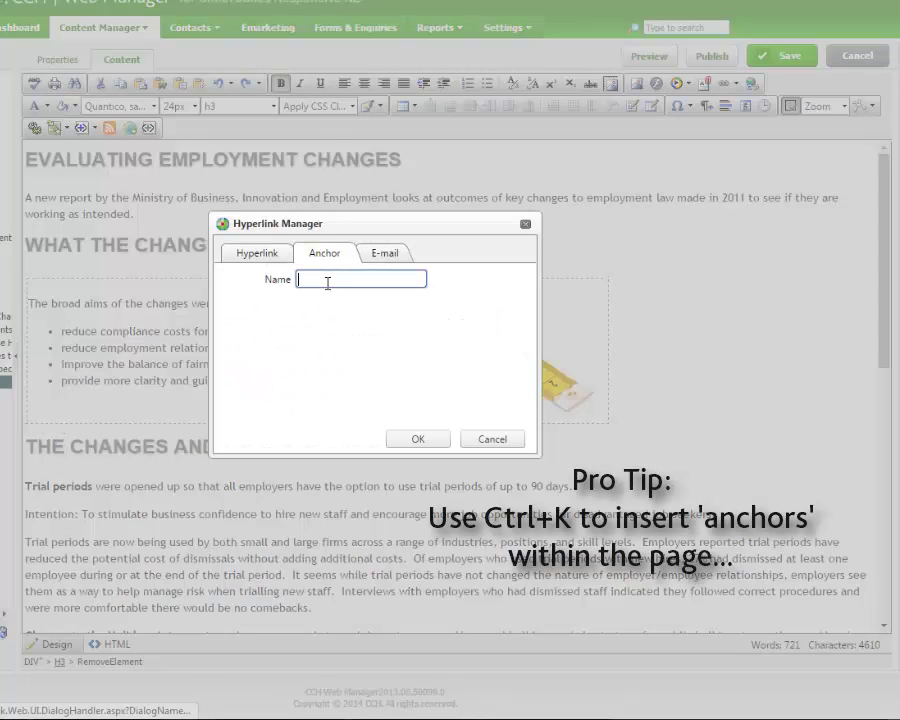
pyautogui.write('How')
pyautogui.click(404, 439)
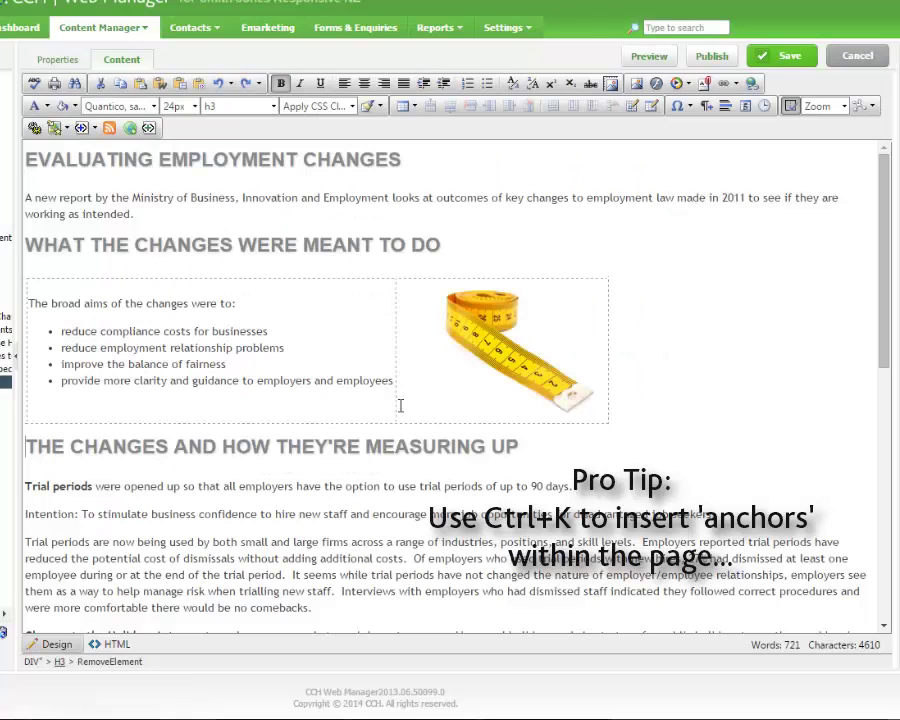
# - Add two menu lines, "What" and "How", below the introductory paragraph
pyautogui.click(145, 210)
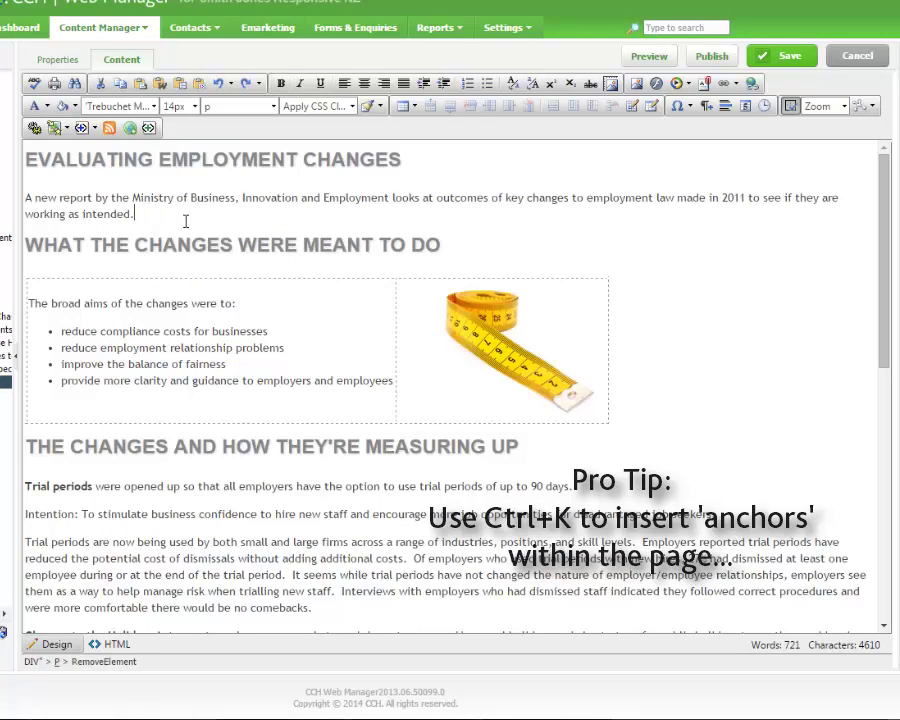
pyautogui.press('Return')
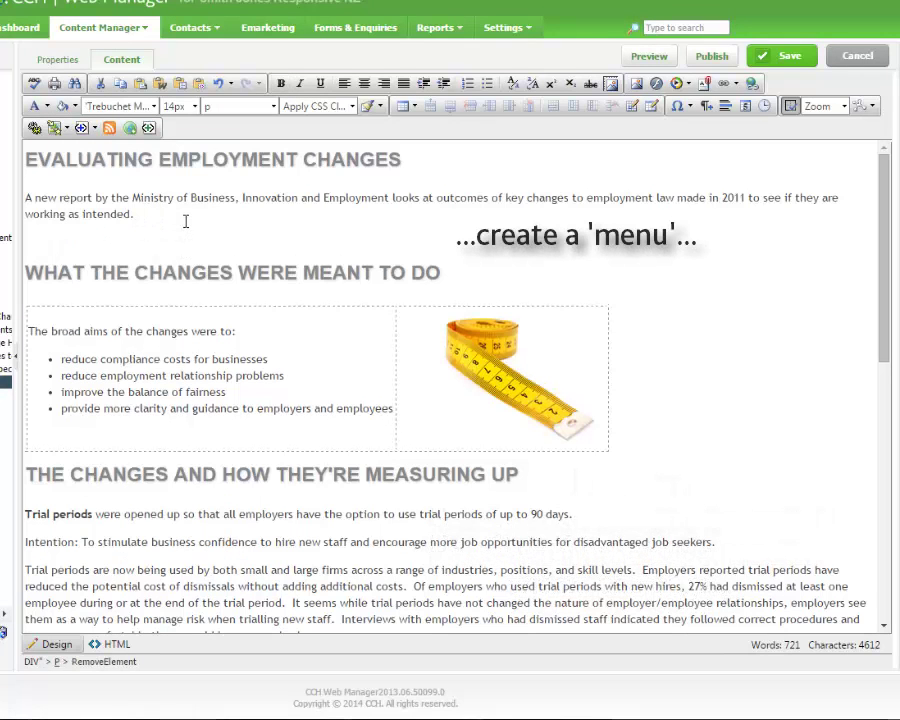
pyautogui.write('What')
pyautogui.press('Return')
pyautogui.write('How')
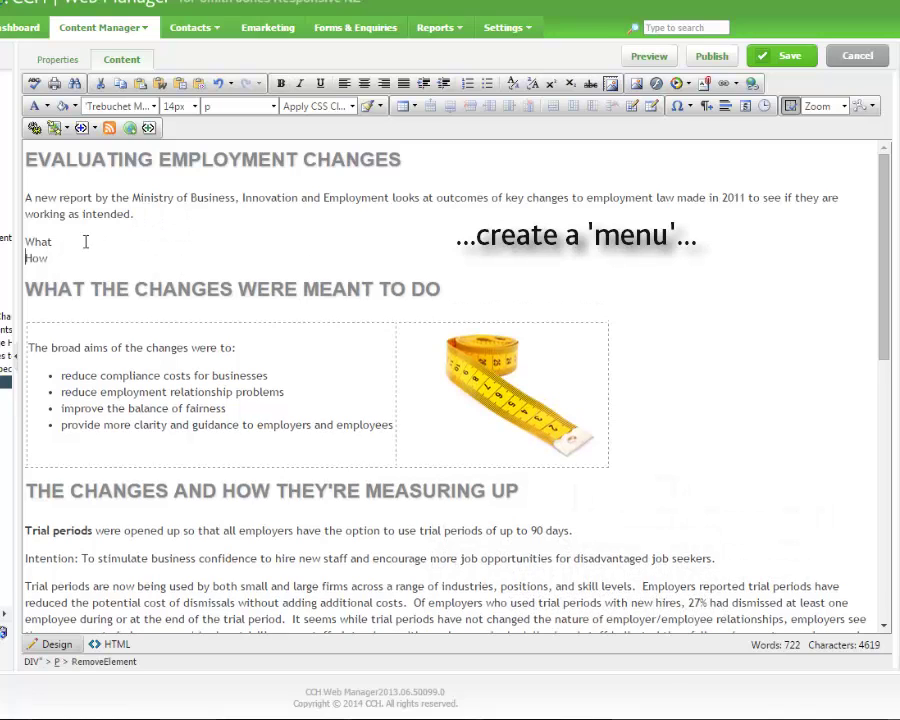
# - Link the menu word "What" to the existing anchor What
pyautogui.moveTo(52, 241); pyautogui.dragTo(25, 239)
pyautogui.hotkey('ctrl', 'k')
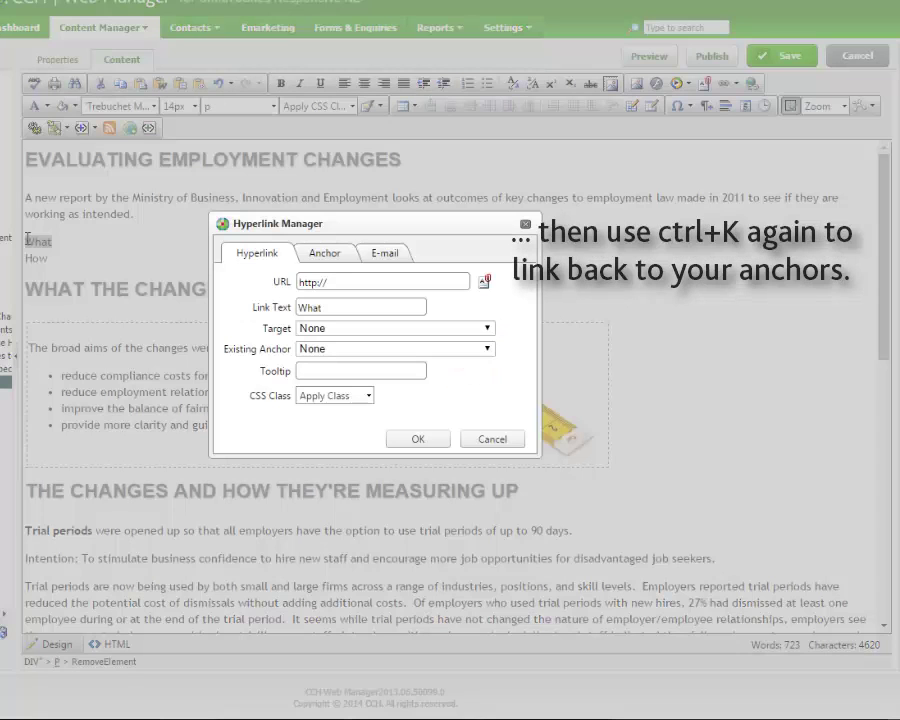
pyautogui.click(344, 349)
pyautogui.click(345, 373)
pyautogui.click(418, 439)
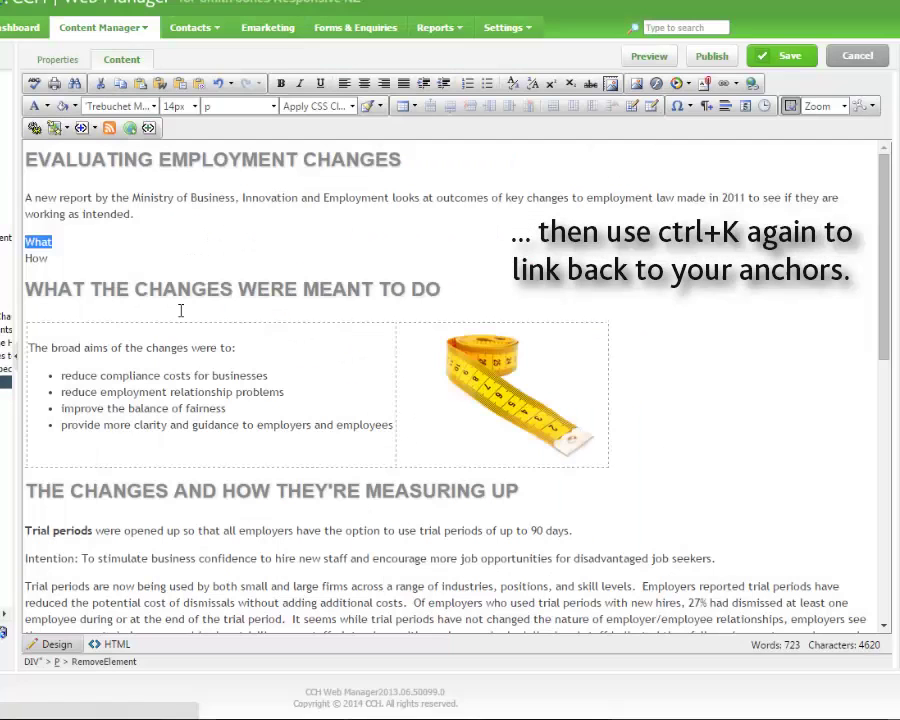
# - Link the menu word "How" to the existing anchor How
pyautogui.moveTo(49, 258); pyautogui.dragTo(22, 261)
pyautogui.hotkey('ctrl', 'k')
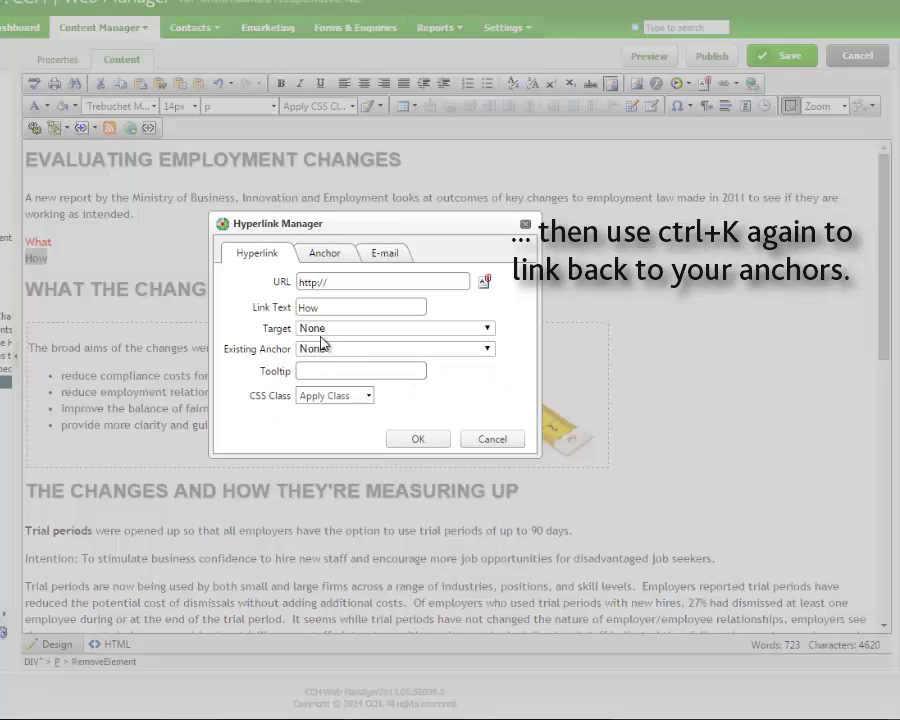
pyautogui.click(321, 348)
pyautogui.click(320, 386)
pyautogui.click(430, 442)
# - Set the font size of the What and How menu links to 18px
pyautogui.moveTo(52, 258); pyautogui.dragTo(10, 240)
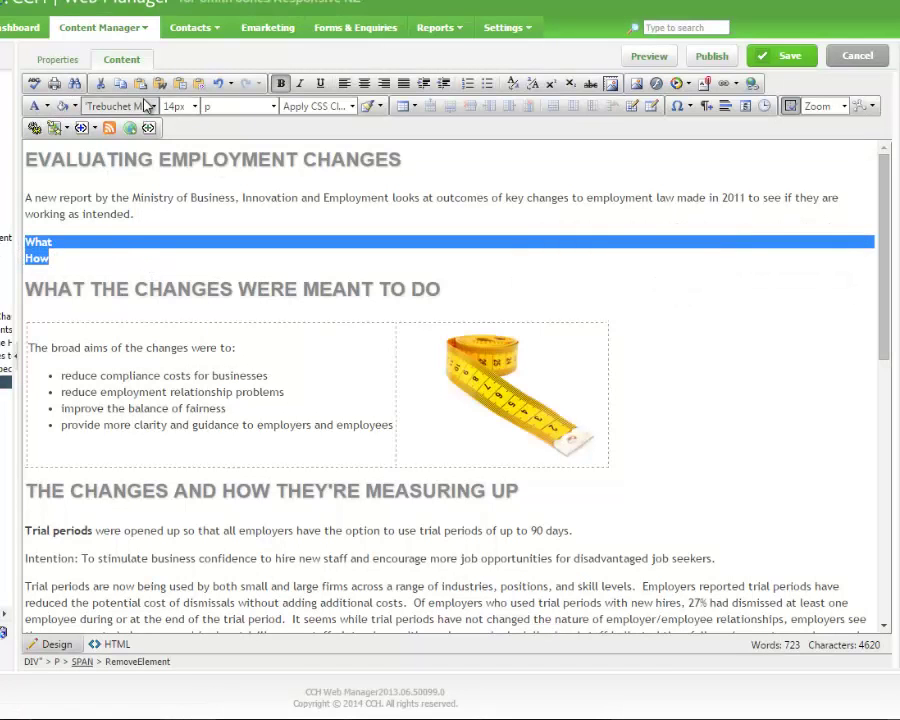
pyautogui.click(194, 106)
pyautogui.click(173, 243)
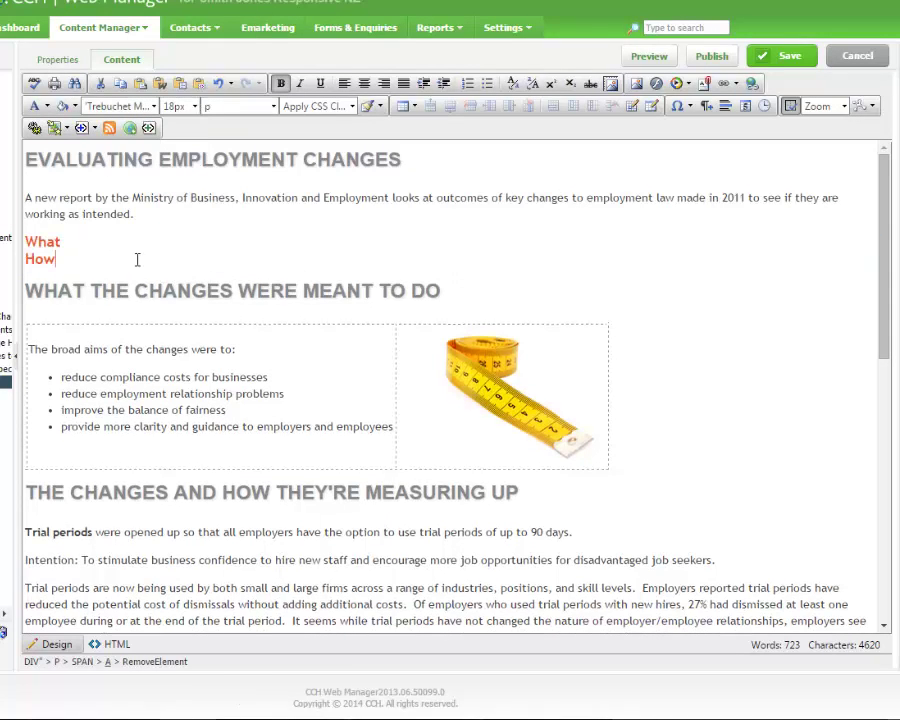
# - Format the menu links as a bulleted list with What and How as separate bullets
pyautogui.click(487, 83)
pyautogui.click(264, 267)
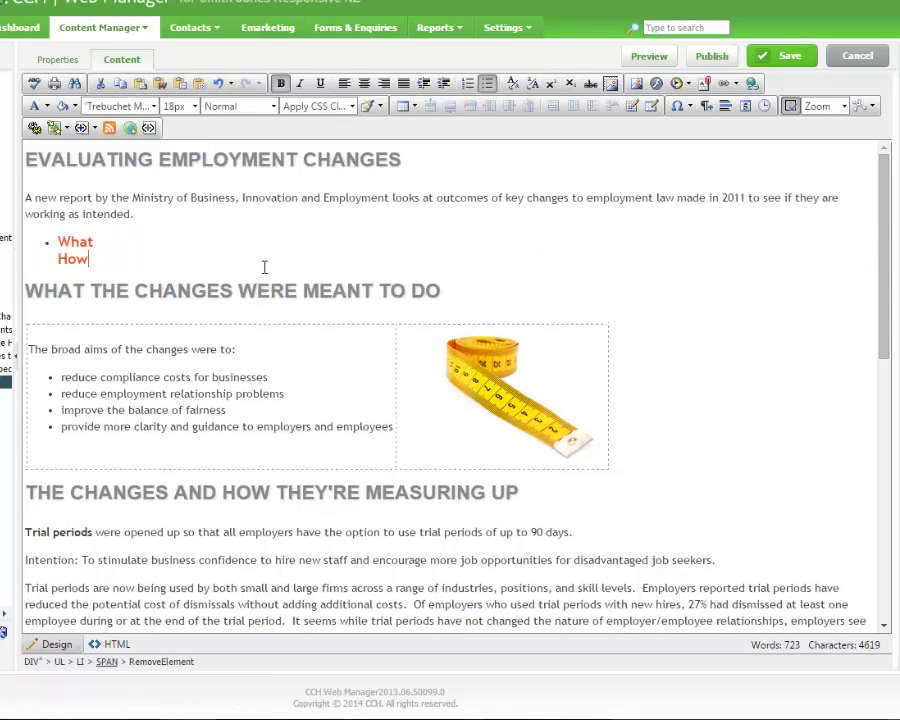
pyautogui.click(113, 241)
pyautogui.press('Return')
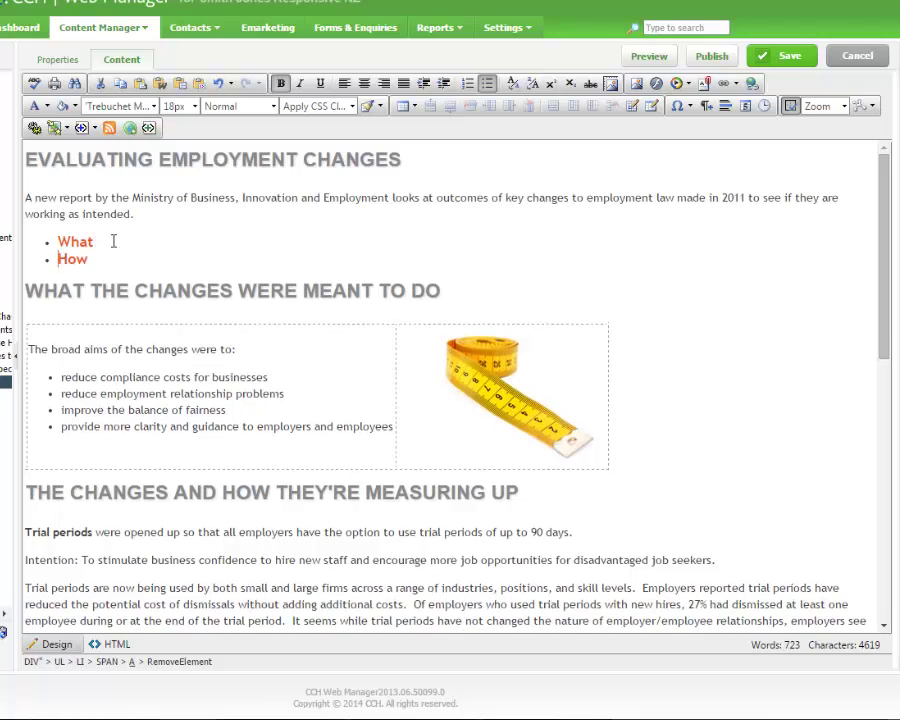
# - Save the article, view the Example Page on the website and test its How menu link
pyautogui.click(785, 55)
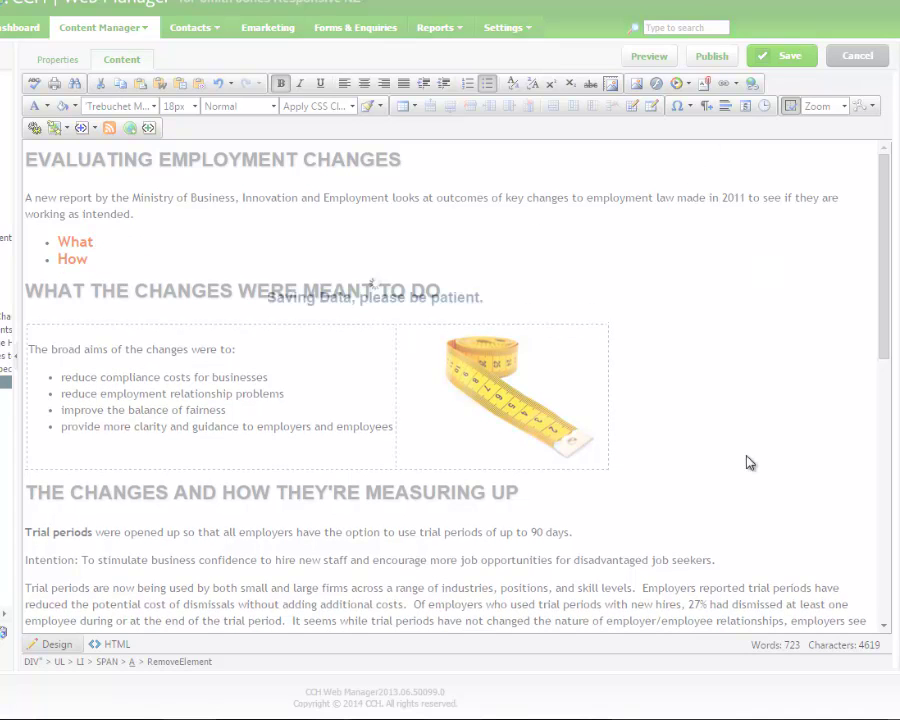
pyautogui.press('Return')
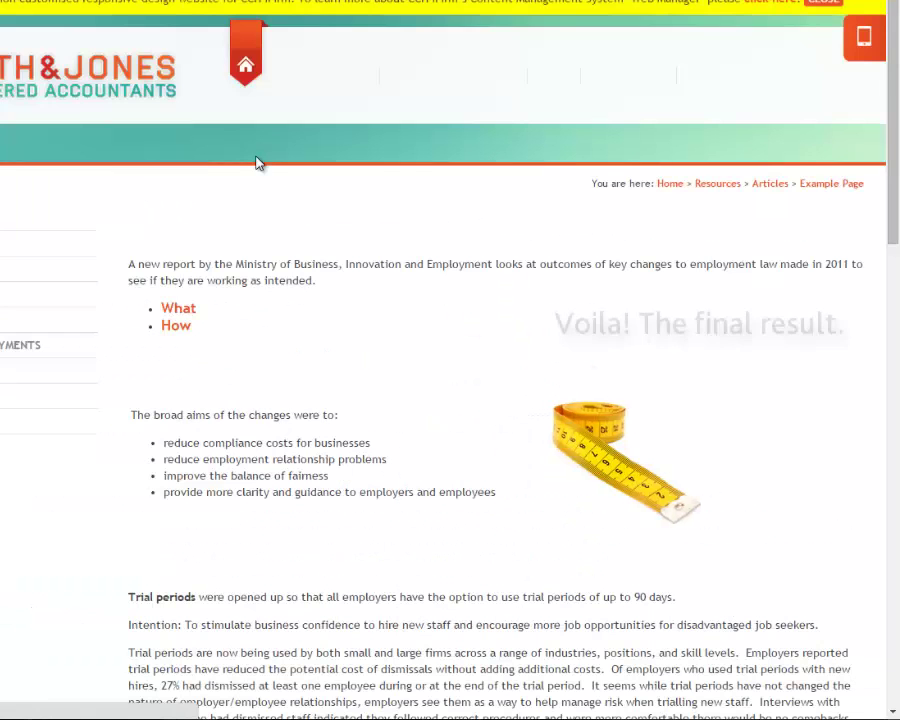
pyautogui.click(176, 325)
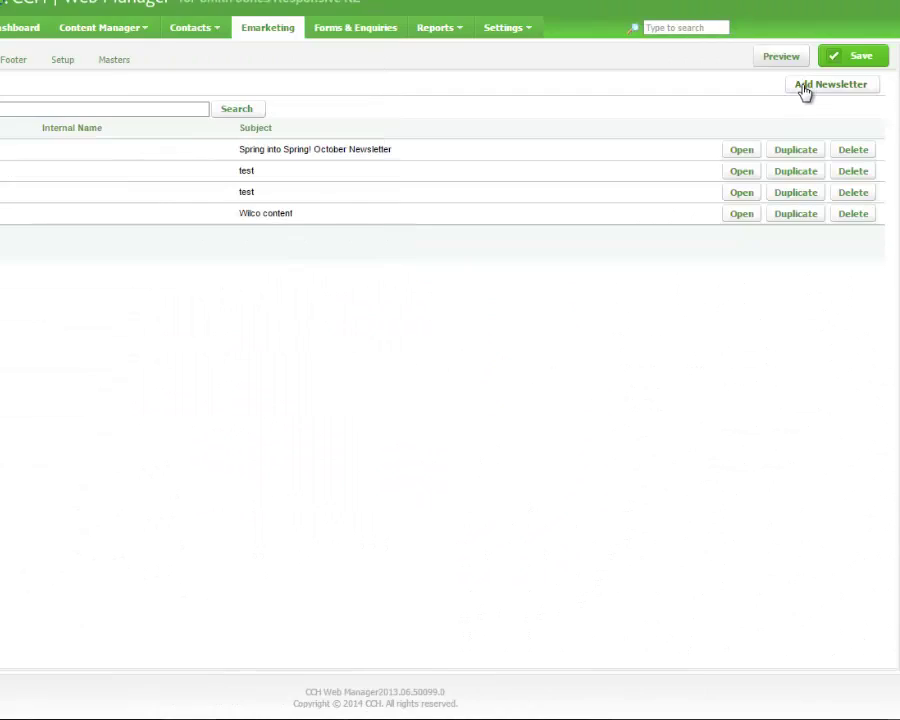
# - Add a new e-marketing newsletter with a subject beginning with "Spring"
pyautogui.click(803, 88)
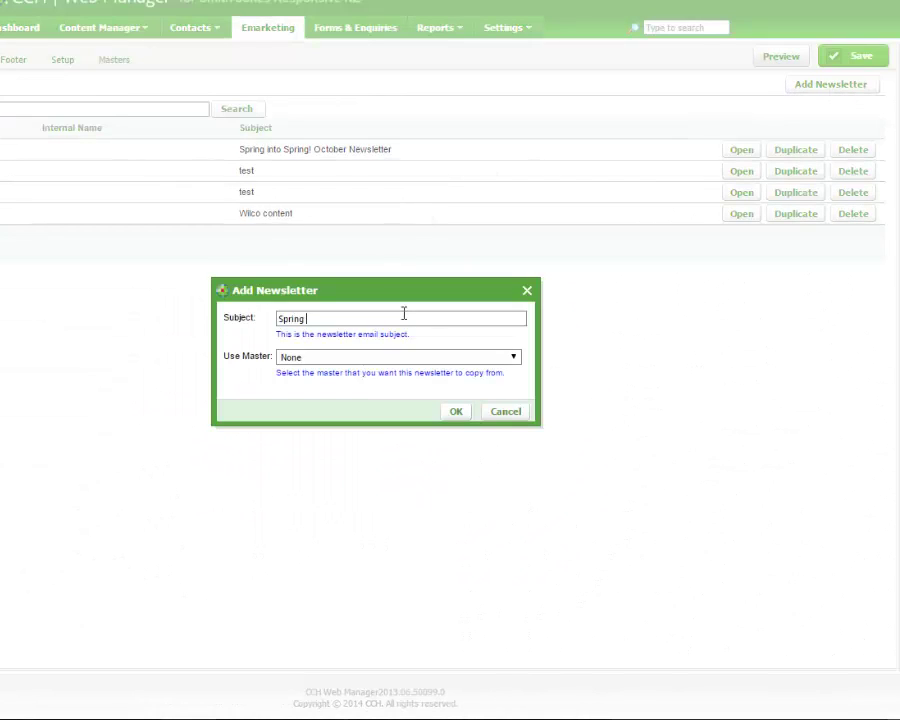
pyautogui.click(456, 411)
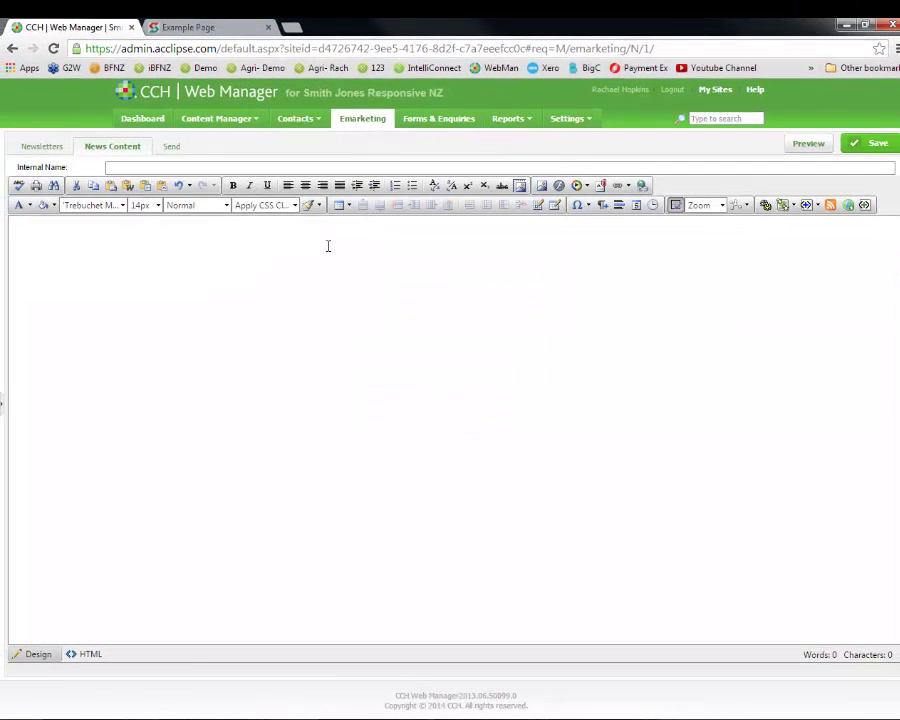
# - Insert the Spring Wilco 2014 content snippet from CCH-Wilco-Subscription into the empty newsletter content
pyautogui.click(816, 205)
pyautogui.click(820, 222)
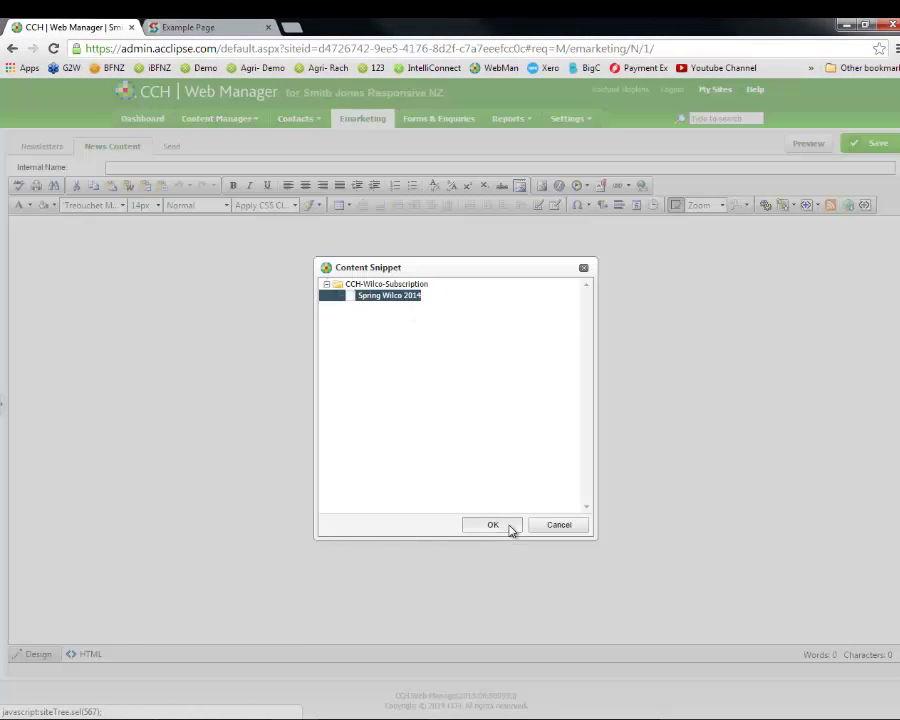
pyautogui.click(511, 527)
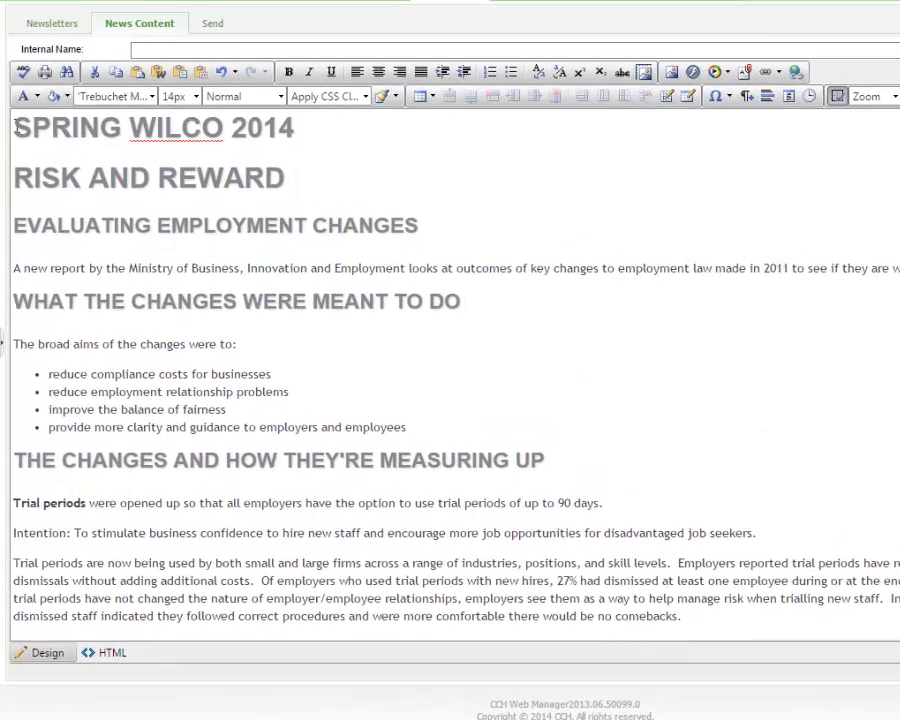
# - Remove the "Spring Wilco 2014" and "Risk and Reward" headings together with their leftover formatting elements
pyautogui.moveTo(300, 181); pyautogui.dragTo(13, 120)
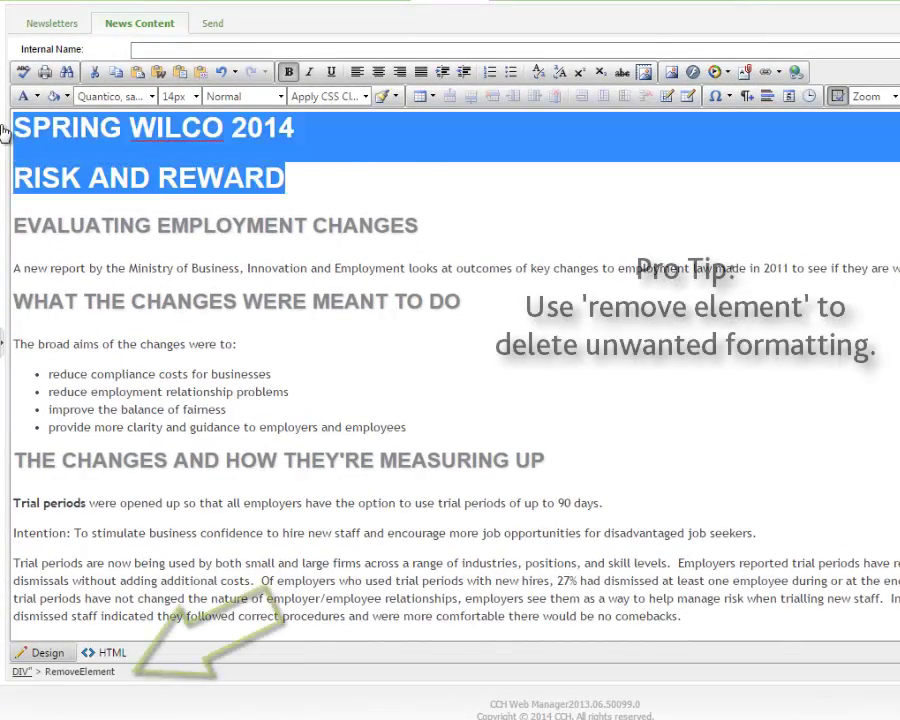
pyautogui.click(100, 672)
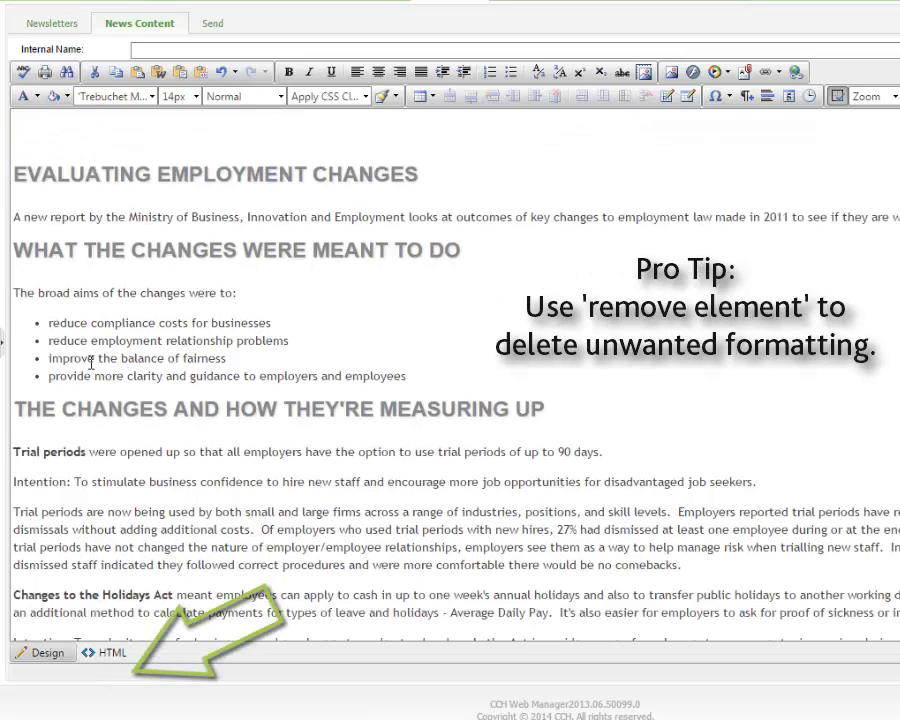
pyautogui.click(92, 672)
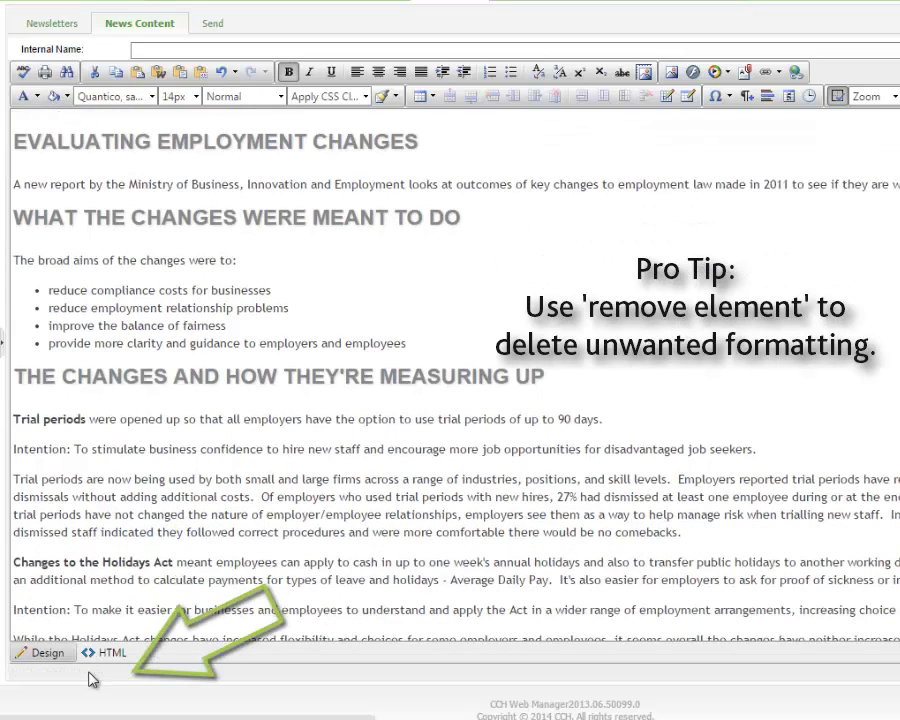
# - Write the opening line "Welcome to our Spring newsletter. We're enjoying the fresh season and look forward to summer."
pyautogui.write('Welcome')
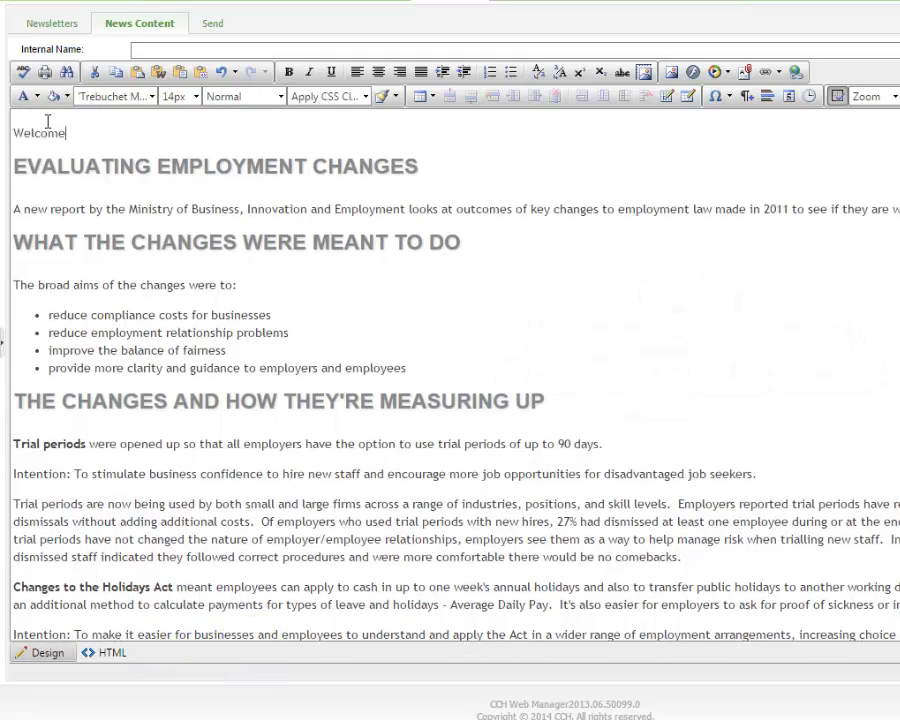
pyautogui.write(' to our Spring ne')
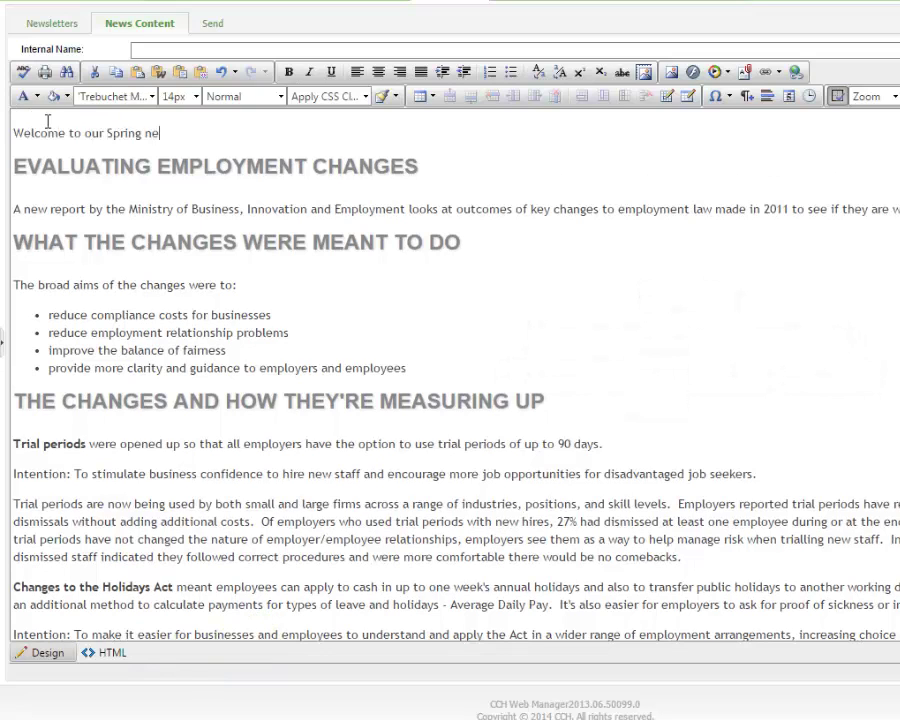
pyautogui.write("wsletter.  We're enjoying the fresh season and look forward to summer.")
pyautogui.click(597, 141)
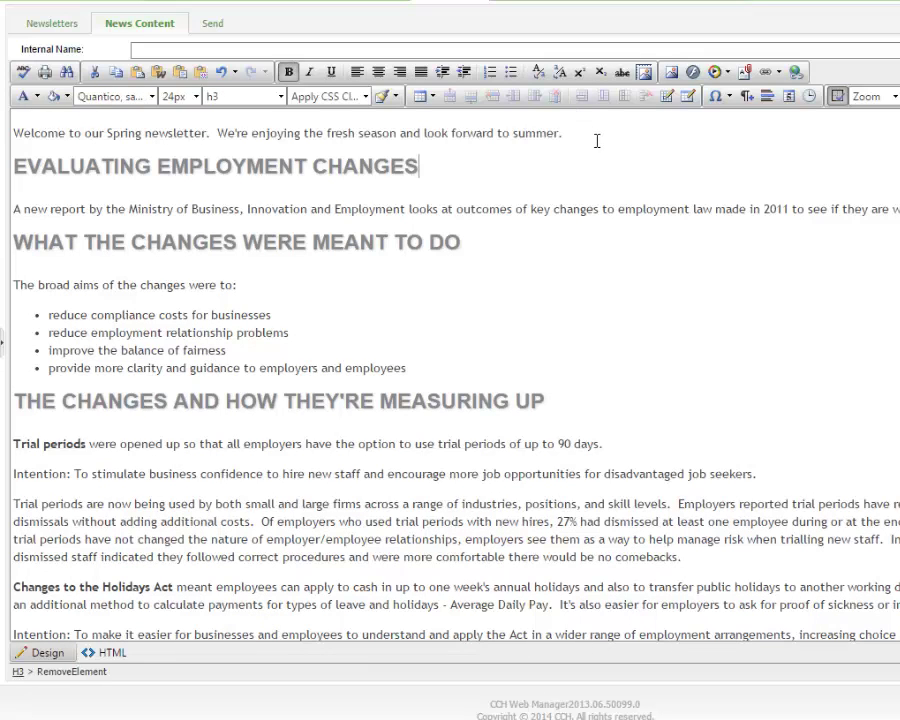
# - Add the line "Here's what's on the menu this month:" as a new paragraph below the welcome text
pyautogui.click(594, 141)
pyautogui.press('Return')
pyautogui.write('Here')
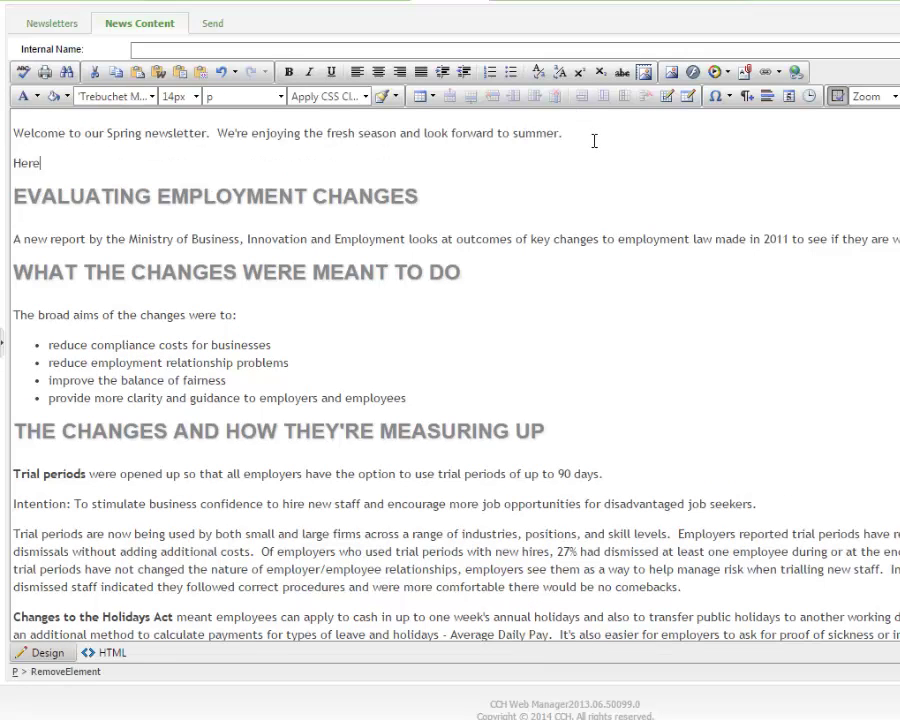
pyautogui.write("'s what's on the menu")
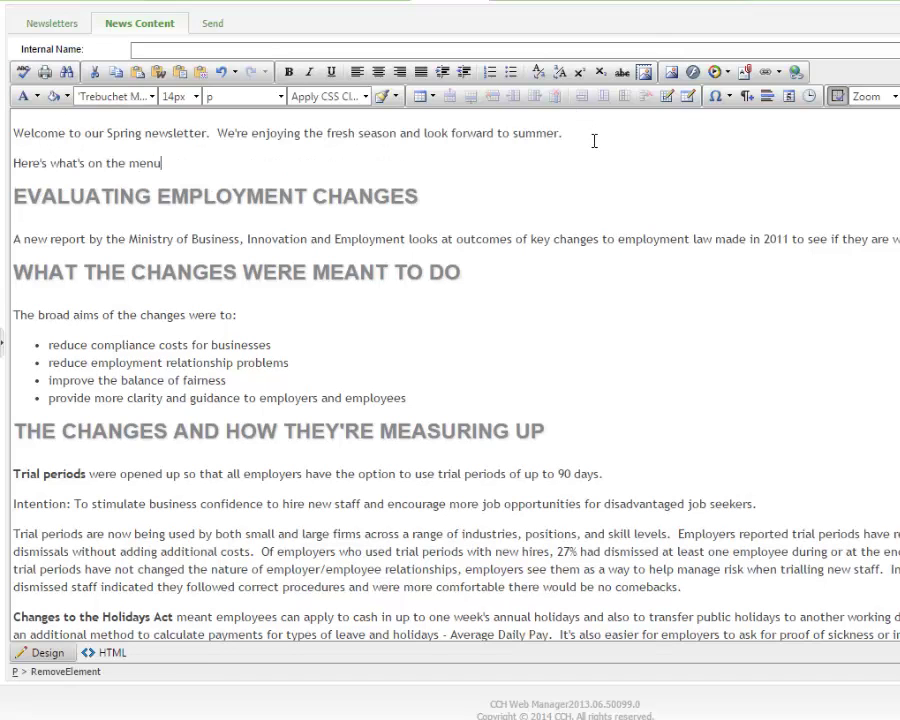
pyautogui.write(' this month:')
# - List Employment Changes, Making Payments to IRD and Parental Leave on separate lines under the menu introduction
pyautogui.press('Return')
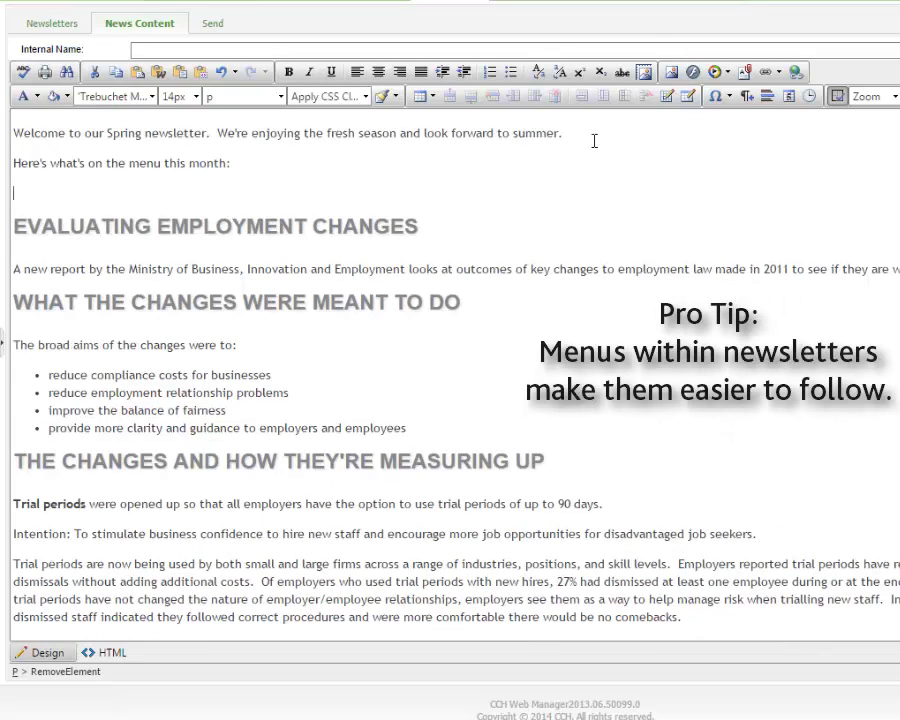
pyautogui.write('Employment Change')
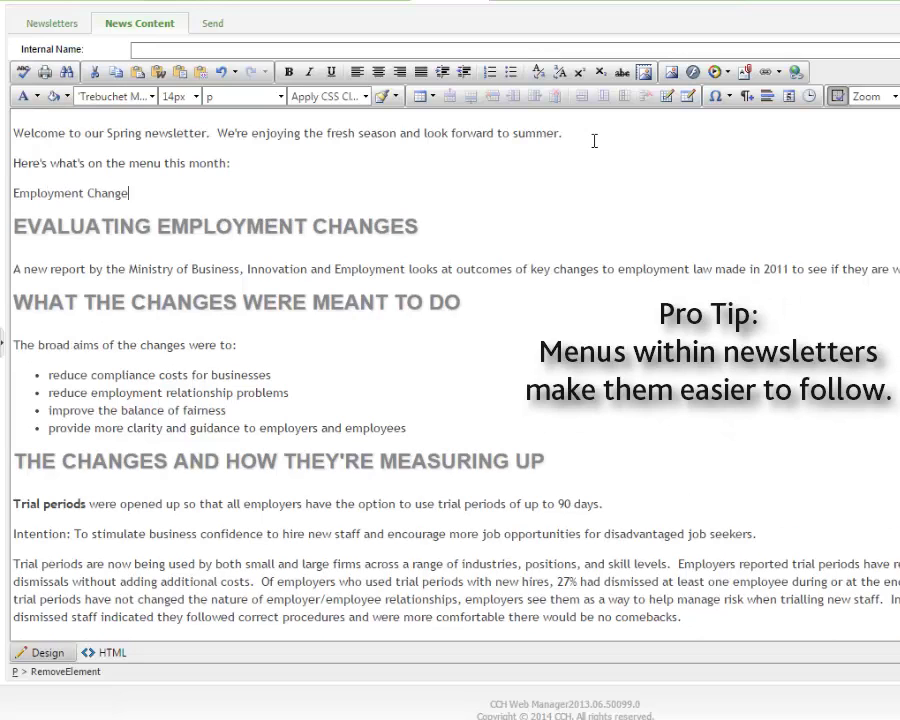
pyautogui.write('s')
pyautogui.press('Return')
pyautogui.write('Making Payments to IRD')
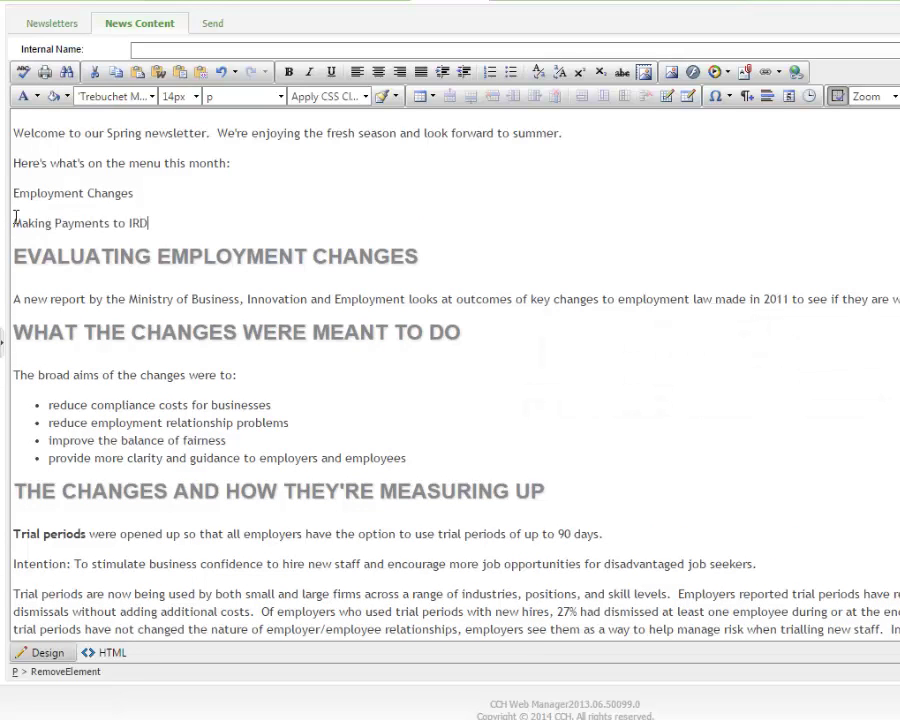
pyautogui.press('Return')
pyautogui.write('Paren')
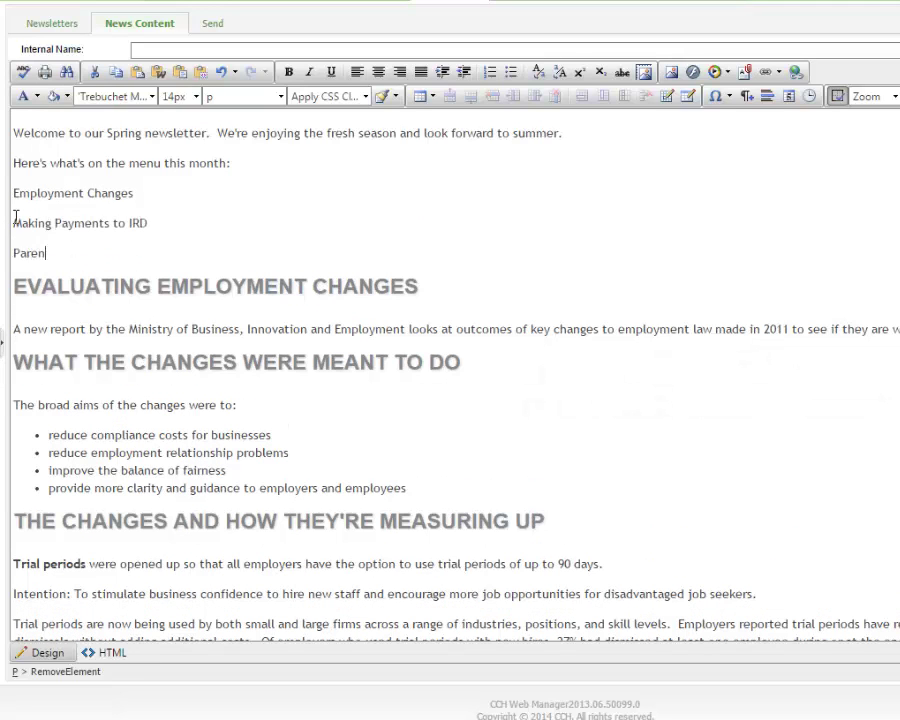
pyautogui.write('tal Leave')
# - Add Employee Loans, Minimum Wage and Changes to GST as further menu lines below Parental Leave
pyautogui.press('Return')
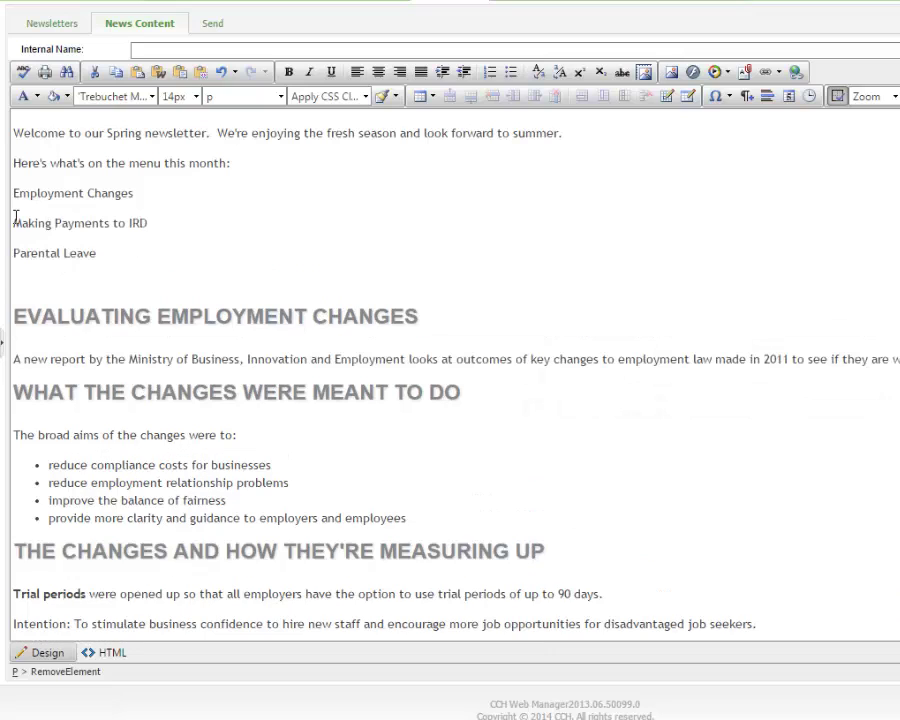
pyautogui.write('Employee Loans')
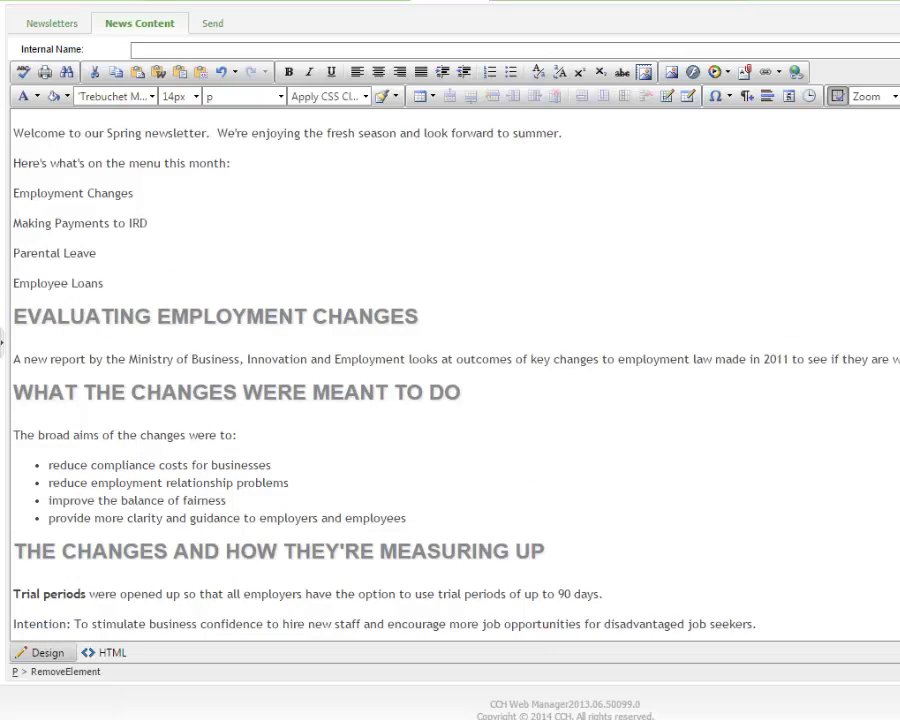
pyautogui.press('Return')
pyautogui.write('Minimum W')
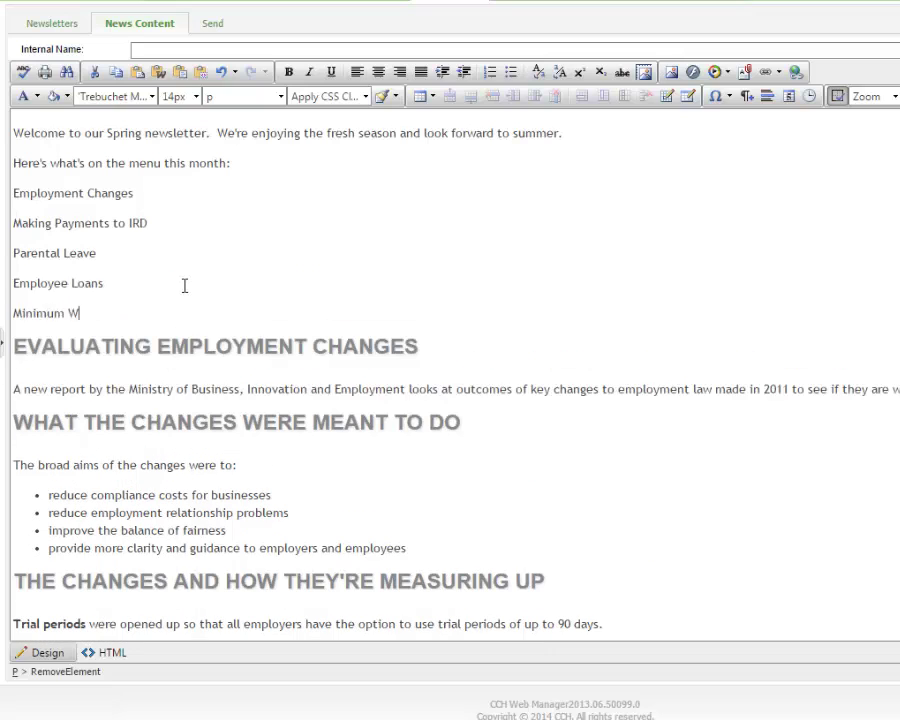
pyautogui.write('age')
pyautogui.press('Return')
pyautogui.write('Changes to GST')
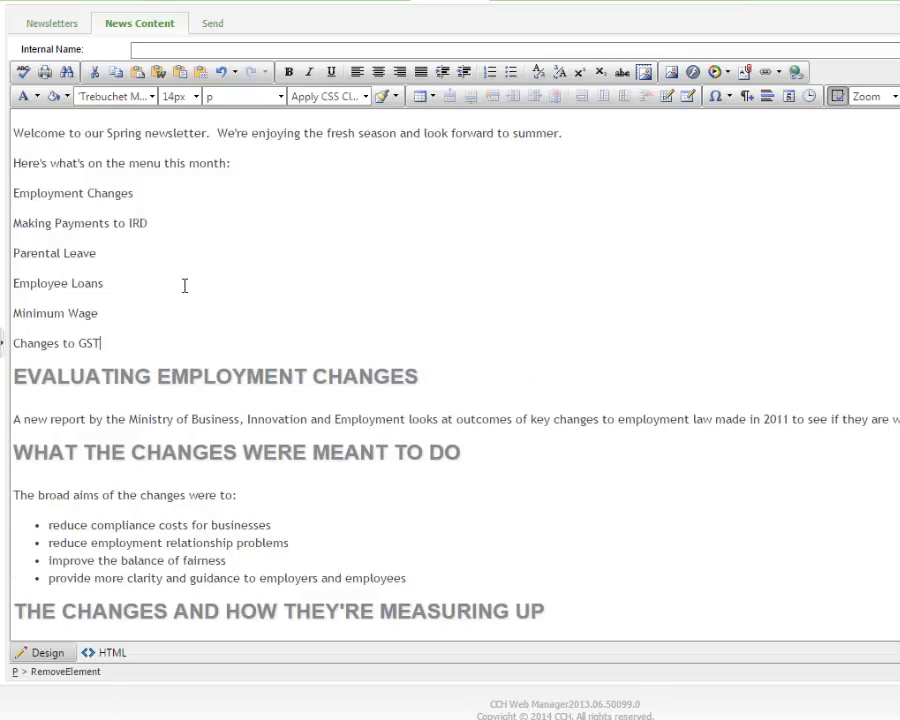
# - Cut the Evaluating Employment Changes section to its intro ending in "more.", removing everything through Tax Talk, and insert a horizontal rule below it
pyautogui.scroll(-3, 184, 286)
pyautogui.moveTo(14, 306); pyautogui.dragTo(514, 410)
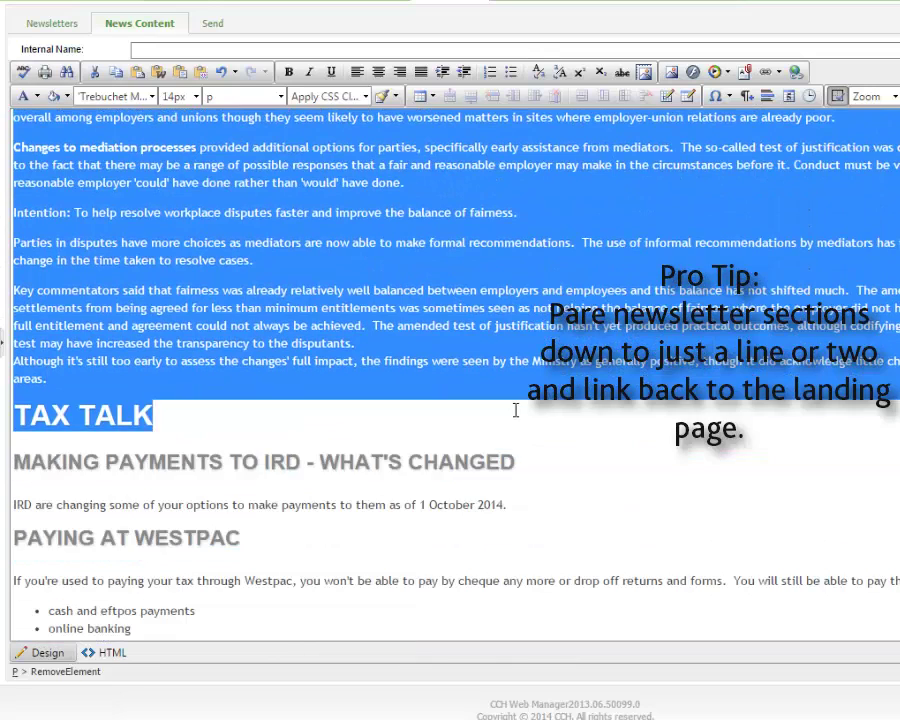
pyautogui.press('BackSpace')
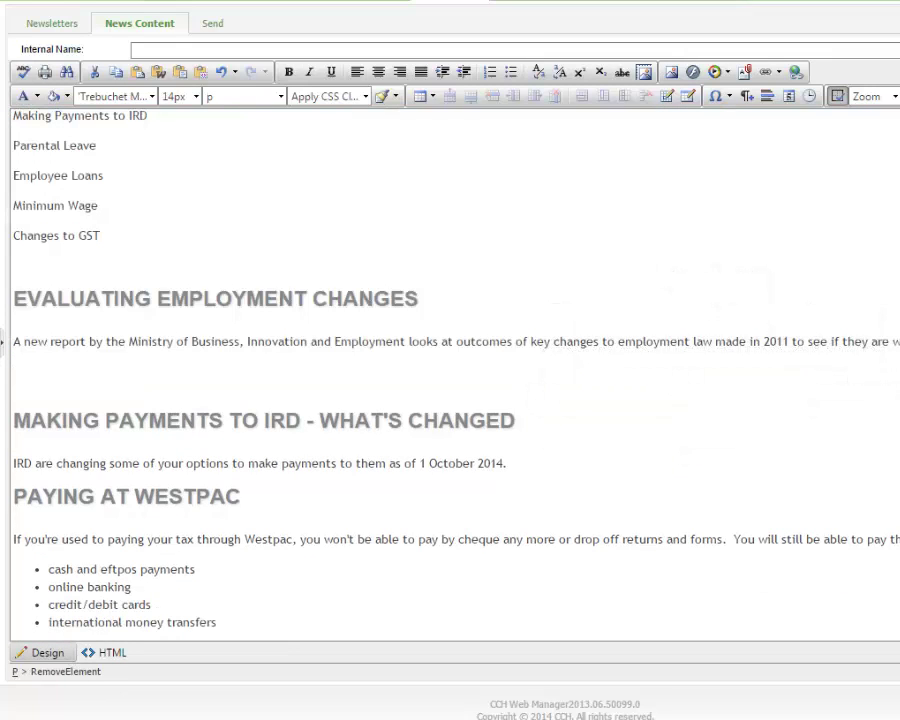
pyautogui.write('more.')
pyautogui.press('Delete')
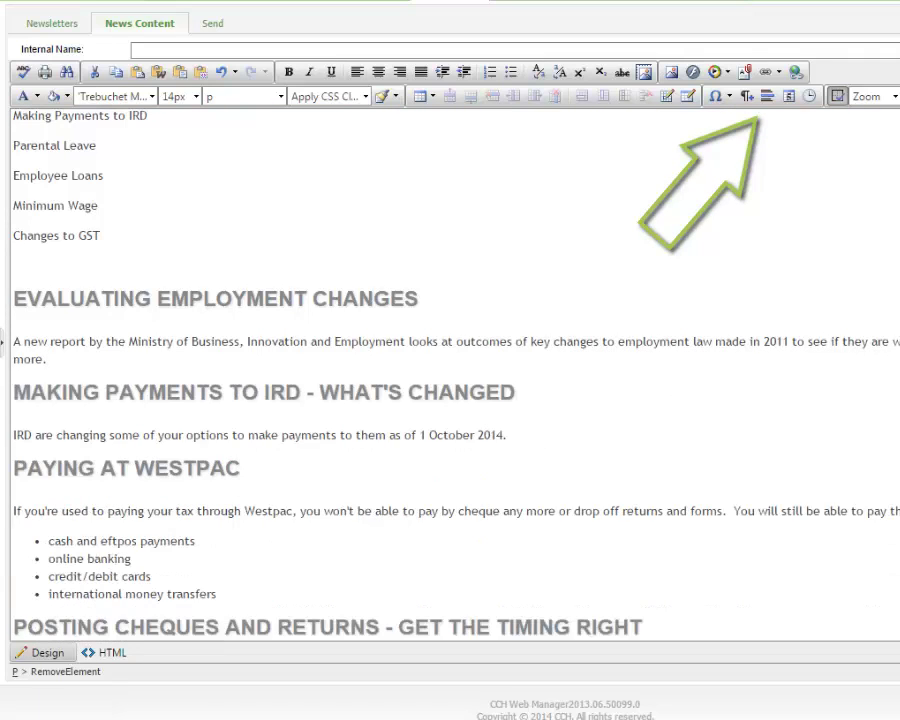
pyautogui.click(767, 96)
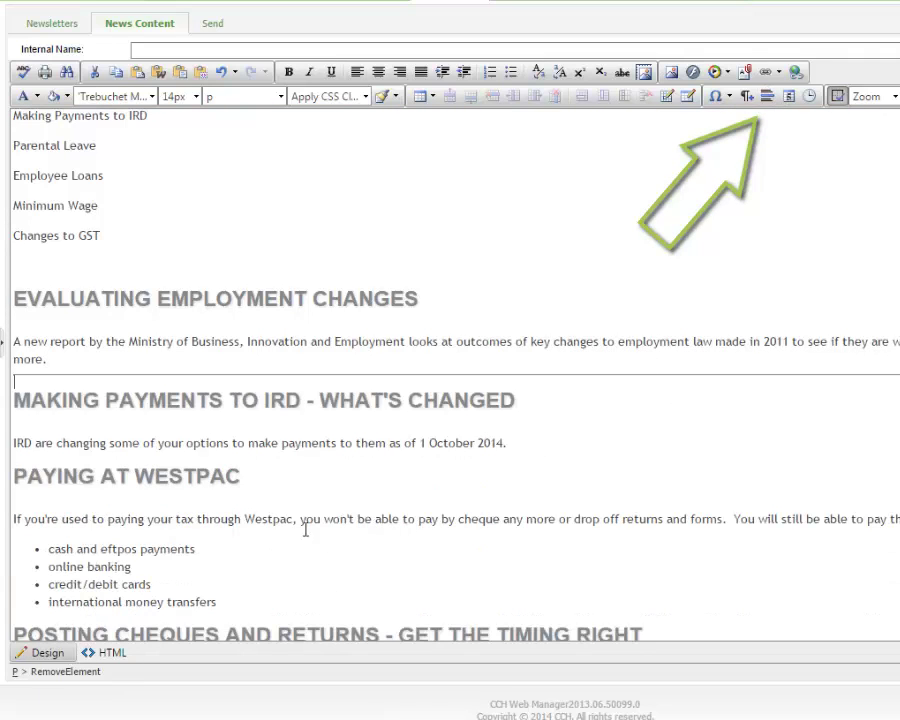
# - End the Making Payments to IRD introduction with the sentence "Click here for more."
pyautogui.click(539, 449)
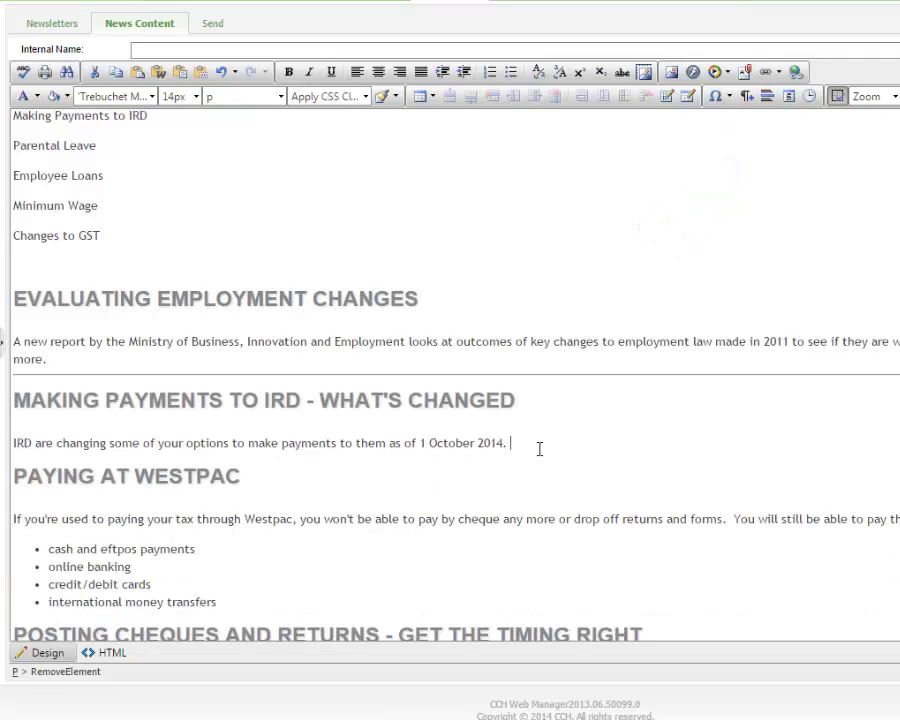
pyautogui.write('Click here for ')
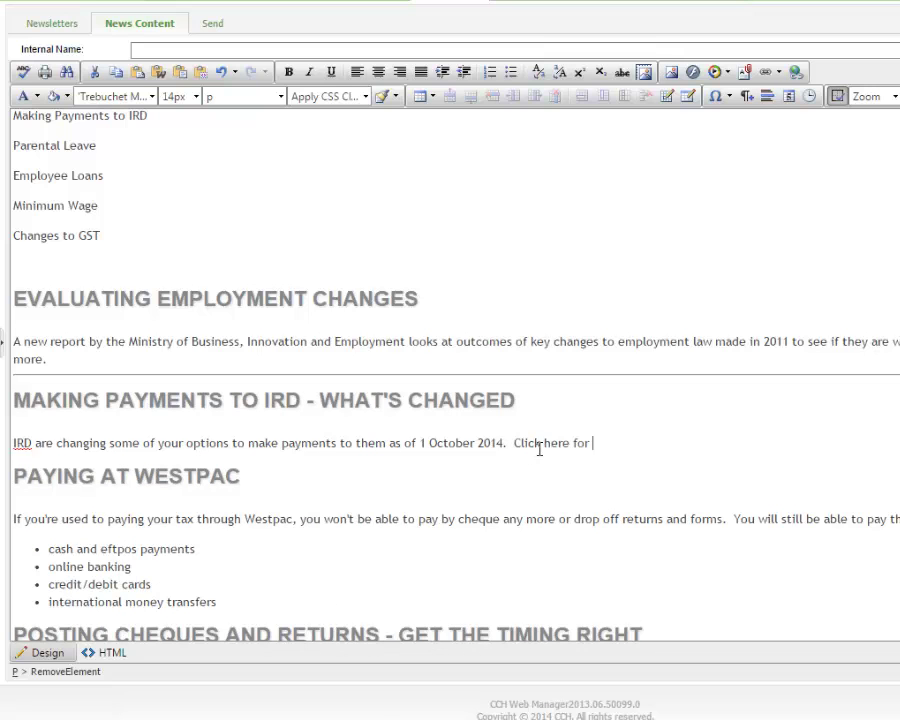
pyautogui.write('more.')
# - Delete the remaining IRD payment text up to the Parental Leave heading and insert a horizontal rule above that heading
pyautogui.moveTo(10, 332); pyautogui.dragTo(408, 380)
pyautogui.press('Delete')
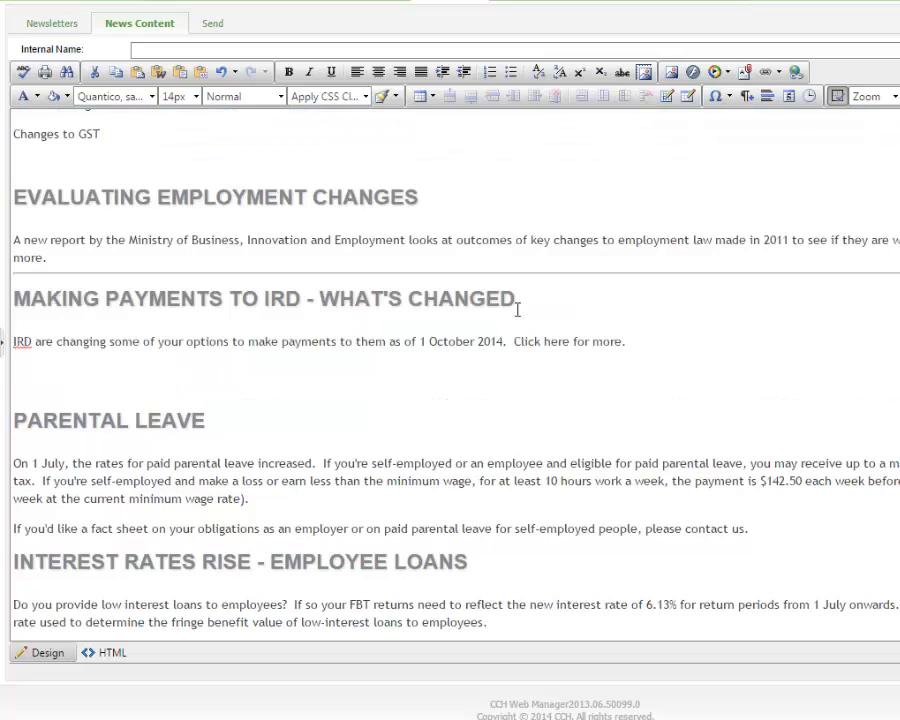
pyautogui.press('BackSpace')
pyautogui.press('BackSpace')
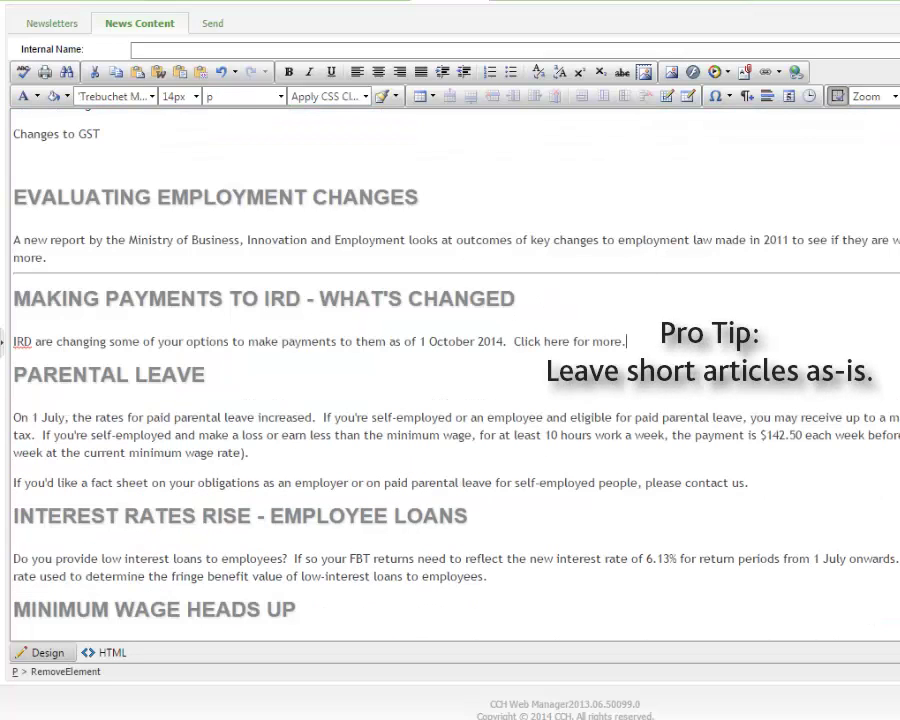
pyautogui.click(767, 97)
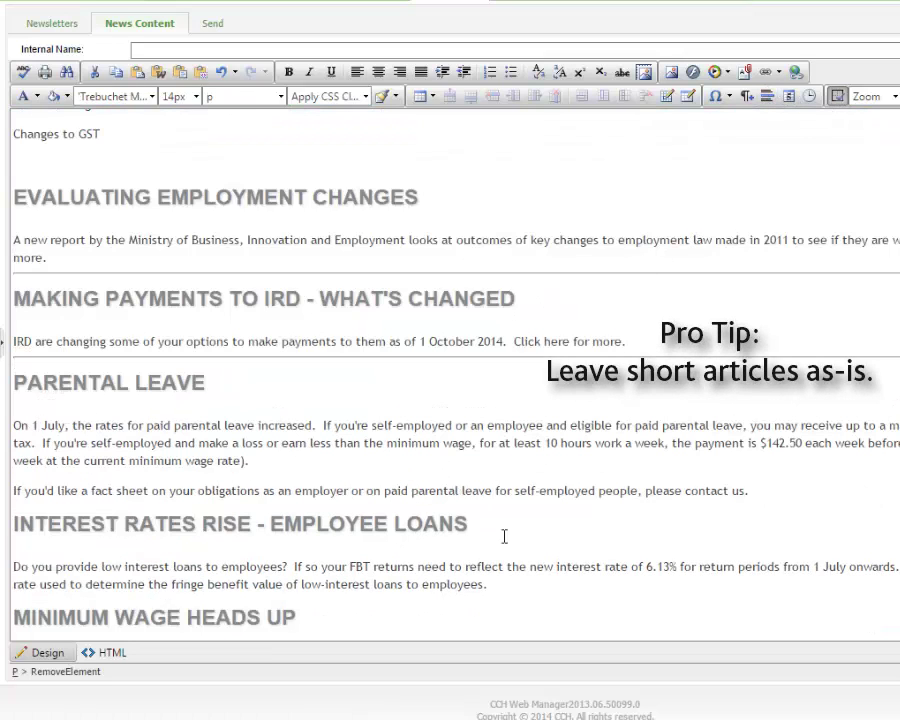
# - Insert horizontal rules above the Interest Rates Rise - Employee Loans and Minimum Wage Heads Up headings
pyautogui.click(10, 524)
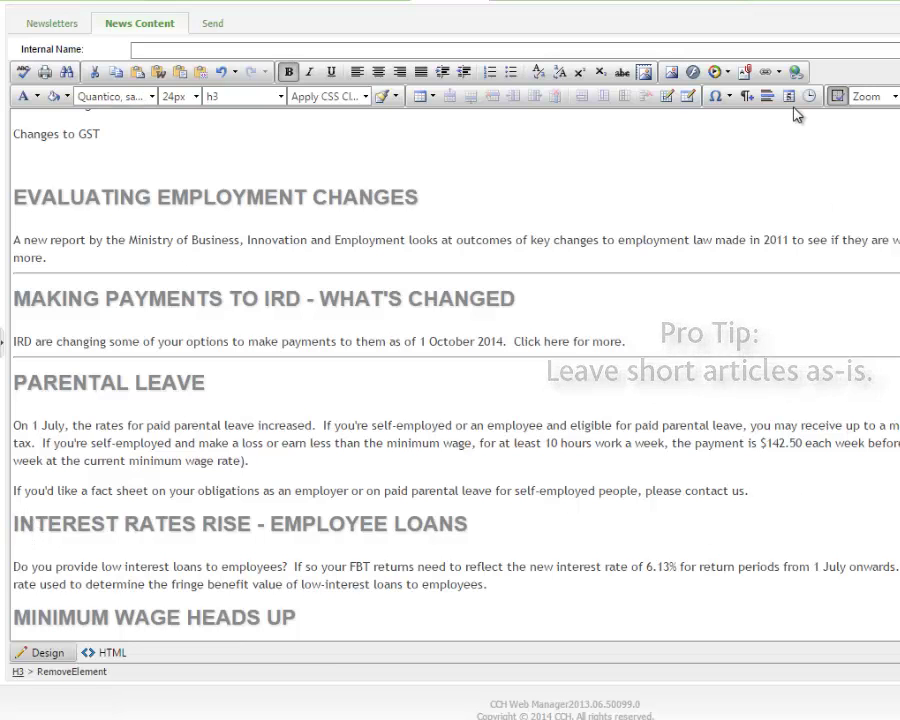
pyautogui.click(767, 97)
pyautogui.scroll(-3, 258, 463)
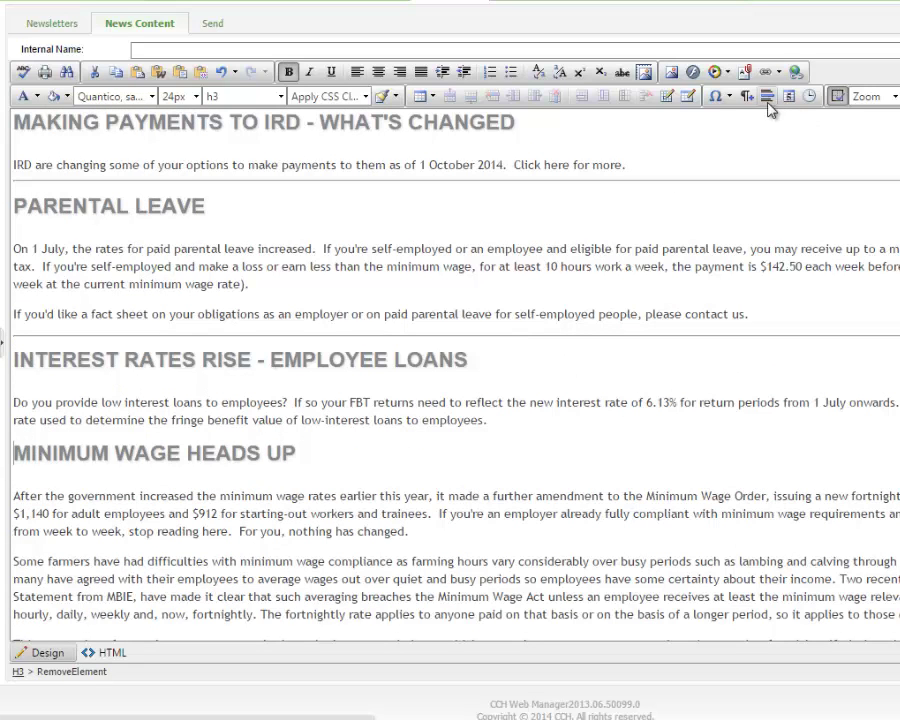
pyautogui.scroll(-1, 300, 500)
# - Replace the Minimum Wage text after its first paragraph with "Click here to find out more." and insert a horizontal rule below
pyautogui.moveTo(437, 453); pyautogui.dragTo(575, 640)
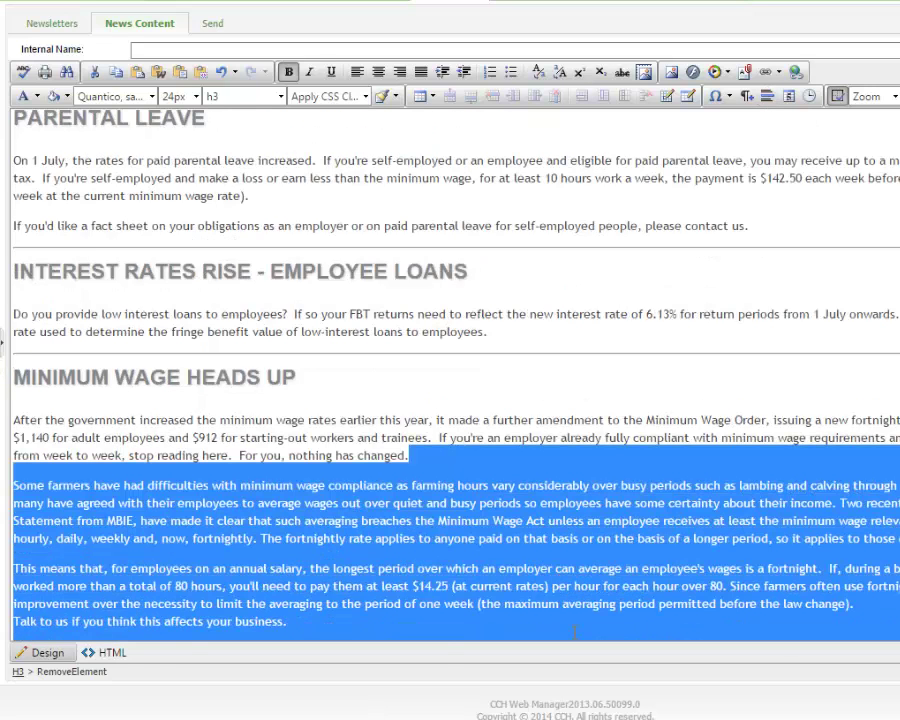
pyautogui.press('Delete')
pyautogui.write('Click here to find out more.')
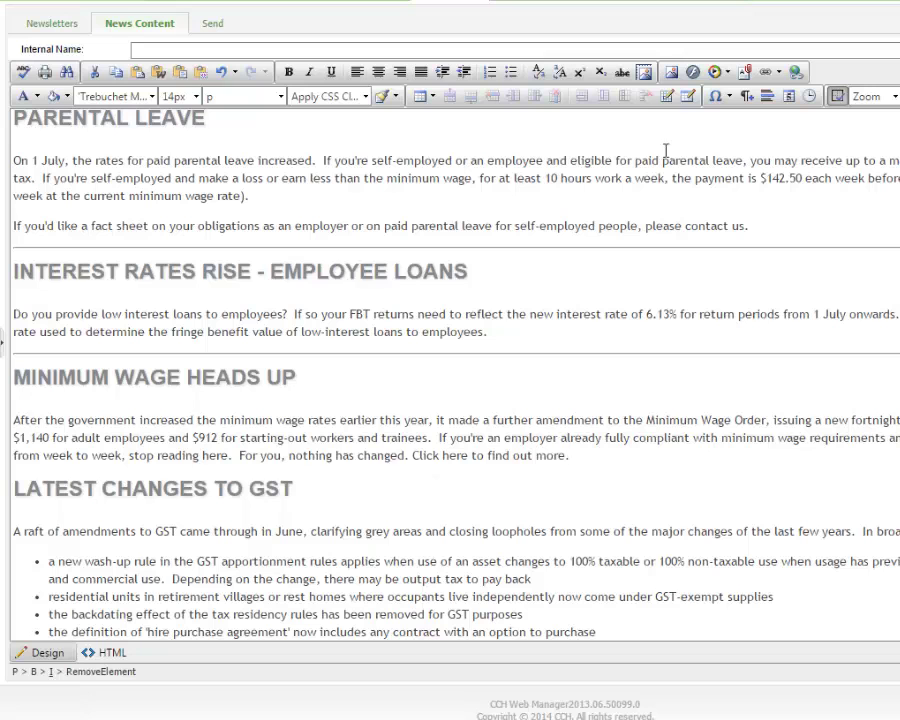
pyautogui.click(767, 96)
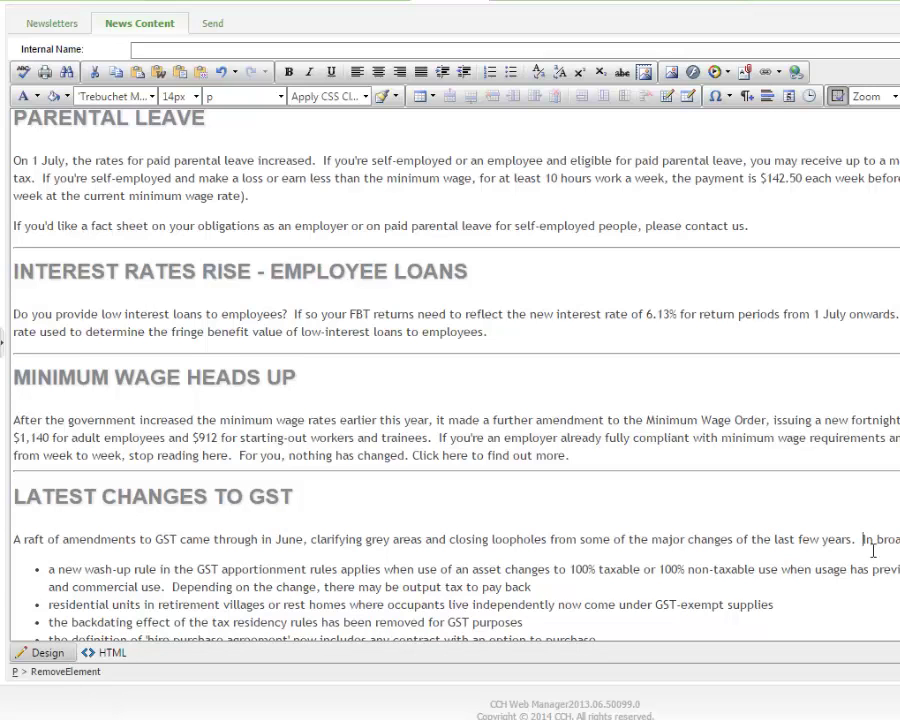
# - Replace the GST details after the first sentence with a sentence starting "Click" and insert a horizontal rule above Timely Reminder
pyautogui.moveTo(872, 550); pyautogui.dragTo(851, 410)
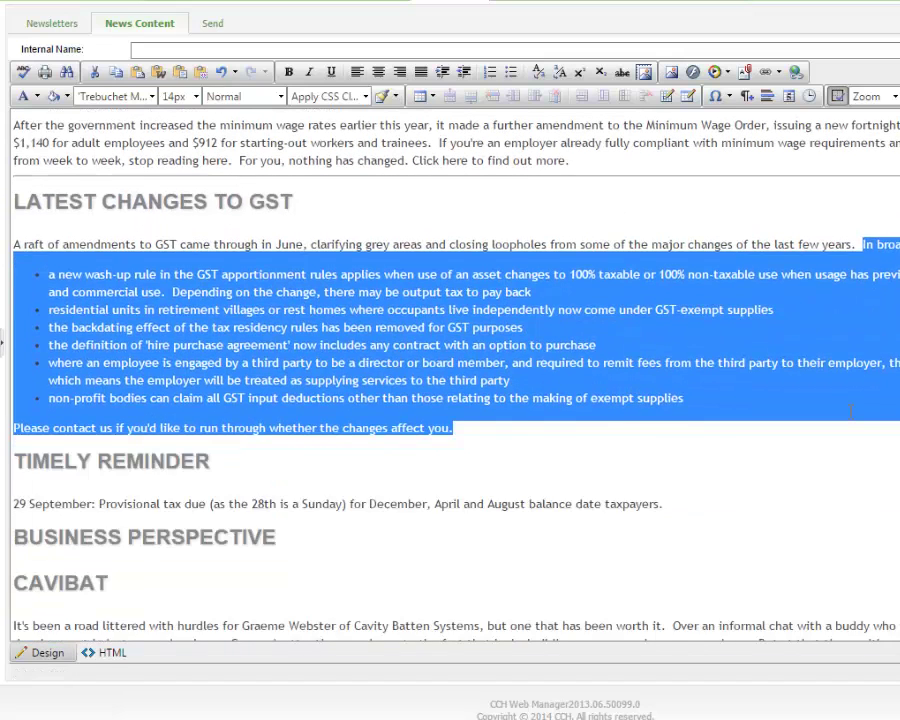
pyautogui.write('Click')
pyautogui.click(767, 97)
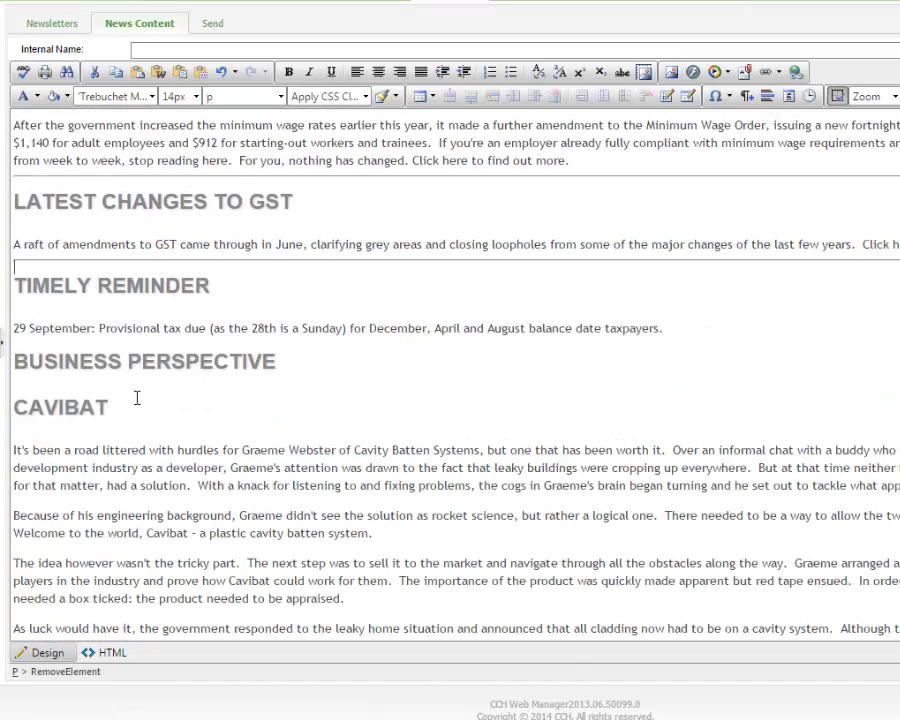
# - Join the Business Perspective and Cavibat headings into one heading separated by a colon
pyautogui.click(313, 363)
pyautogui.write(':')
pyautogui.press('Delete')
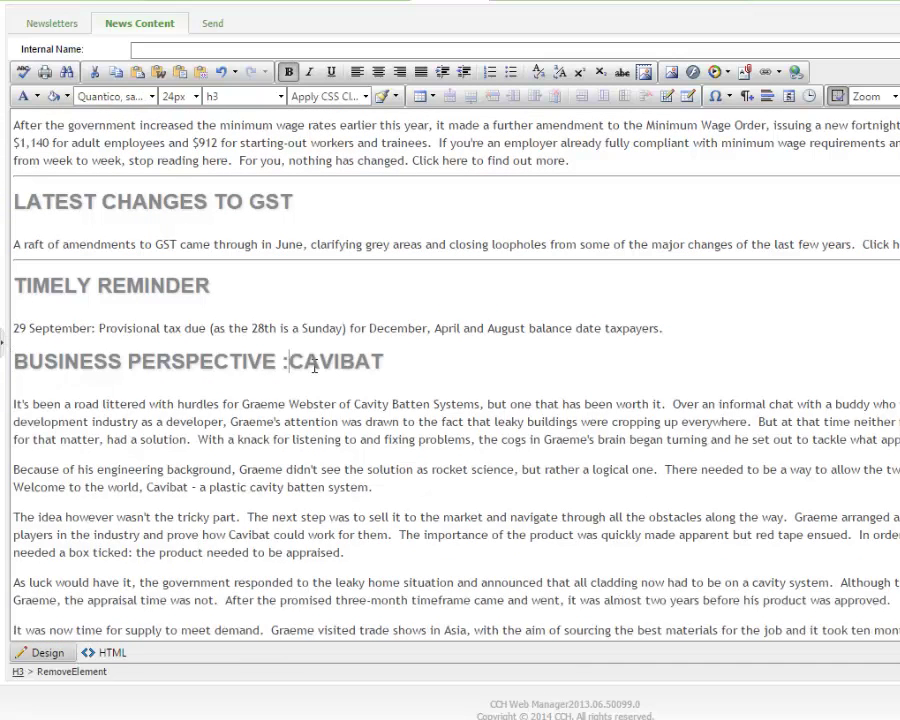
# - Insert a horizontal rule above the Business Perspective heading and replace its article text after the first paragraph with "Read more..."
pyautogui.click(690, 326)
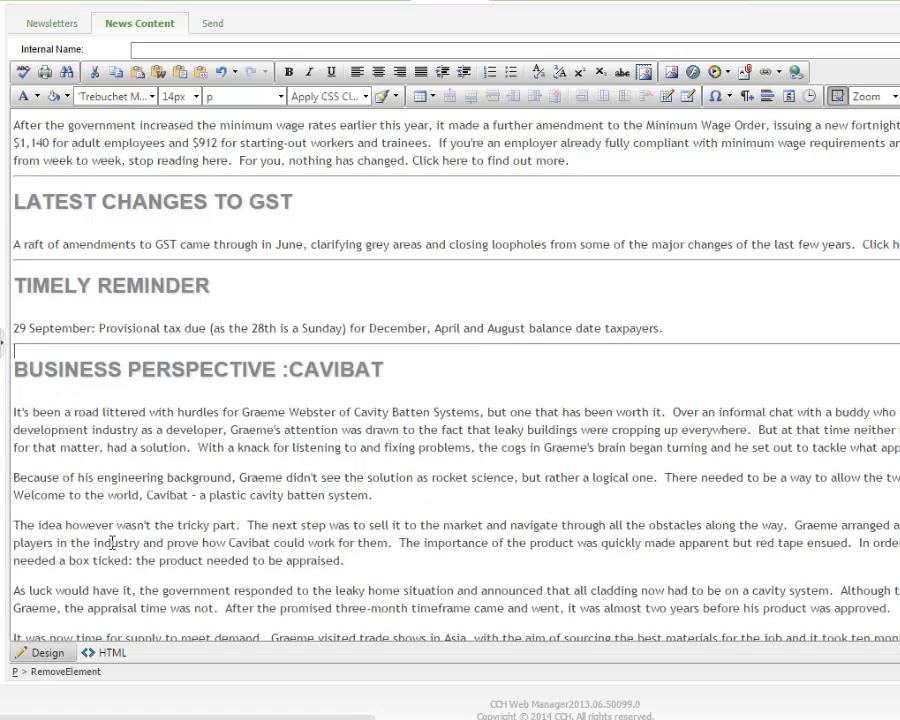
pyautogui.moveTo(28, 440); pyautogui.dragTo(785, 662)
pyautogui.press('Delete')
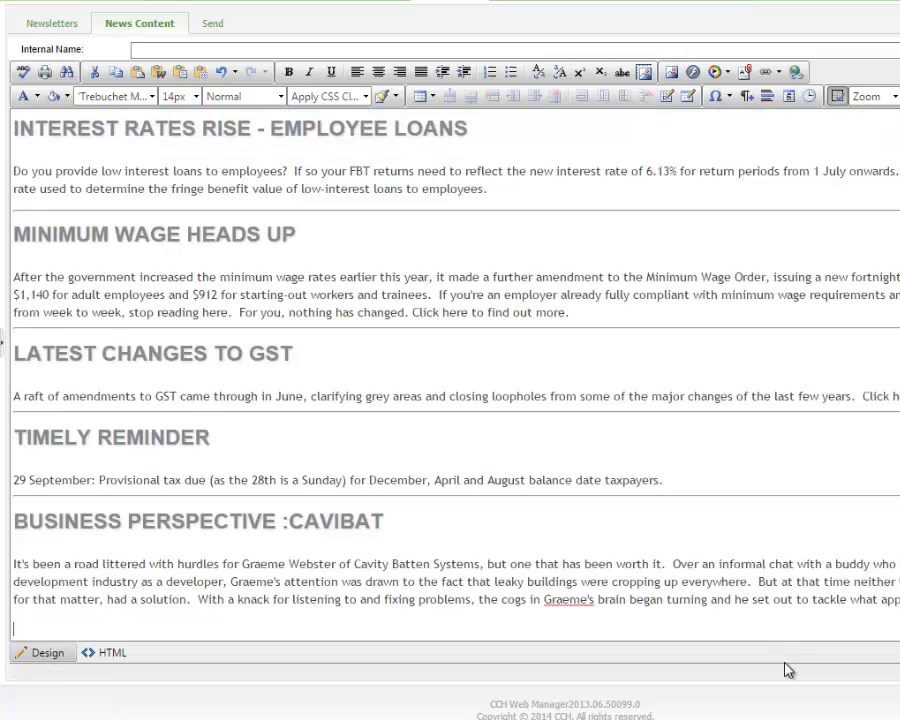
pyautogui.write('Read more…')
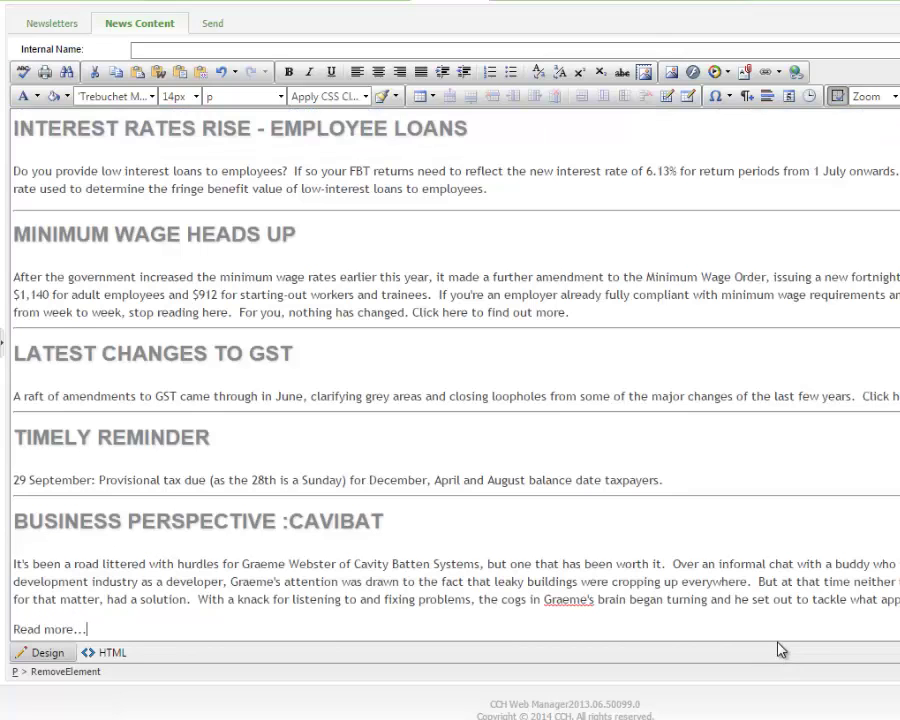
# - Below "Read more...", insert a horizontal rule, "Feel free to get in touch with us regarding any tax or business matters." and a "Regards," sign-off
pyautogui.press('Return')
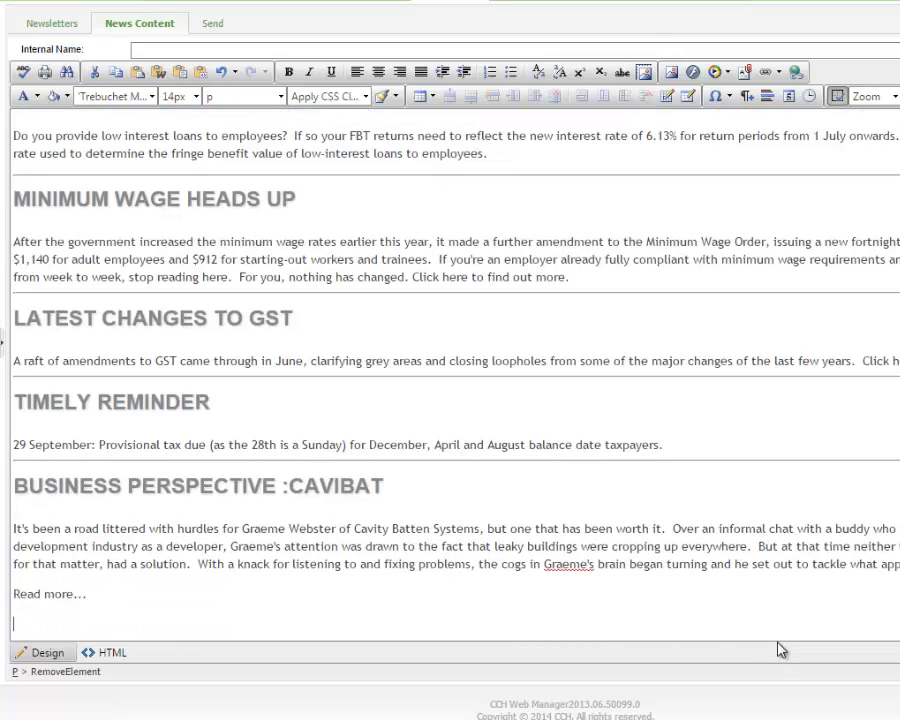
pyautogui.click(553, 70)
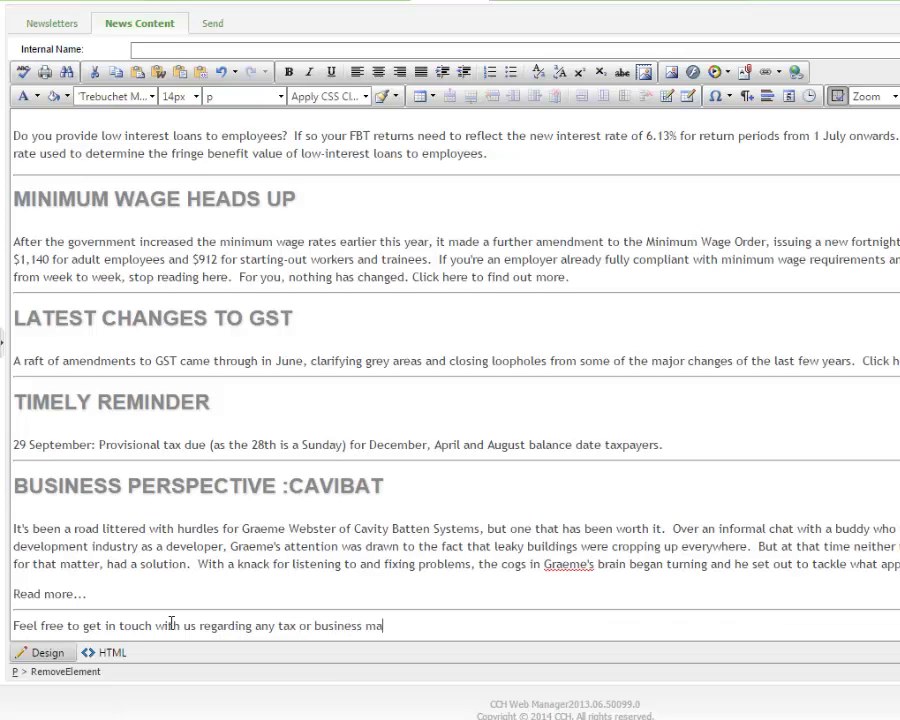
pyautogui.write('s.')
pyautogui.press('Return')
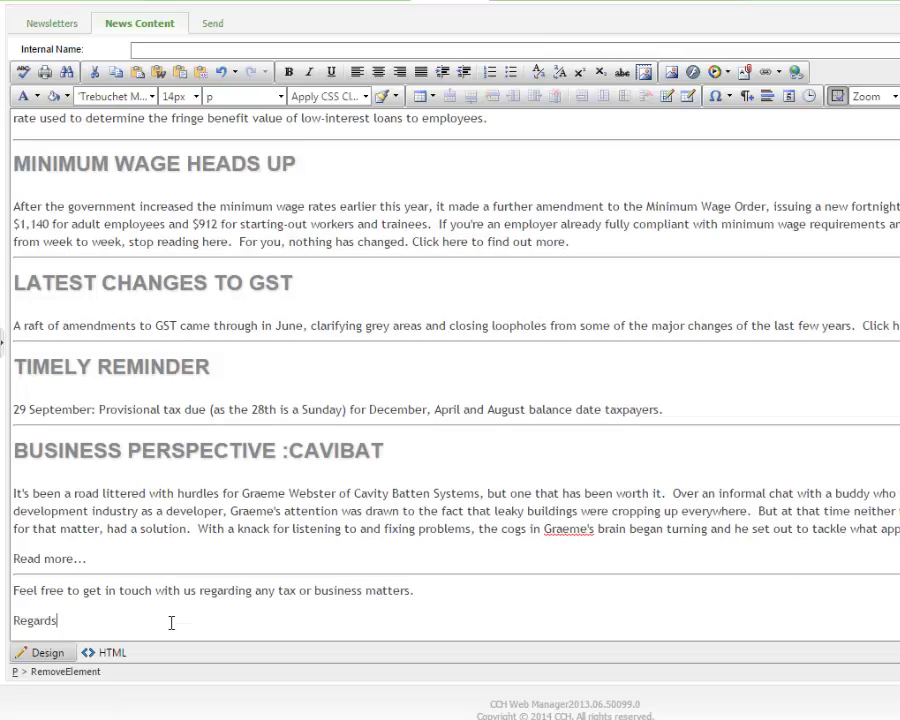
pyautogui.press('Return')
pyautogui.write('I')
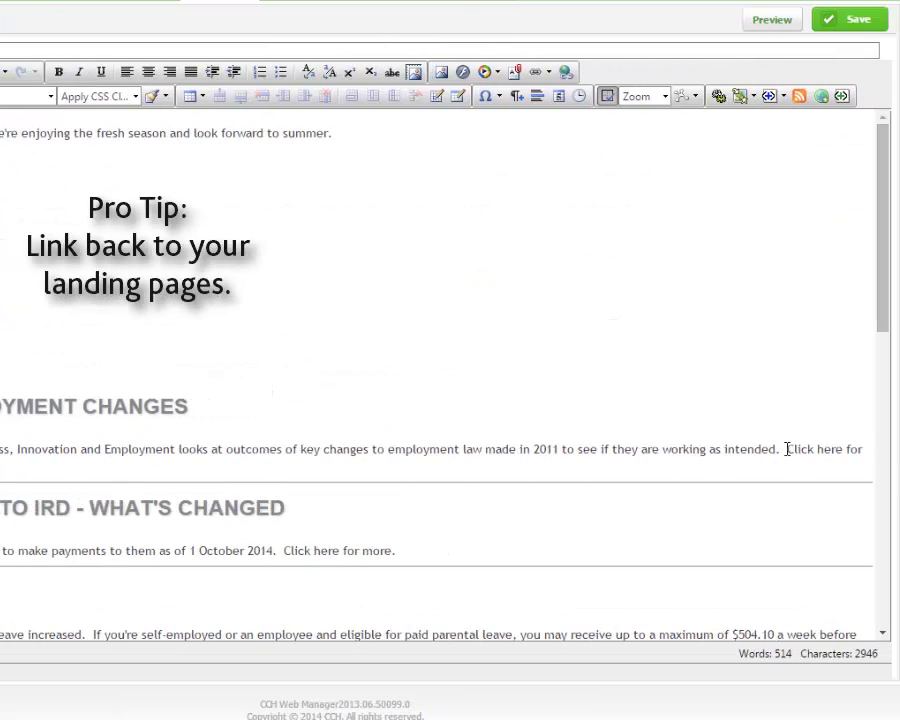
# - Link the "Click here for more" text under Evaluating Employment Changes to the Employment Changes page in the Resources Articles folder
pyautogui.moveTo(786, 449); pyautogui.dragTo(167, 474)
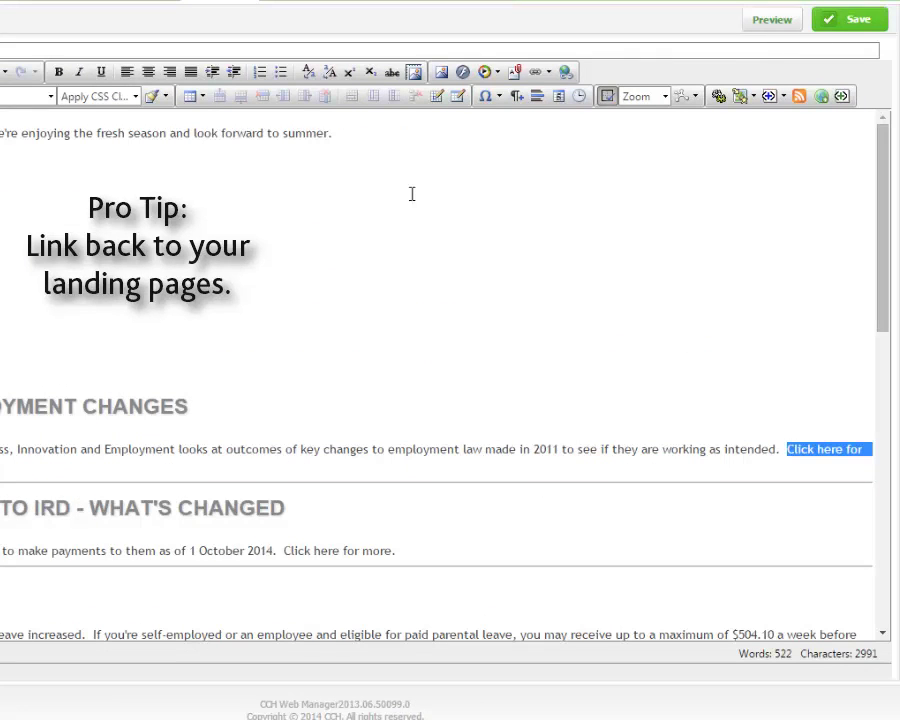
pyautogui.click(543, 72)
pyautogui.click(585, 96)
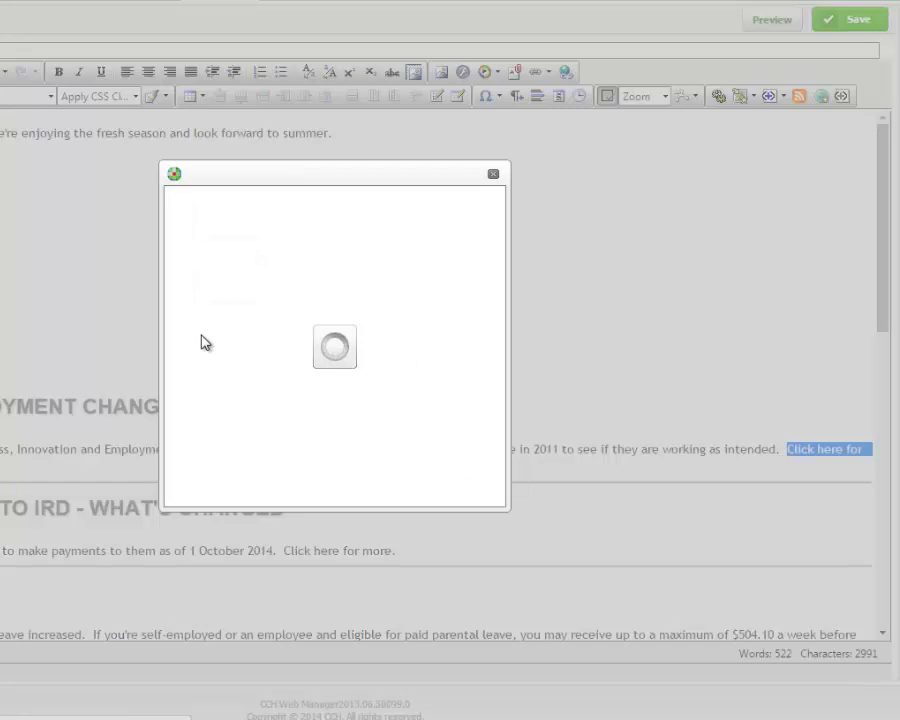
pyautogui.click(206, 420)
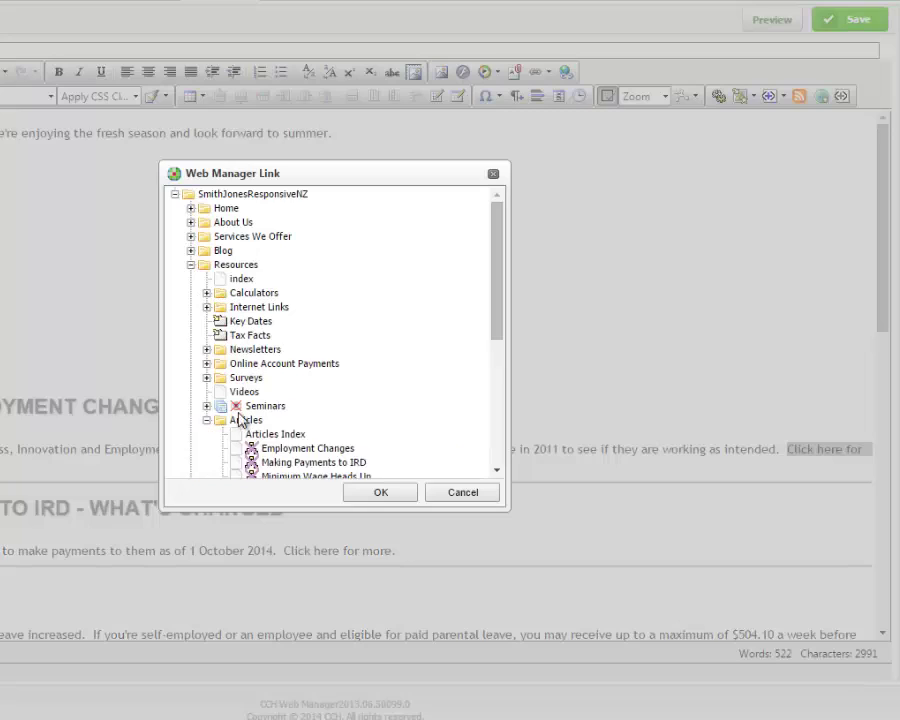
pyautogui.scroll(-3, 313, 367)
pyautogui.click(240, 314)
pyautogui.click(381, 492)
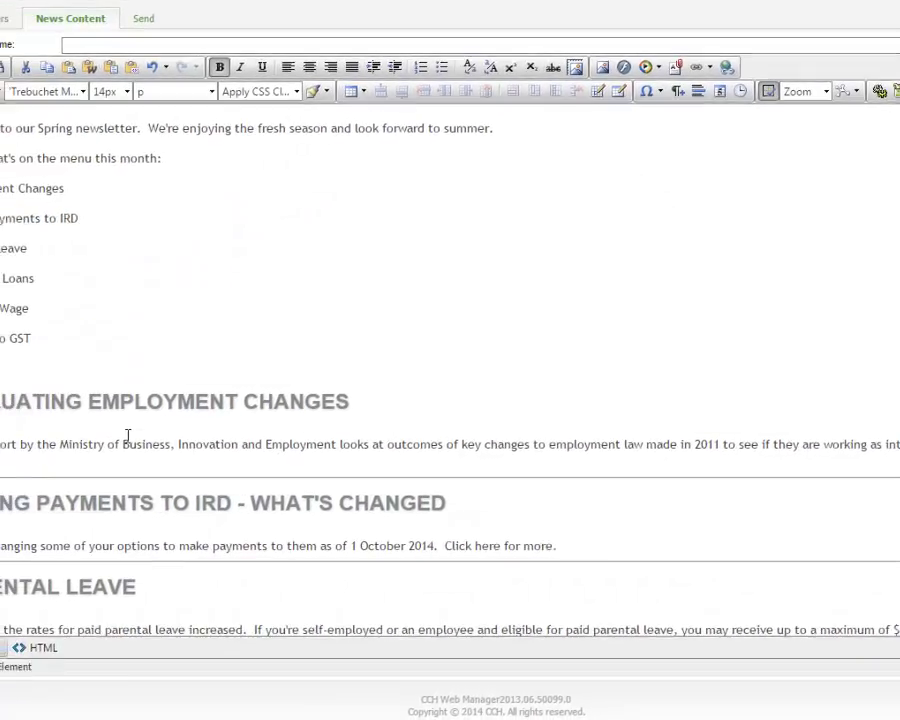
# - Insert an anchor named Employment before the Evaluating Employment Changes heading
pyautogui.click(0, 396)
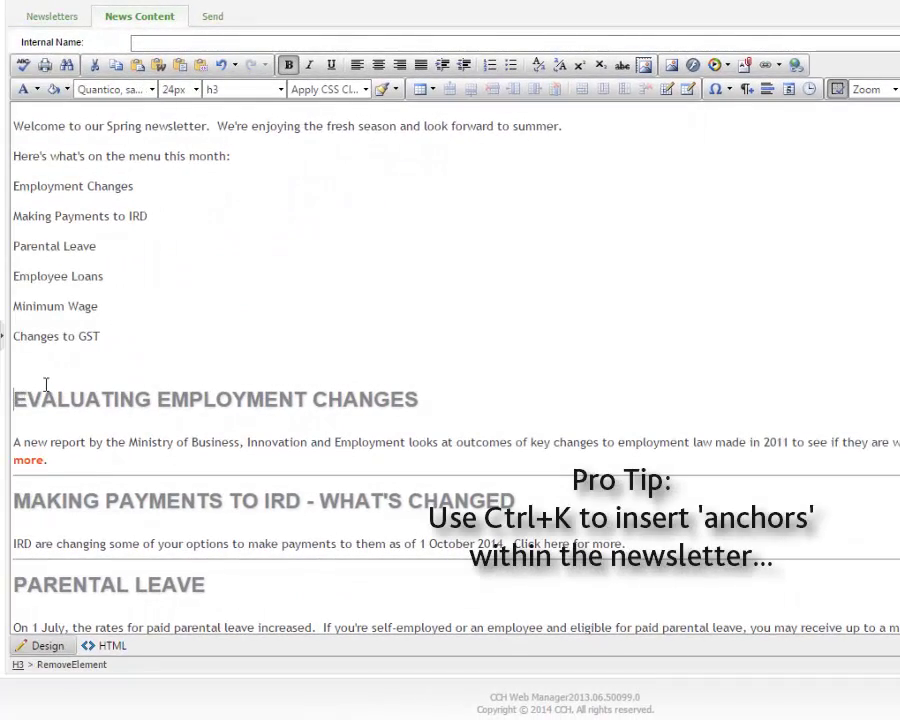
pyautogui.hotkey('ctrl', 'k')
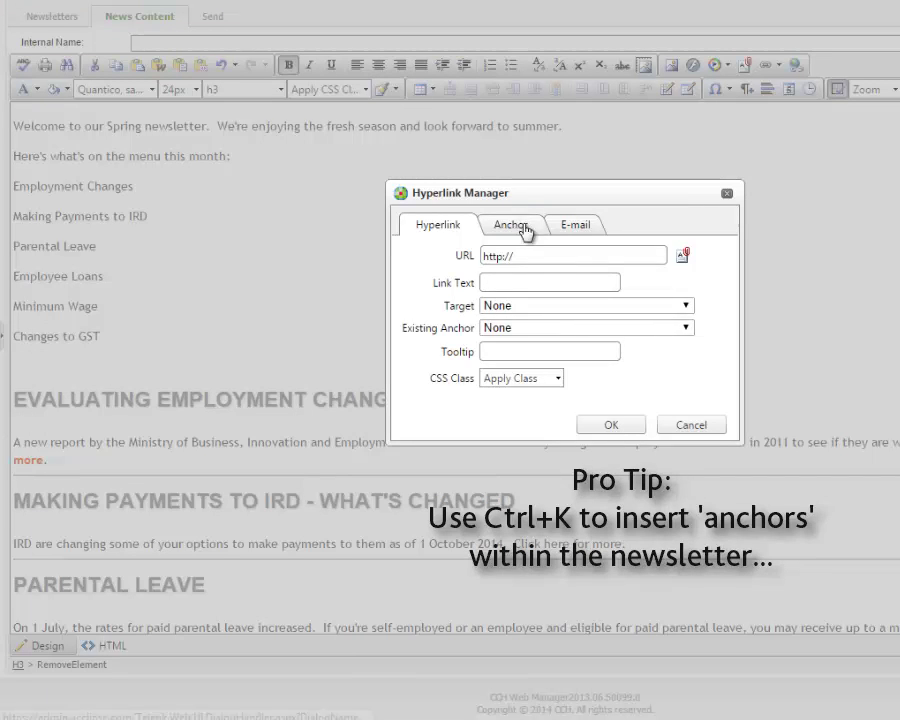
pyautogui.click(470, 227)
pyautogui.write('E')
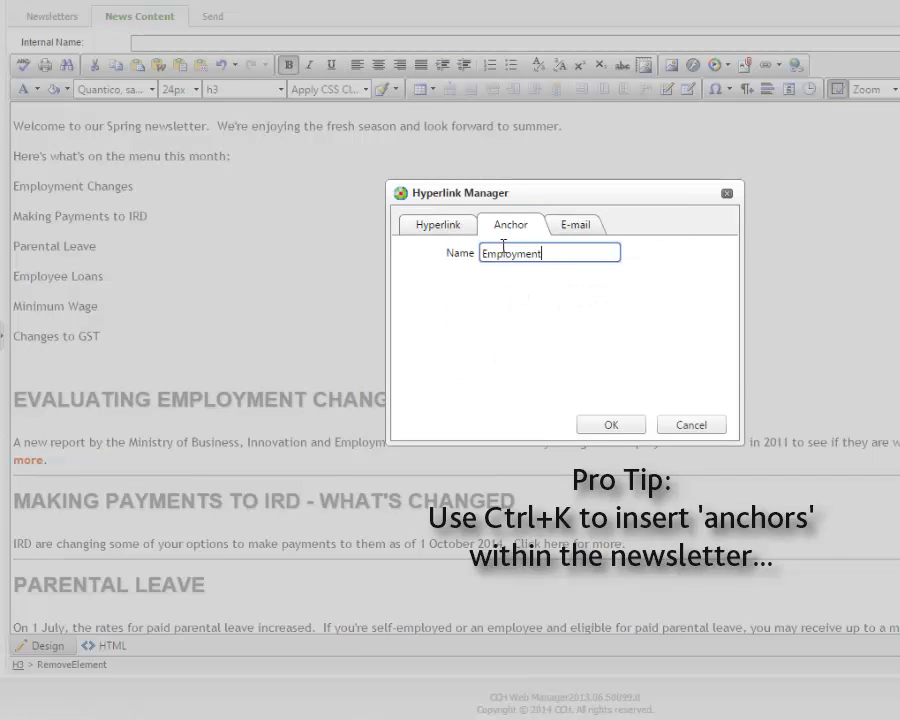
pyautogui.write('mployment')
pyautogui.click(620, 428)
# - Insert a named anchor for payments before the Making Payments to IRD - What's Changed heading
pyautogui.hotkey('ctrl', 'k')
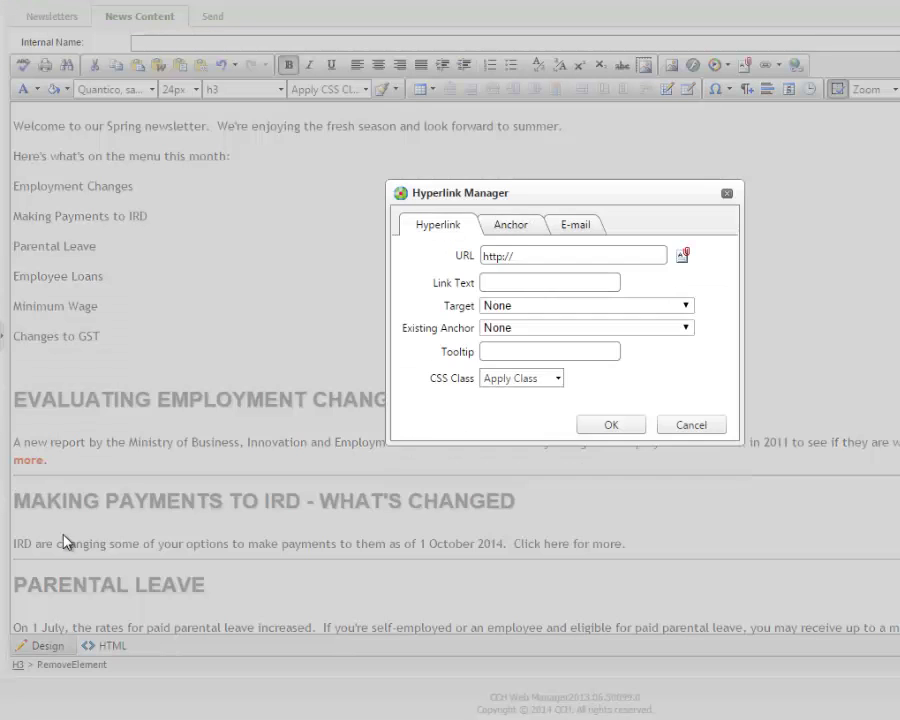
pyautogui.click(510, 224)
pyautogui.click(530, 253)
pyautogui.write('Pau')
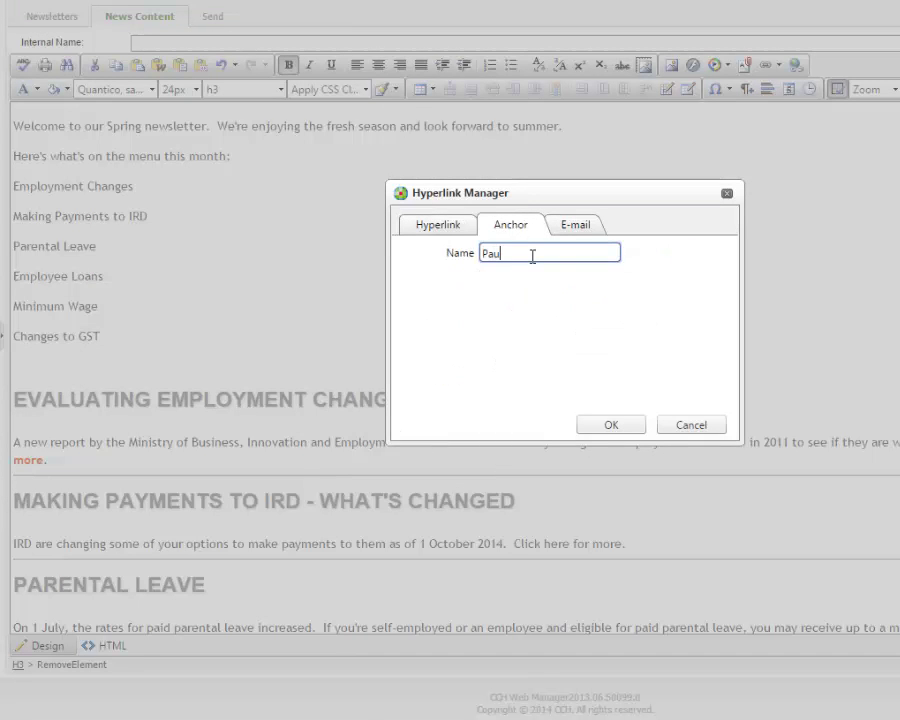
pyautogui.click(628, 427)
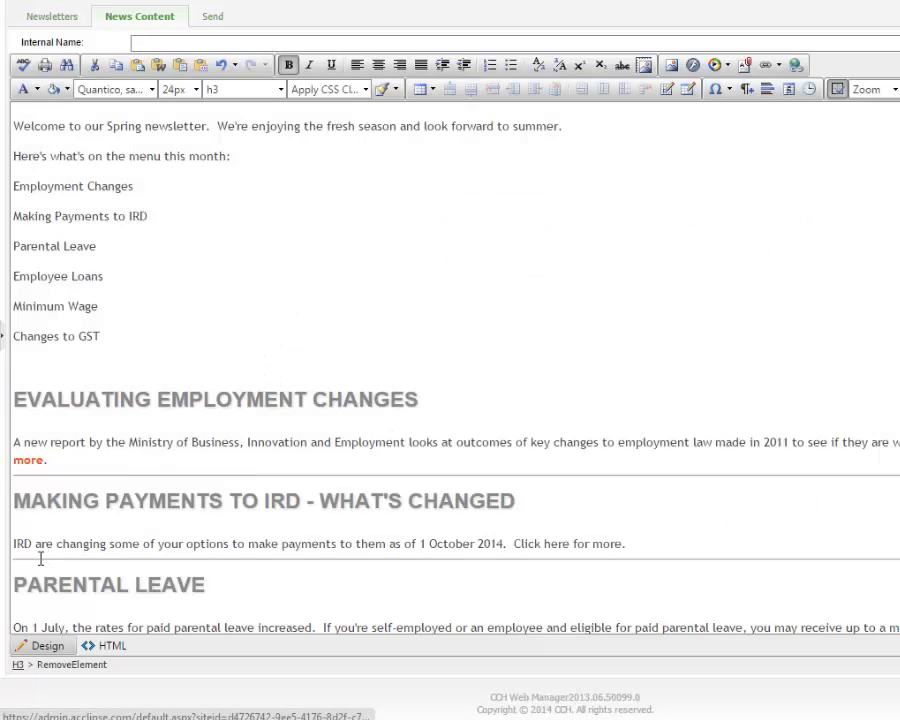
# - Insert an anchor named Parental before the Parental Leave heading
pyautogui.hotkey('ctrl', 'k')
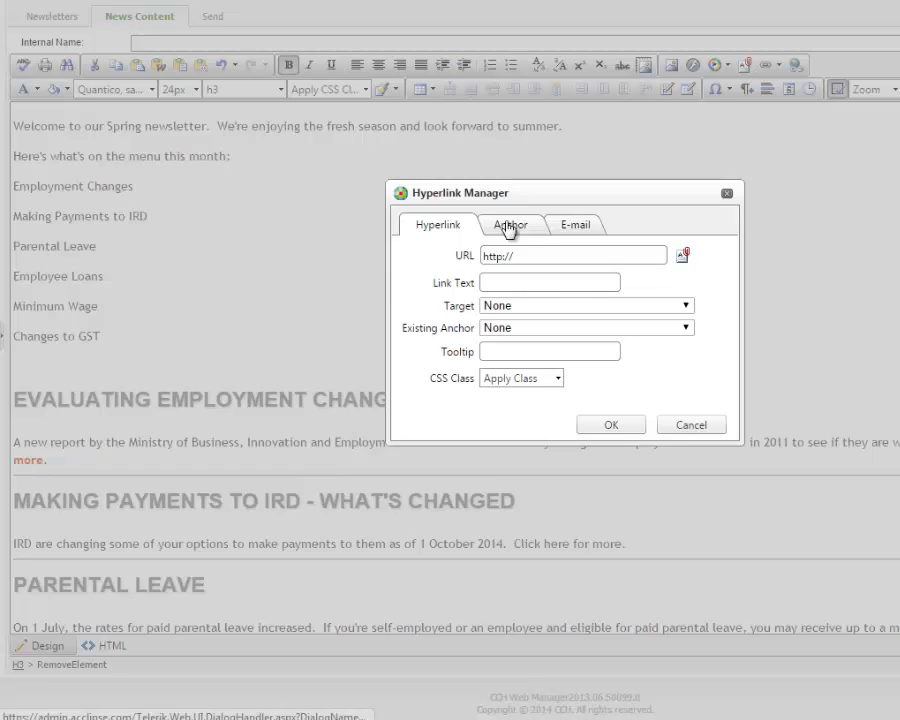
pyautogui.click(508, 226)
pyautogui.click(521, 251)
pyautogui.write('Parental')
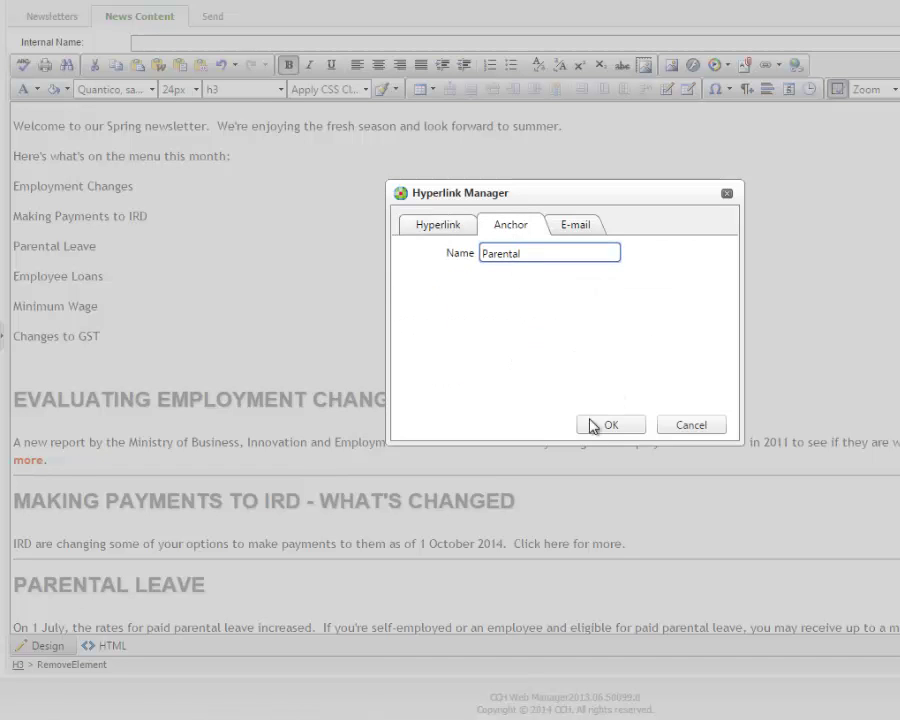
pyautogui.click(592, 426)
# - Insert a named anchor before the Interest Rates Rise - Employee Loans heading
pyautogui.scroll(-3, 66, 497)
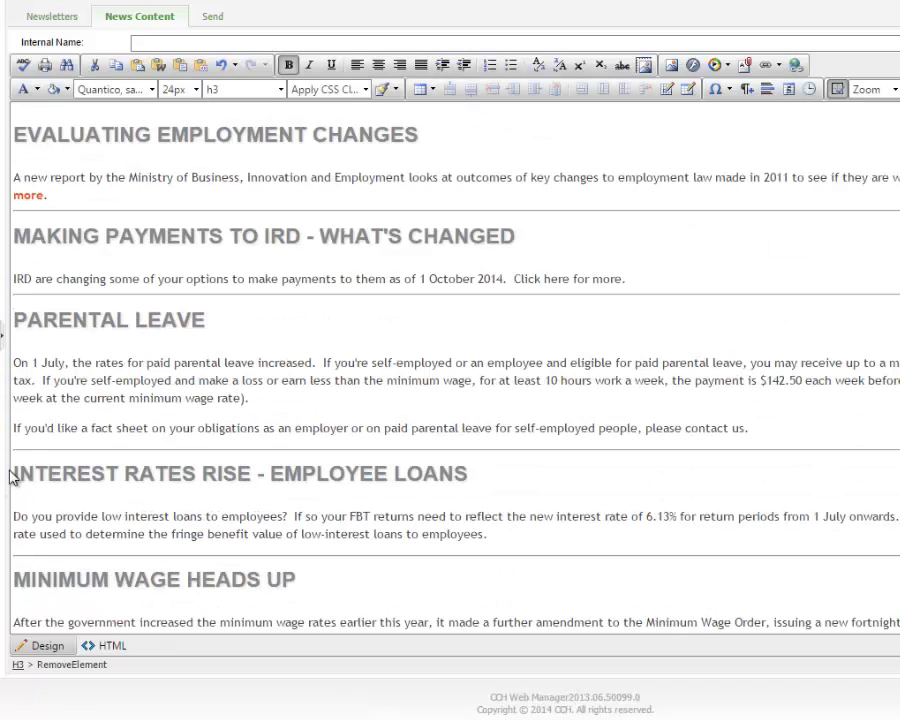
pyautogui.hotkey('ctrl', 'k')
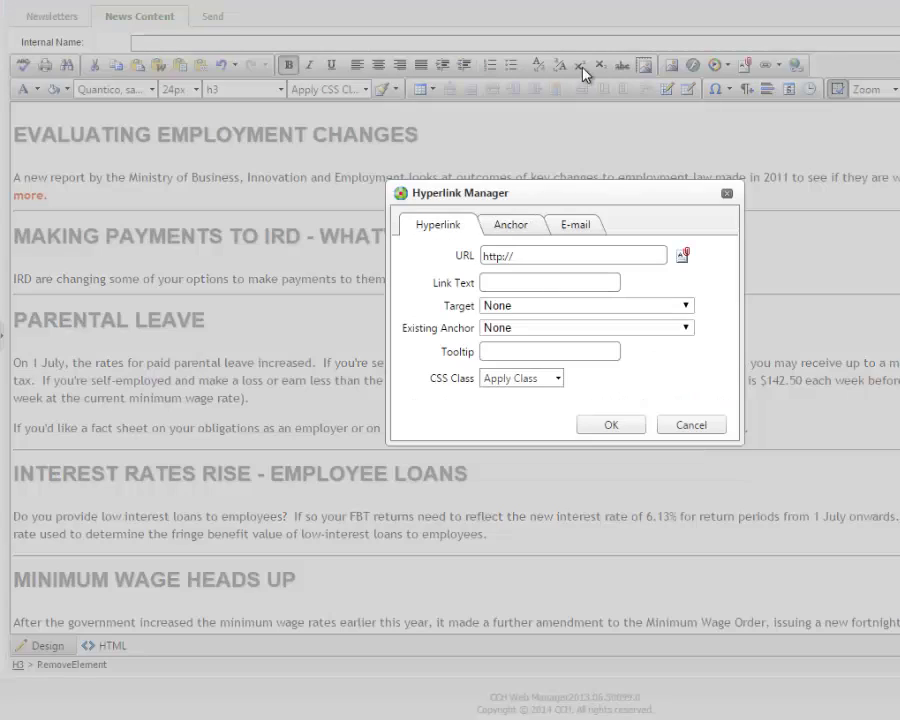
pyautogui.click(531, 228)
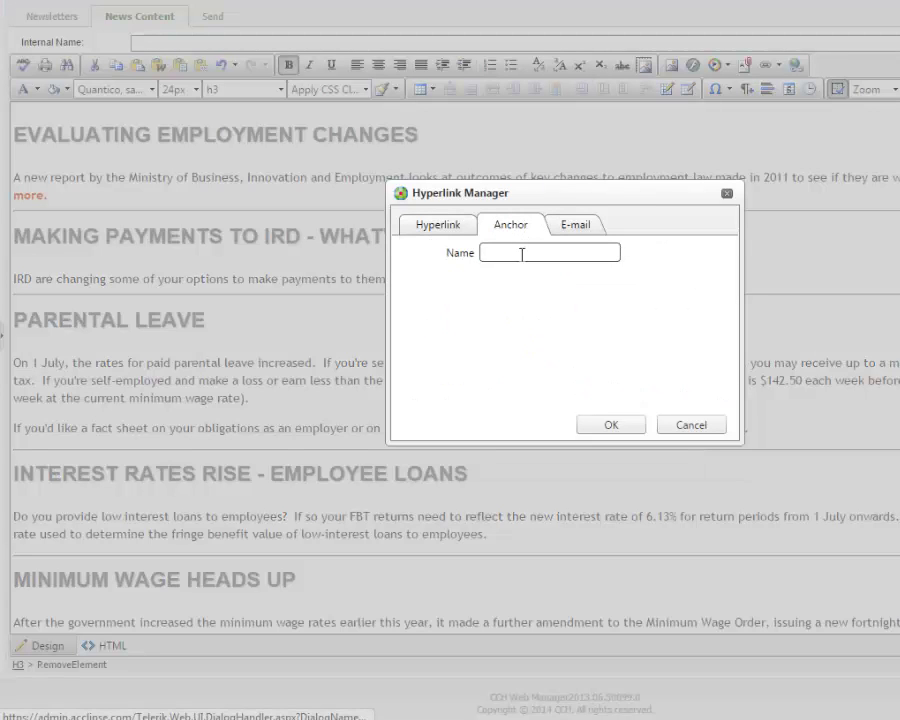
pyautogui.click(599, 428)
# - Insert an anchor named MinWage before the Minimum Wage Heads Up heading
pyautogui.hotkey('ctrl', 'k')
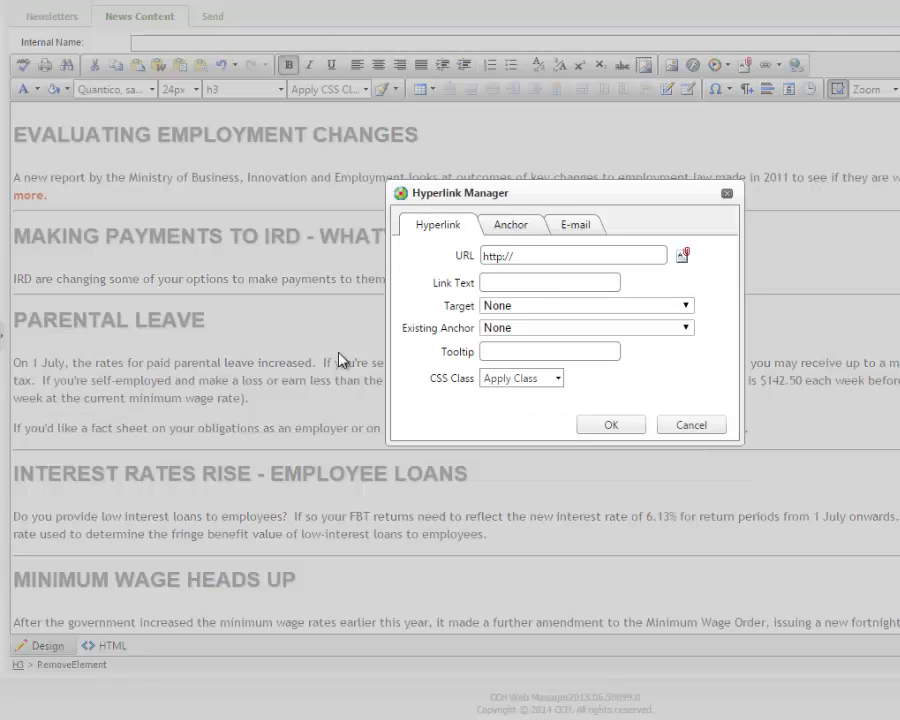
pyautogui.click(510, 224)
pyautogui.write('MinWage')
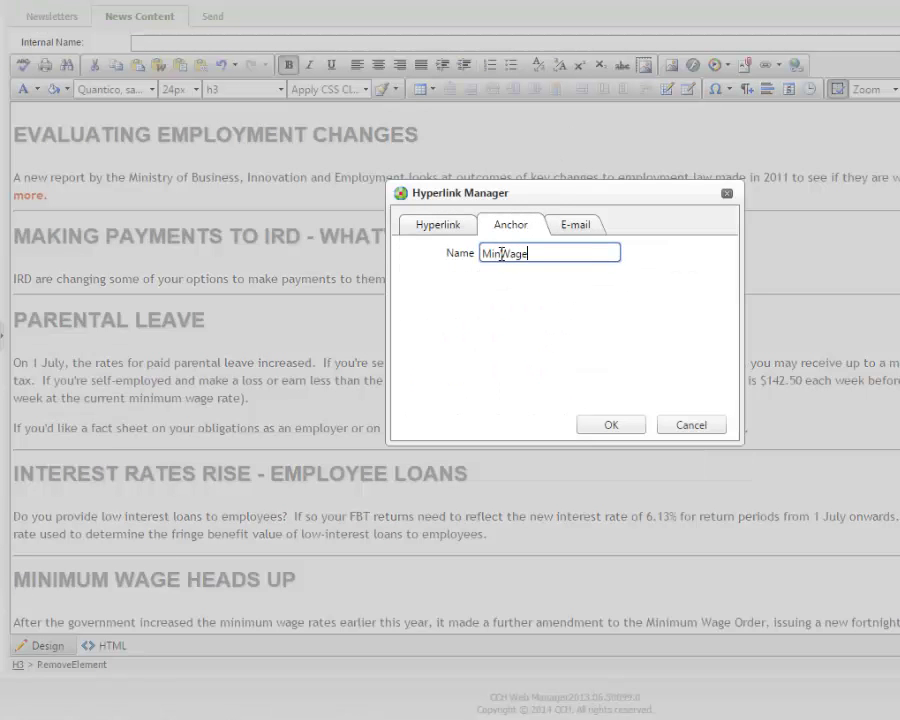
pyautogui.click(632, 426)
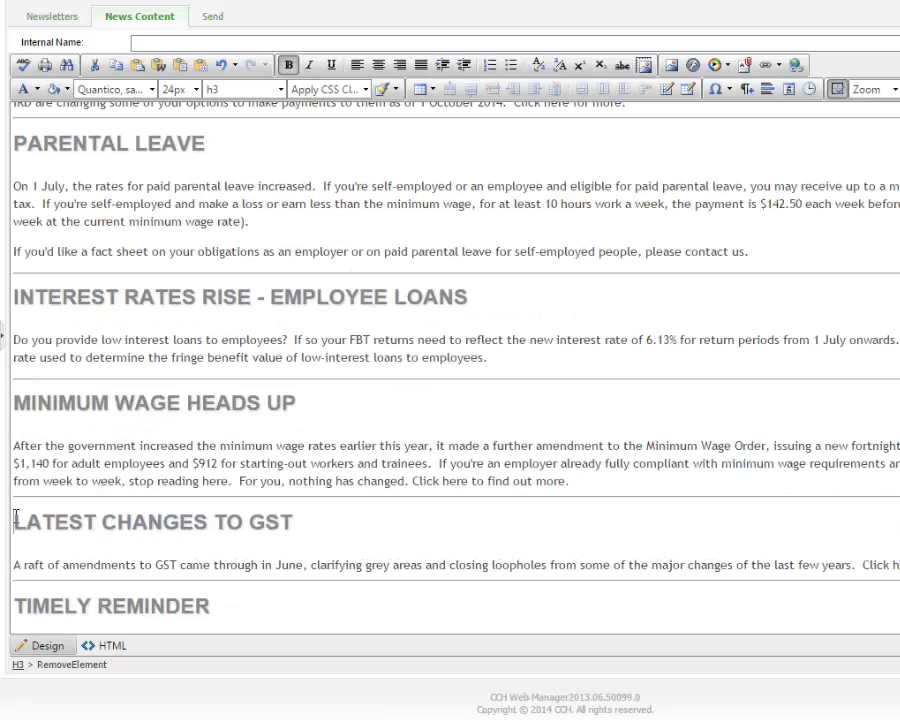
# - Insert an anchor named GST before the Latest Changes to GST heading
pyautogui.hotkey('ctrl', 'k')
pyautogui.click(510, 226)
pyautogui.write('GST')
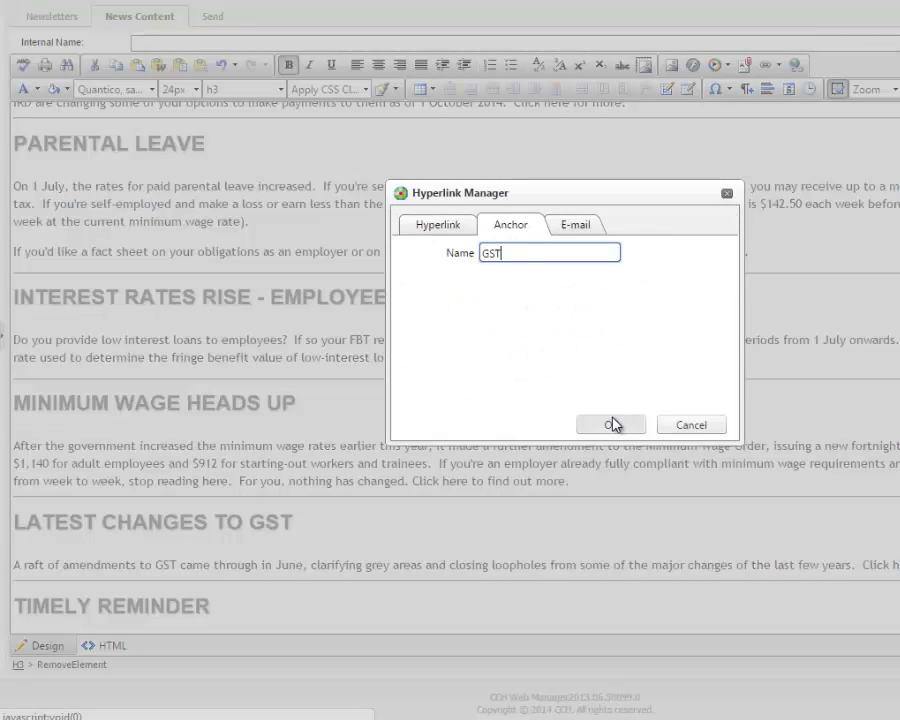
pyautogui.click(612, 424)
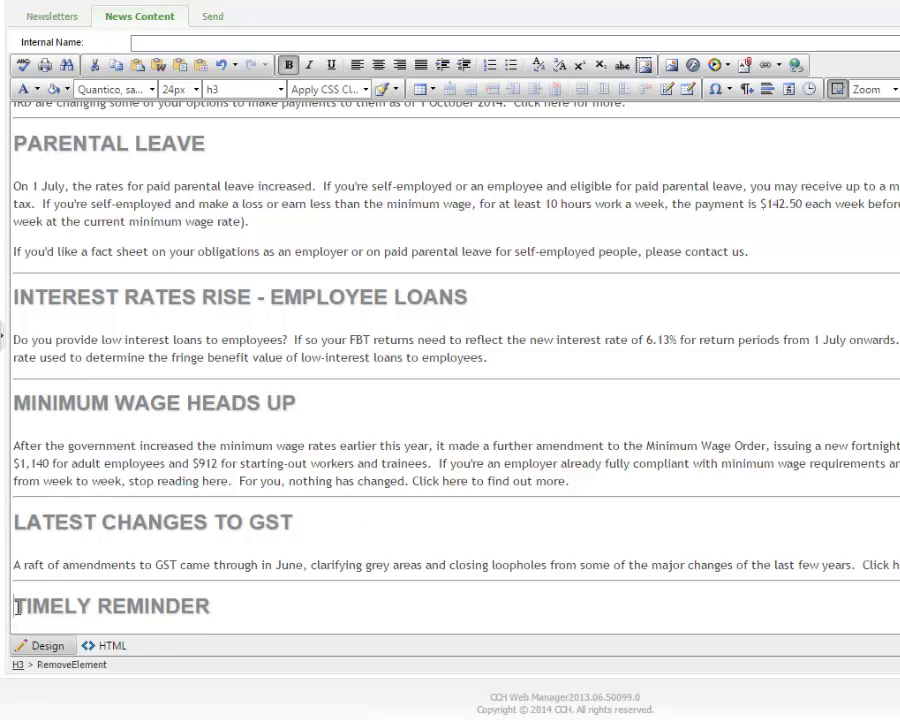
# - Insert an anchor named ProvTax before the Timely Reminder heading
pyautogui.hotkey('ctrl', 'k')
pyautogui.click(540, 281)
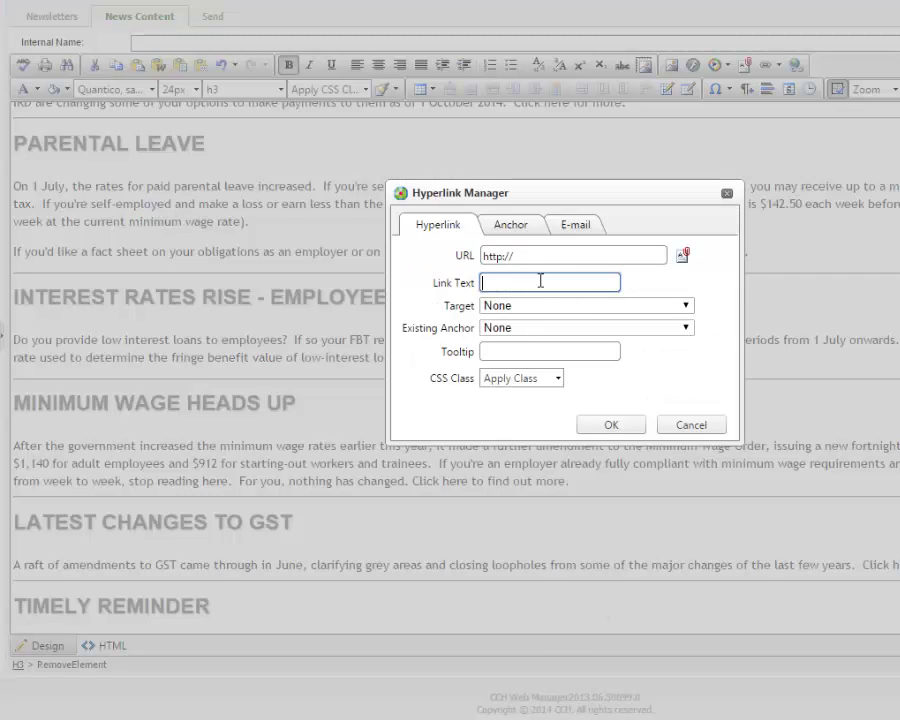
pyautogui.click(512, 227)
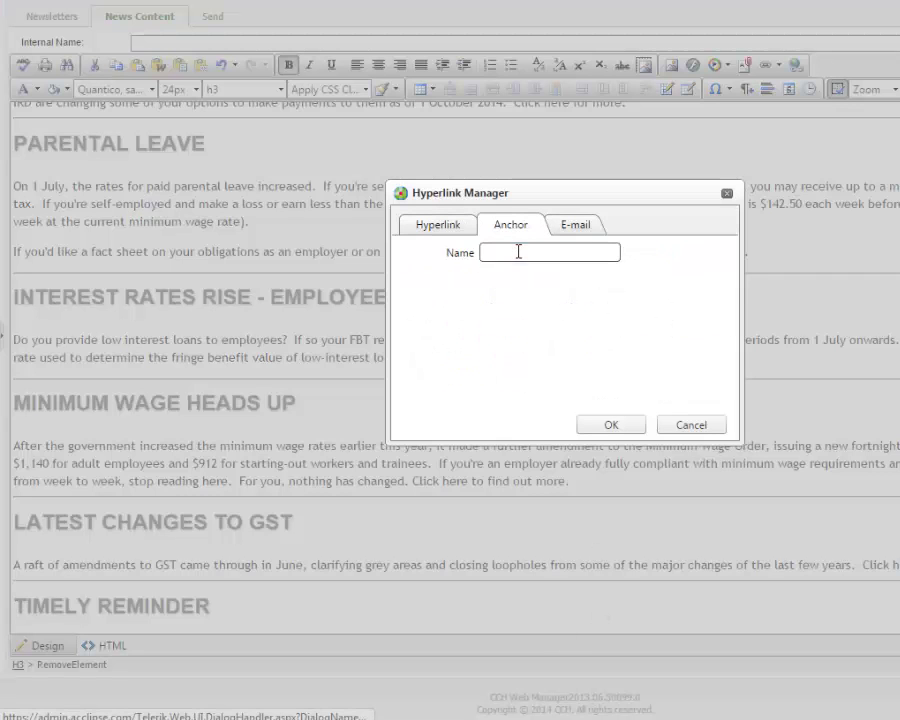
pyautogui.write('ProvTax')
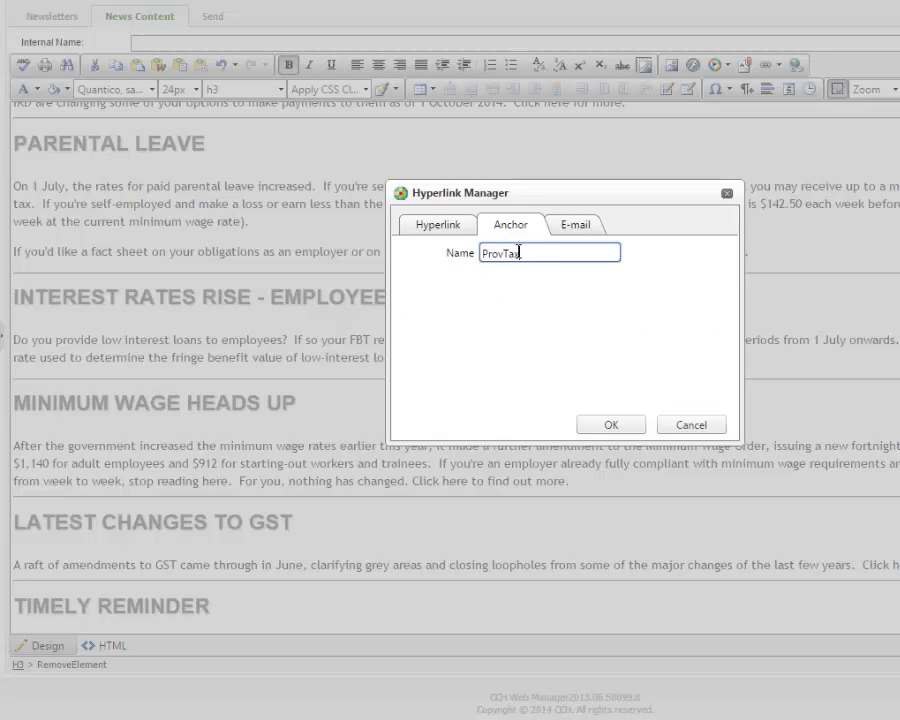
pyautogui.click(609, 424)
# - Insert an anchor named BusinessPerspective before the Business Perspective: Cavibat heading
pyautogui.hotkey('ctrl', 'k')
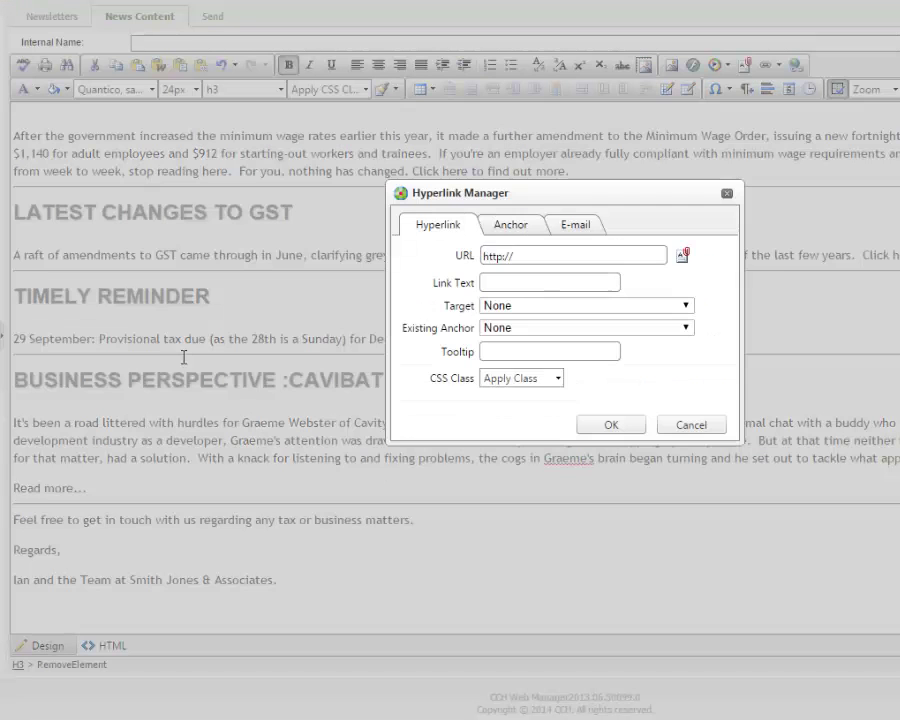
pyautogui.click(512, 226)
pyautogui.click(529, 253)
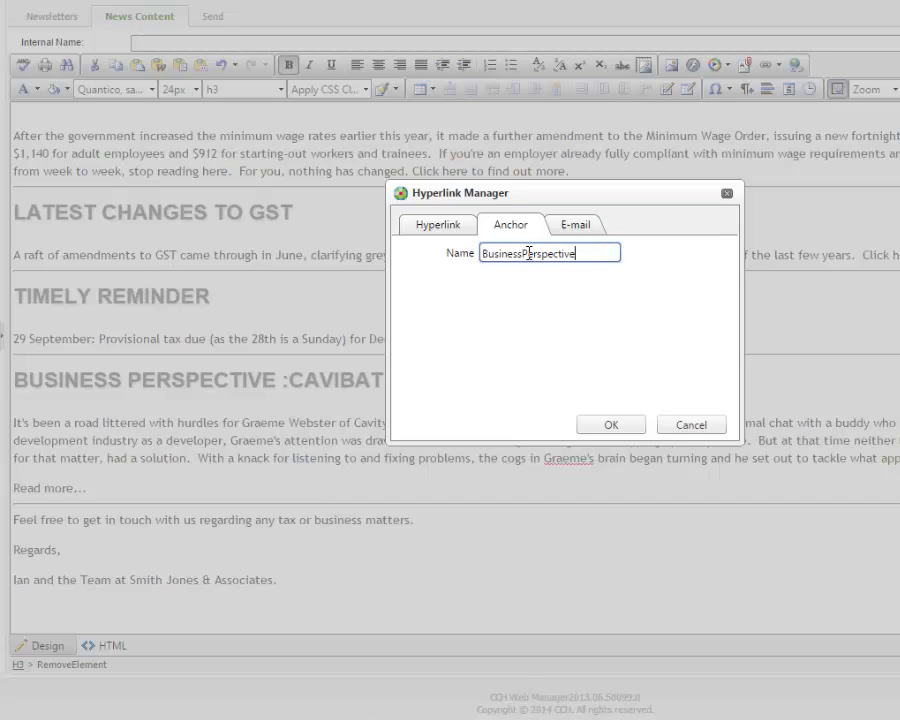
pyautogui.click(611, 426)
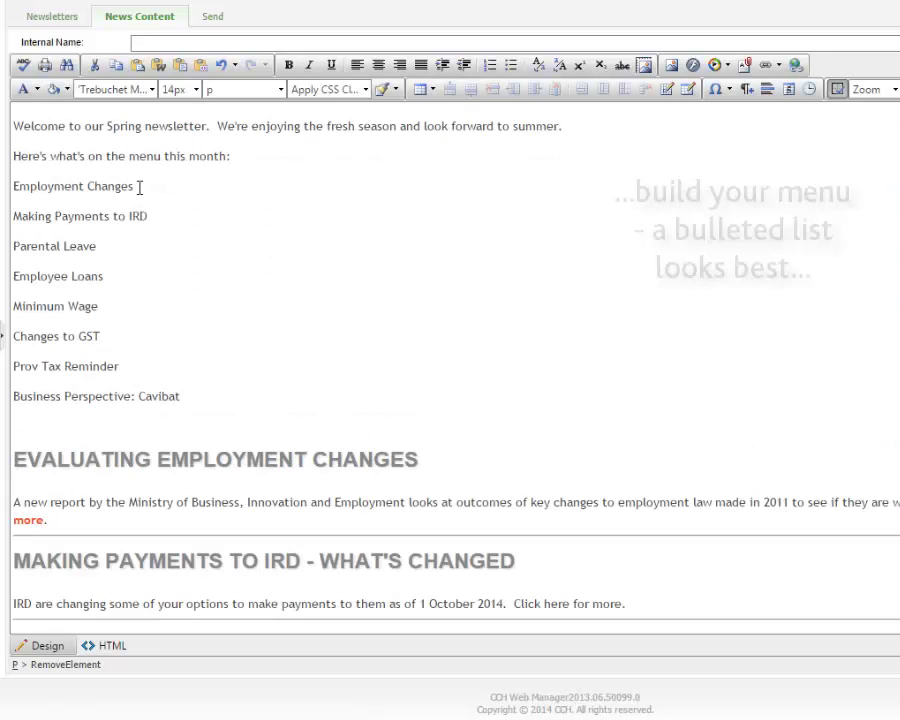
# - Format the menu lines from Employment Changes to Business Perspective: Cavibat as a bulleted list
pyautogui.moveTo(14, 186); pyautogui.dragTo(180, 397)
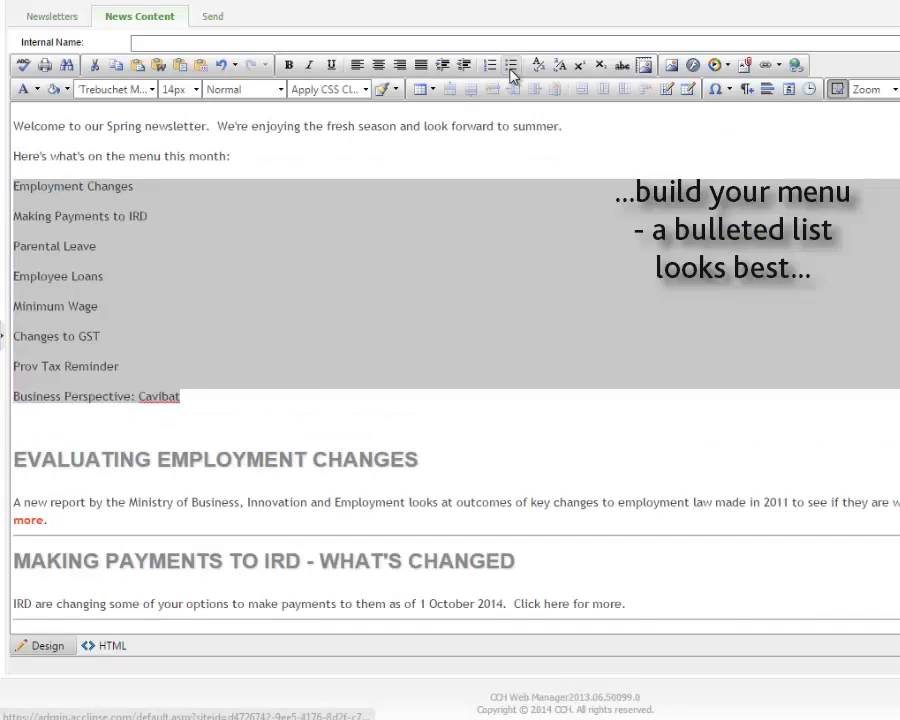
pyautogui.click(511, 65)
# - Link the Employment Changes menu item to the existing Employment anchor
pyautogui.click(62, 186)
pyautogui.tripleClick(44, 186)
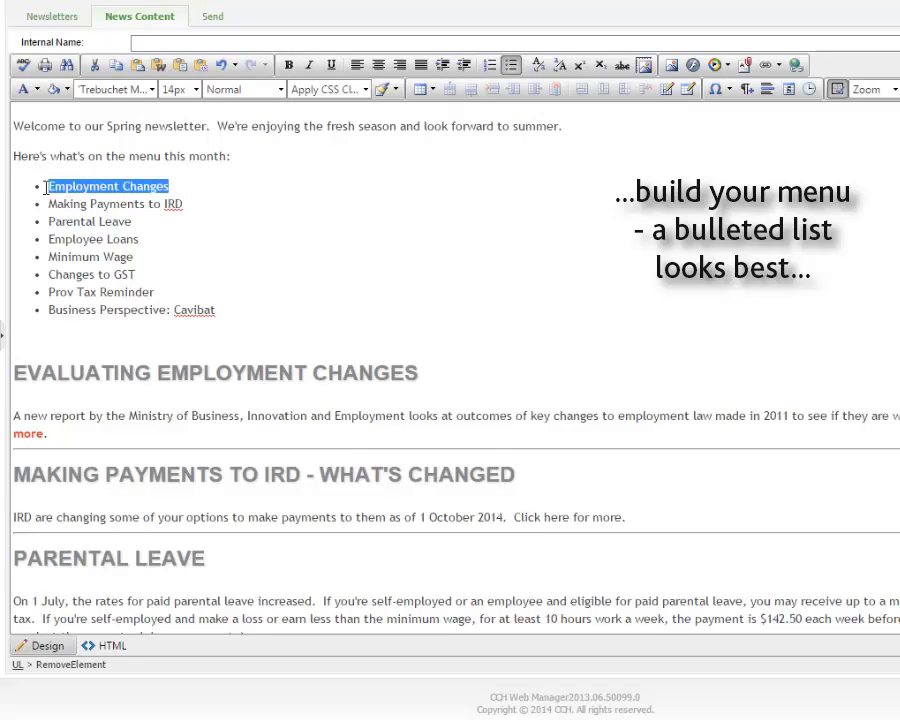
pyautogui.hotkey('ctrl', 'k')
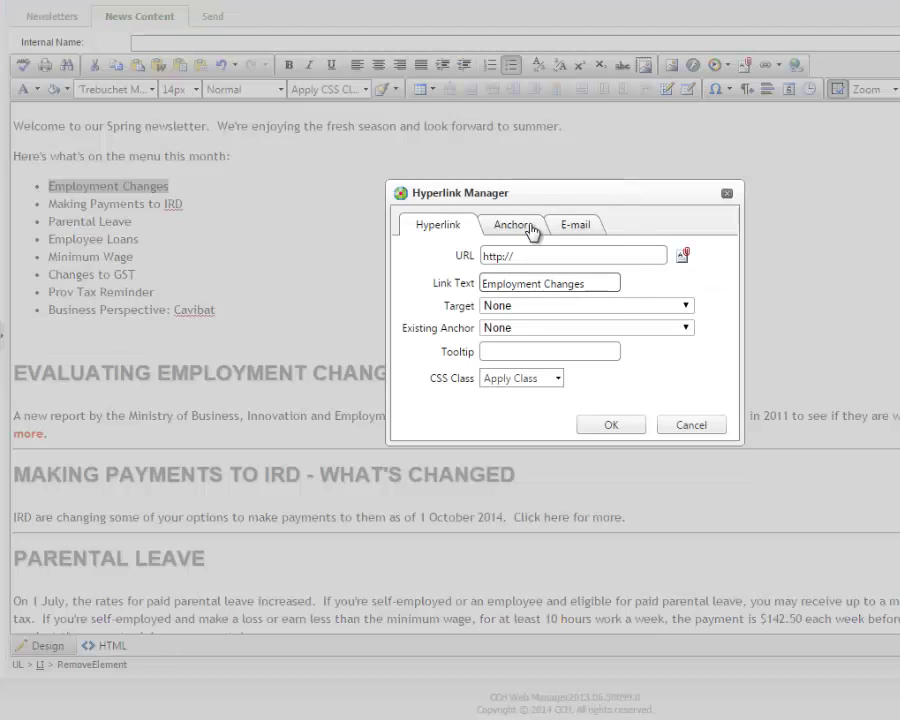
pyautogui.click(552, 328)
pyautogui.click(560, 357)
pyautogui.click(611, 425)
# - Link the Making Payments to IRD menu item to the existing Payments anchor
pyautogui.moveTo(185, 204); pyautogui.dragTo(47, 204)
pyautogui.hotkey('ctrl', 'k')
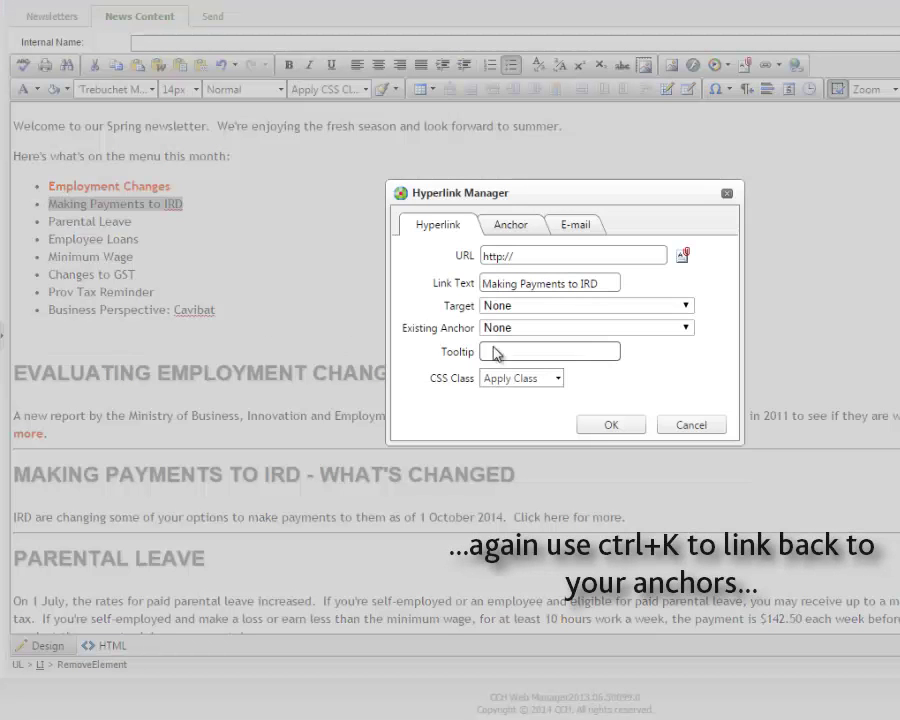
pyautogui.click(591, 328)
pyautogui.click(563, 372)
pyautogui.click(611, 425)
# - Link the Parental Leave menu item to the existing Parental anchor
pyautogui.moveTo(131, 221); pyautogui.dragTo(47, 221)
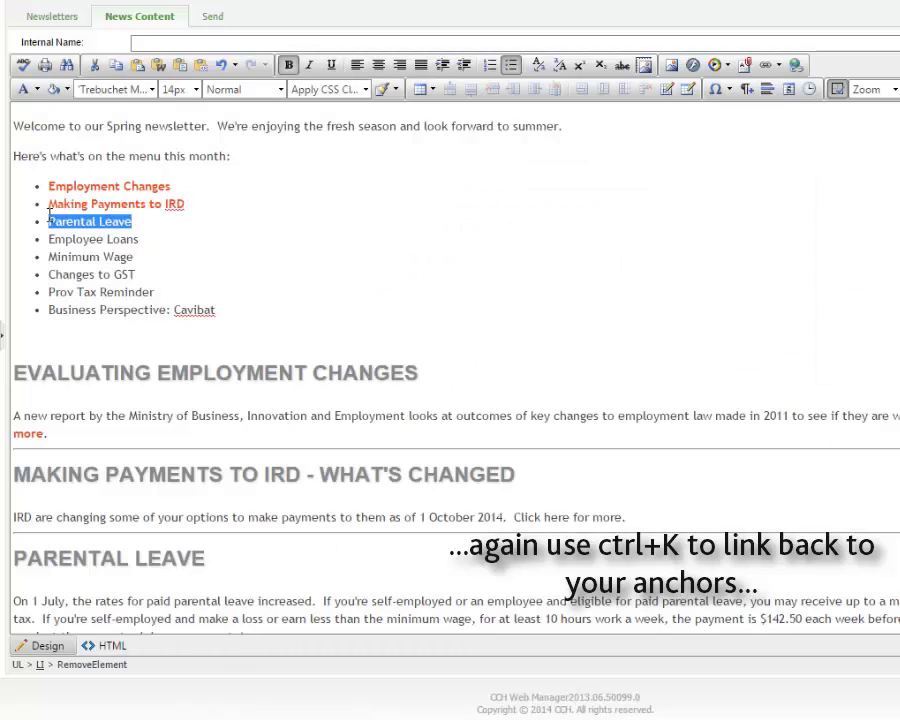
pyautogui.hotkey('ctrl', 'k')
pyautogui.click(585, 305)
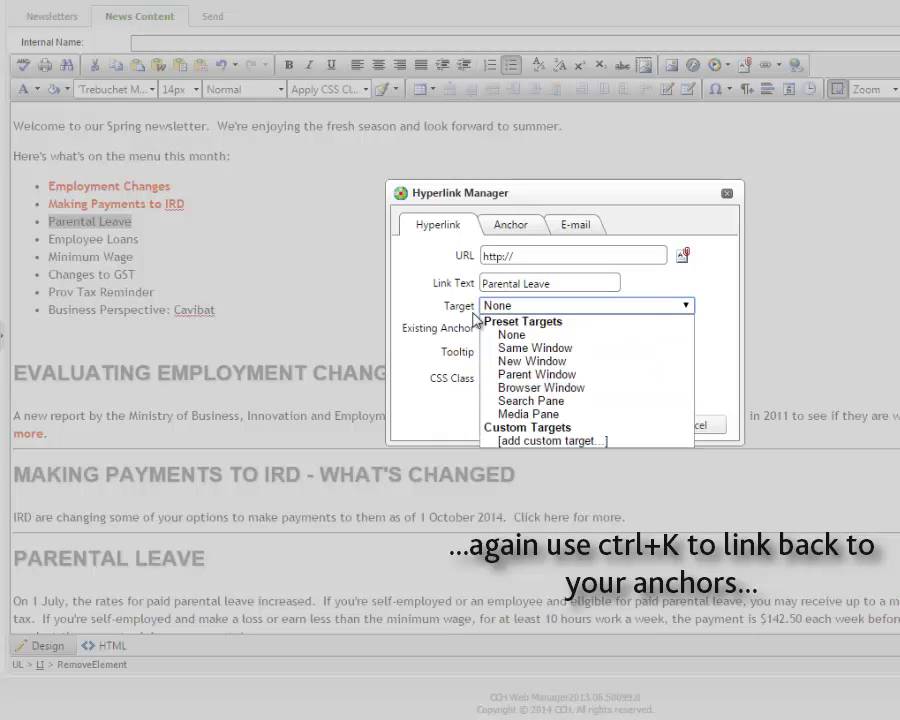
pyautogui.click(591, 328)
pyautogui.click(591, 328)
pyautogui.click(563, 381)
pyautogui.click(606, 420)
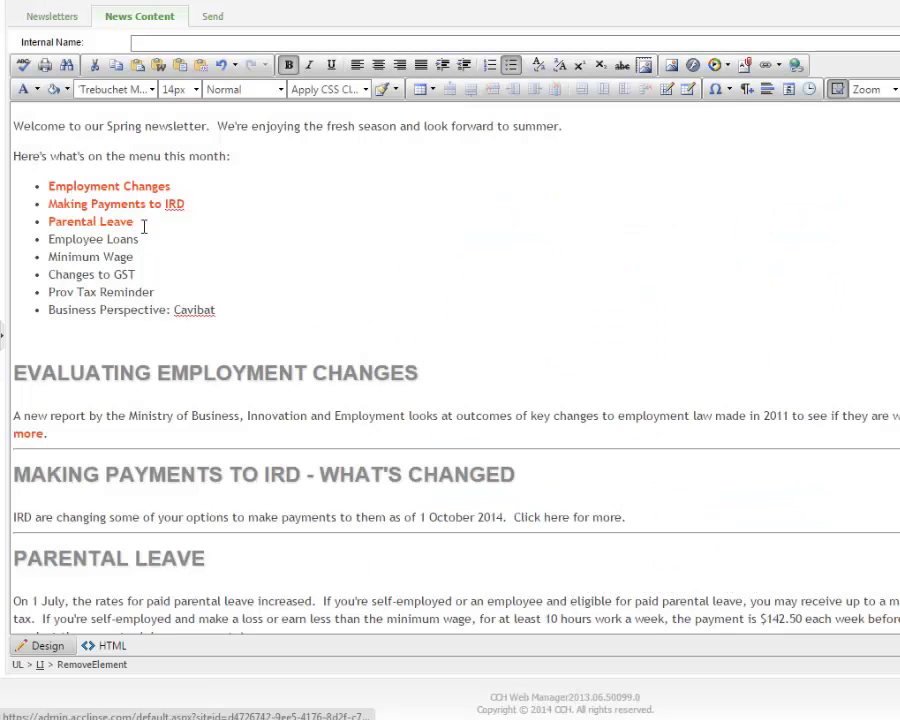
# - Link the Employee Loans menu item to the existing Loans anchor
pyautogui.moveTo(140, 239); pyautogui.dragTo(48, 240)
pyautogui.hotkey('ctrl', 'k')
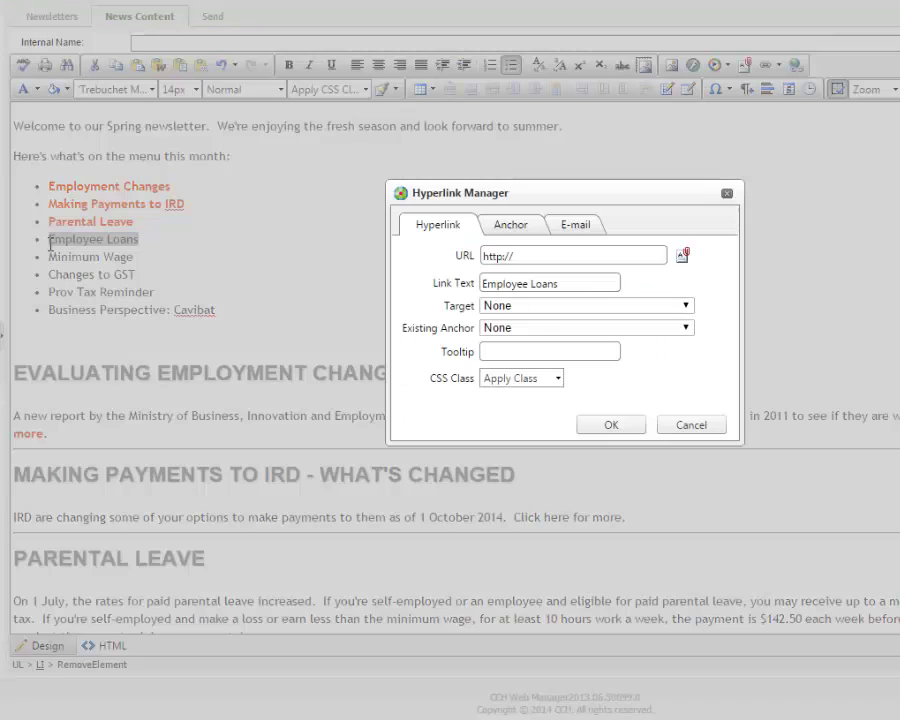
pyautogui.click(550, 328)
pyautogui.press('Escape')
pyautogui.press('Escape')
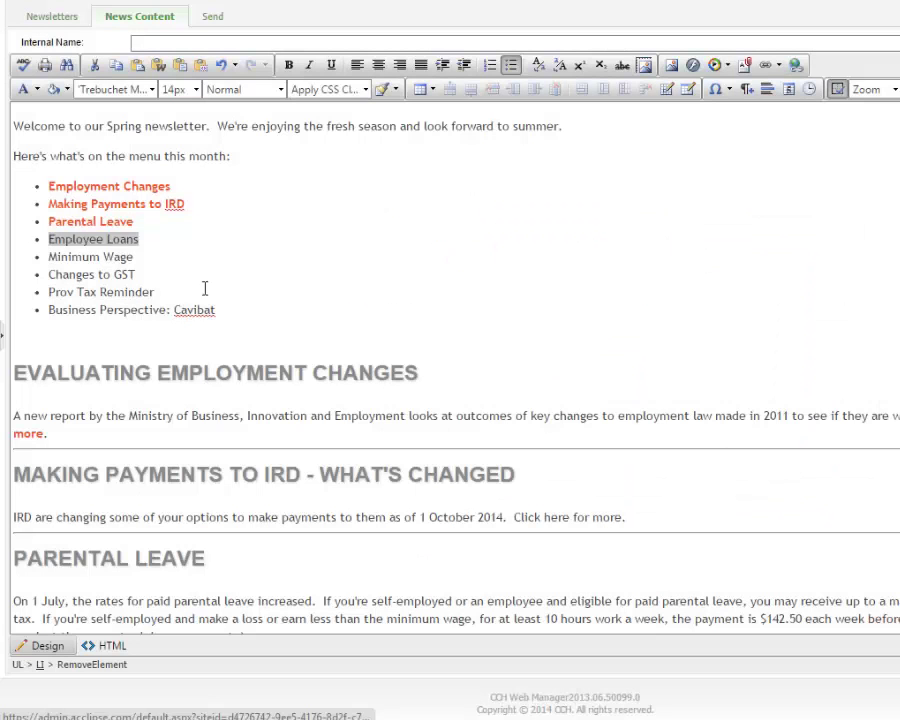
# - Link the Minimum Wage menu item to the existing MinWage anchor
pyautogui.moveTo(204, 286); pyautogui.dragTo(48, 256)
pyautogui.click(150, 250)
pyautogui.hotkey('ctrl', 'k')
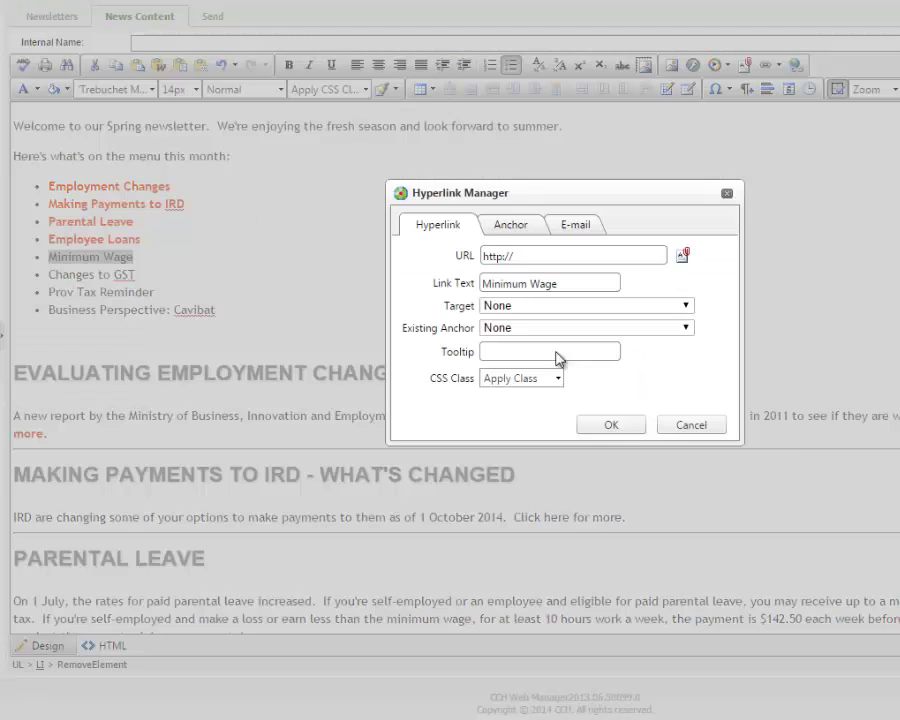
pyautogui.click(589, 330)
pyautogui.click(571, 413)
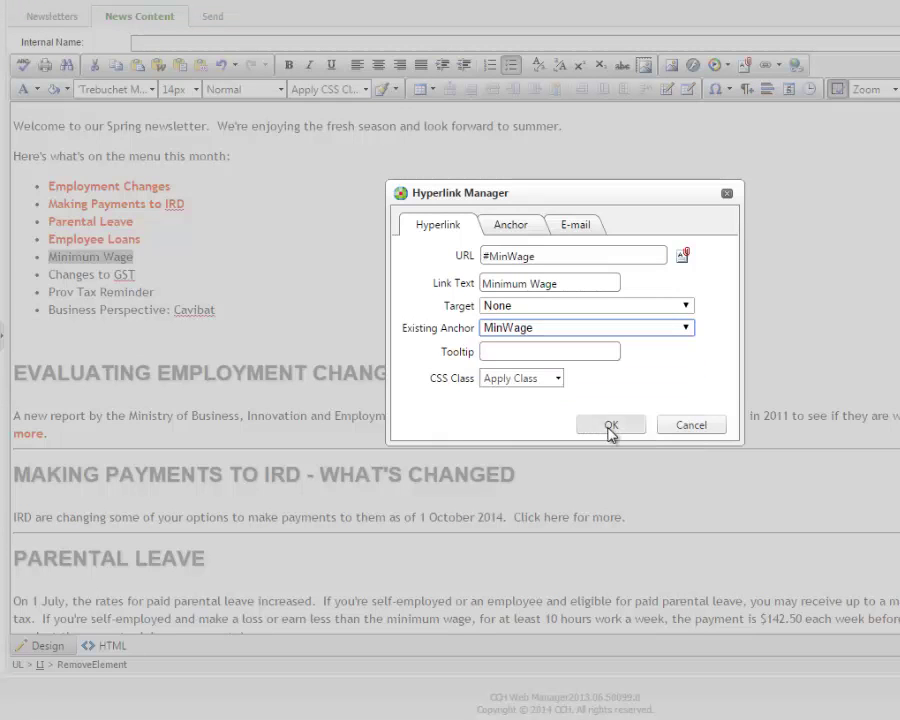
pyautogui.click(611, 425)
# - Link the Changes to GST menu item to the existing GST anchor
pyautogui.moveTo(136, 275); pyautogui.dragTo(48, 275)
pyautogui.hotkey('ctrl', 'k')
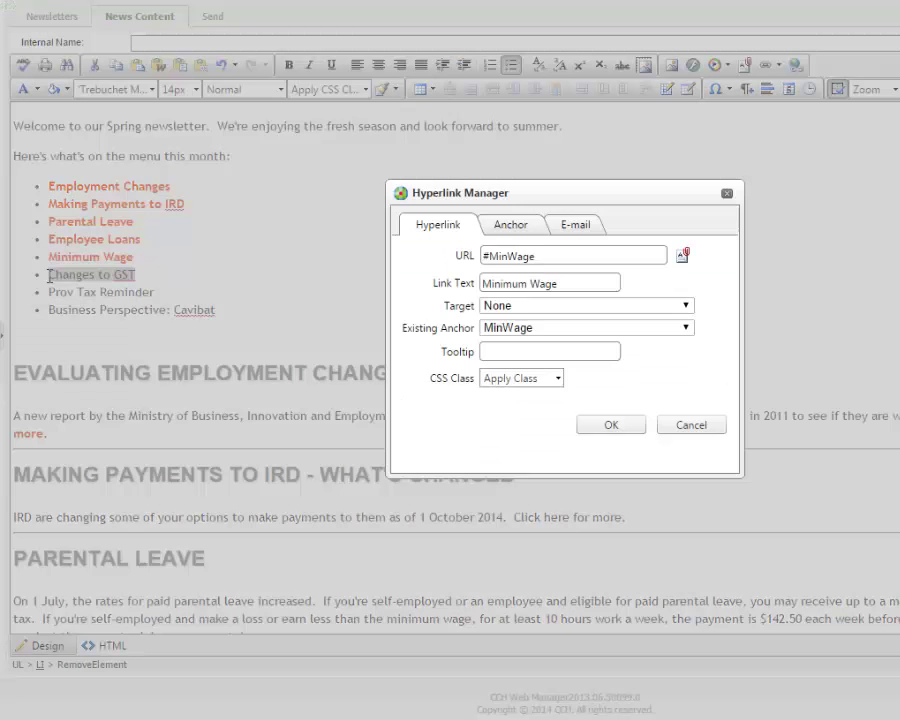
pyautogui.click(534, 329)
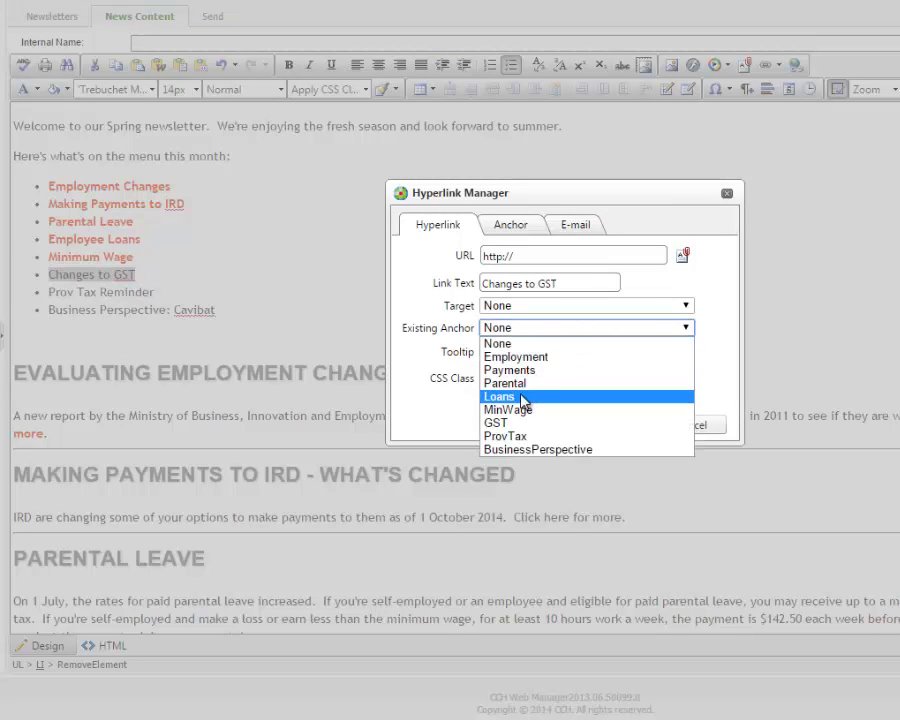
pyautogui.click(500, 423)
pyautogui.click(606, 425)
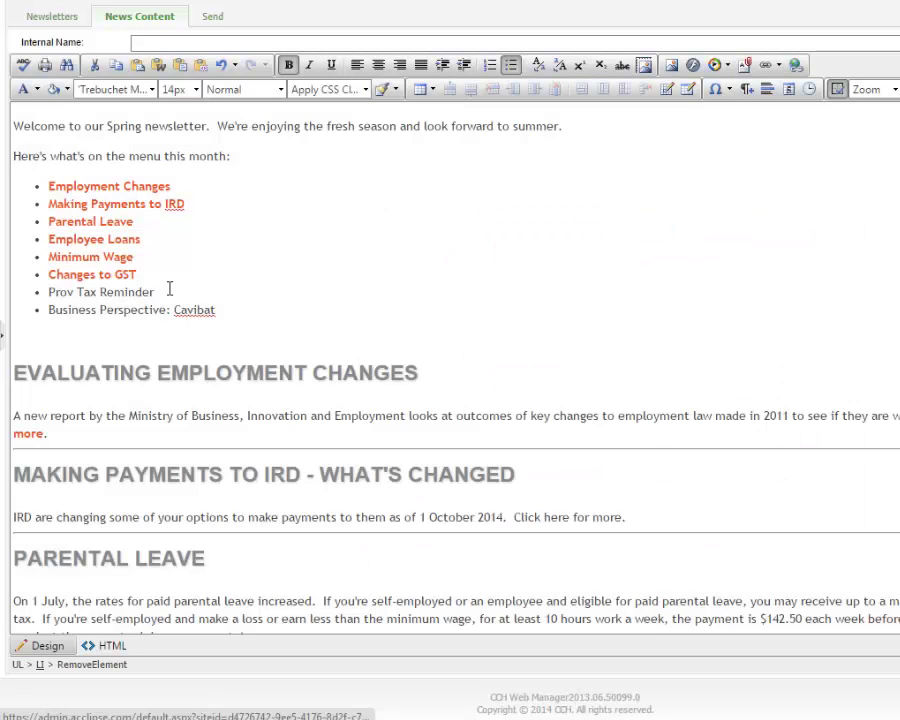
# - Link the Prov Tax Reminder menu item to the existing ProvTax anchor
pyautogui.moveTo(169, 288); pyautogui.dragTo(40, 296)
pyautogui.hotkey('ctrl', 'k')
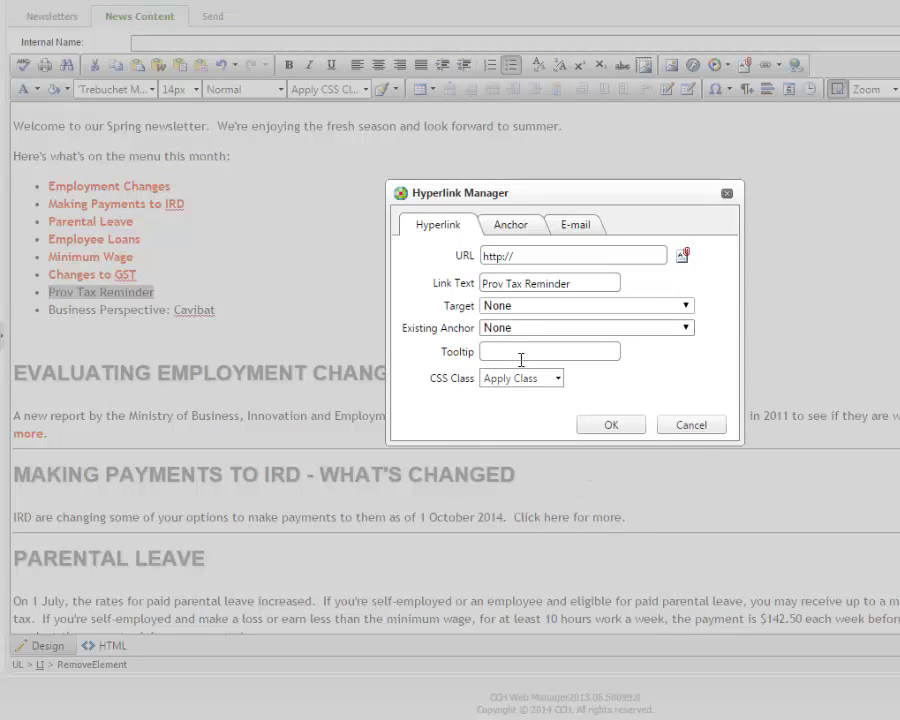
pyautogui.click(534, 328)
pyautogui.click(520, 437)
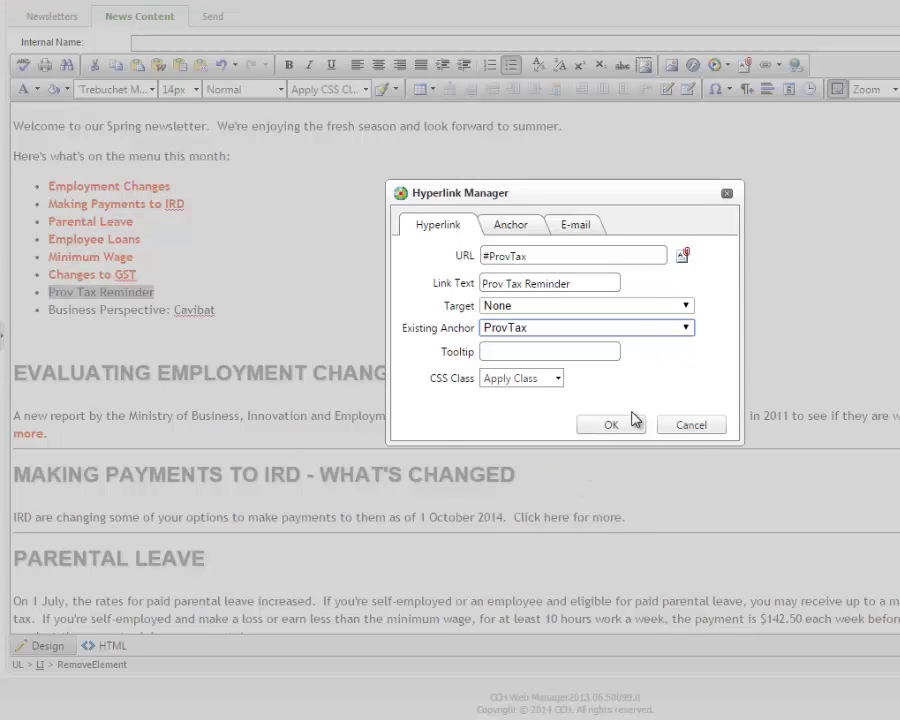
pyautogui.click(628, 420)
# - Link the Business Perspective: Cavibat menu item to the existing BusinessPerspective anchor
pyautogui.moveTo(241, 307); pyautogui.dragTo(48, 310)
pyautogui.hotkey('ctrl', 'k')
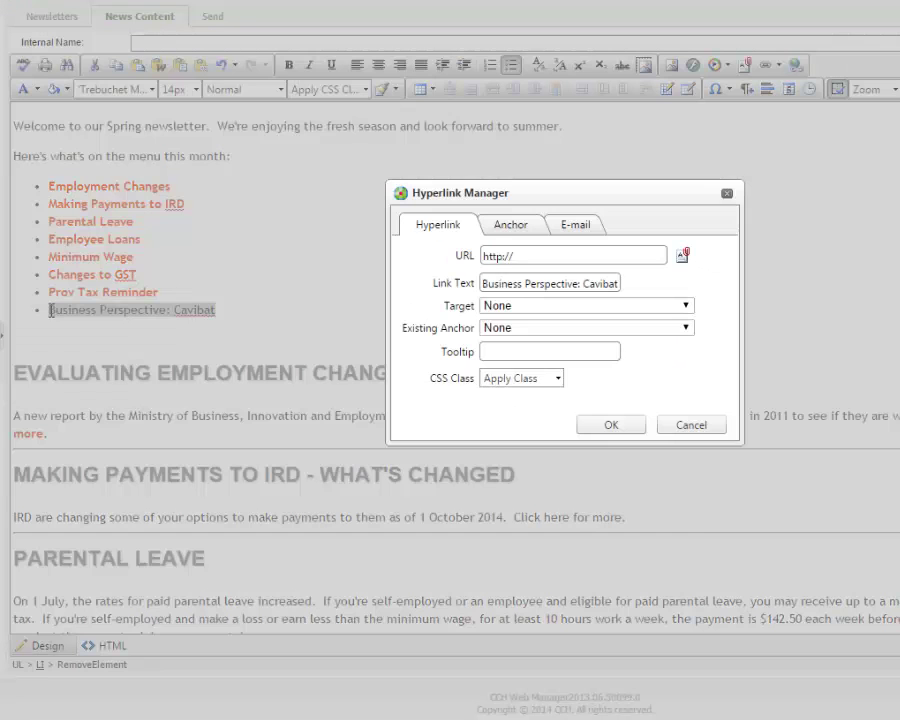
pyautogui.click(571, 331)
pyautogui.click(520, 449)
pyautogui.click(611, 425)
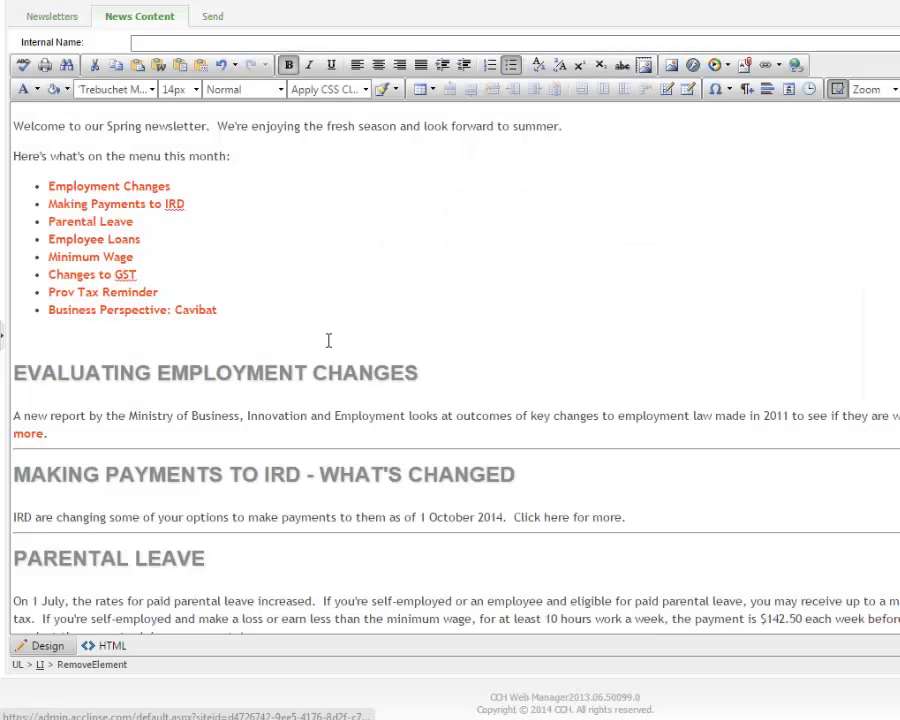
# - Insert a table with one row and two columns on the blank line below the bulleted menu
pyautogui.click(293, 343)
pyautogui.click(420, 89)
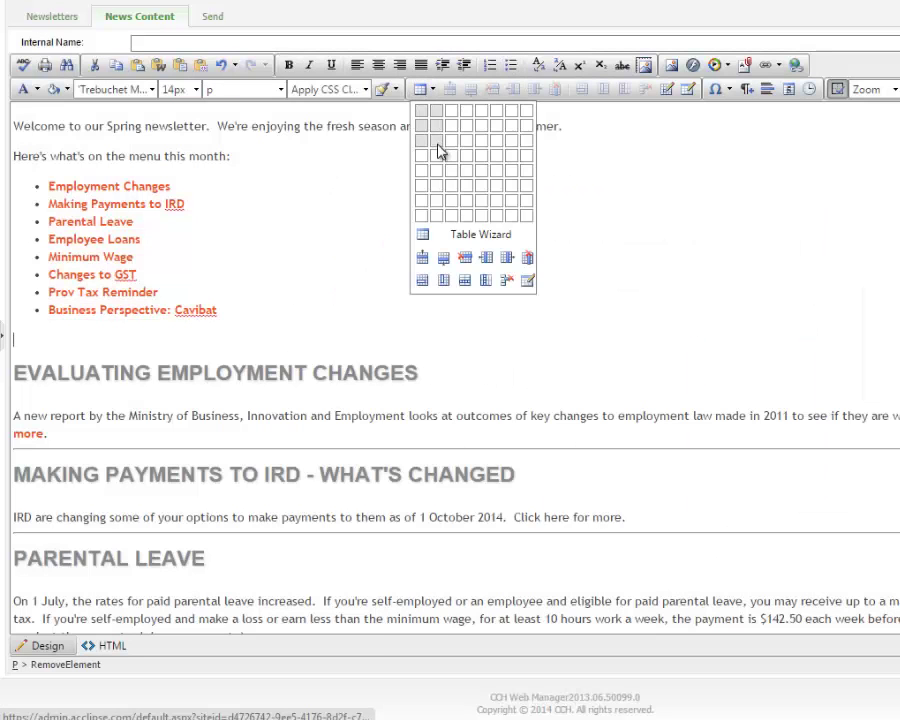
pyautogui.click(438, 148)
# - Insert the image Guy.jpg from the content folder into the table's second cell
pyautogui.click(24, 342)
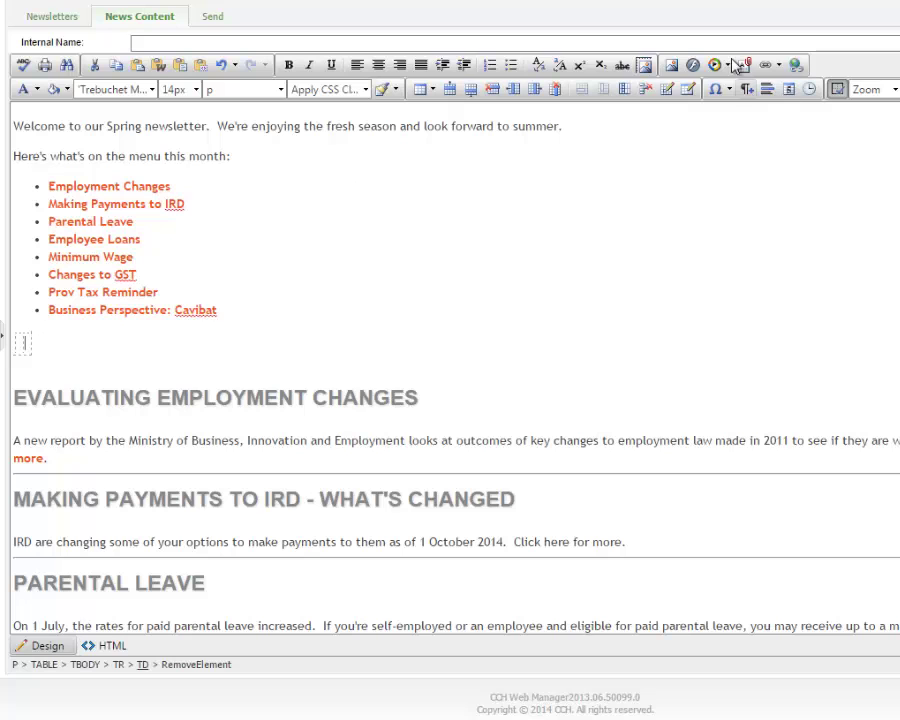
pyautogui.click(667, 65)
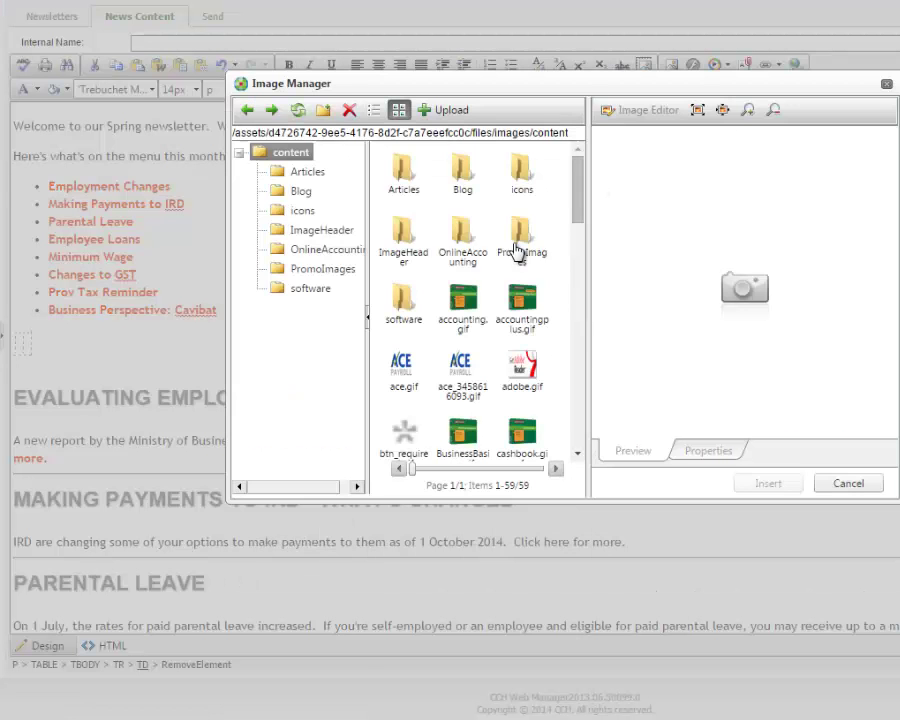
pyautogui.moveTo(577, 187); pyautogui.dragTo(576, 418)
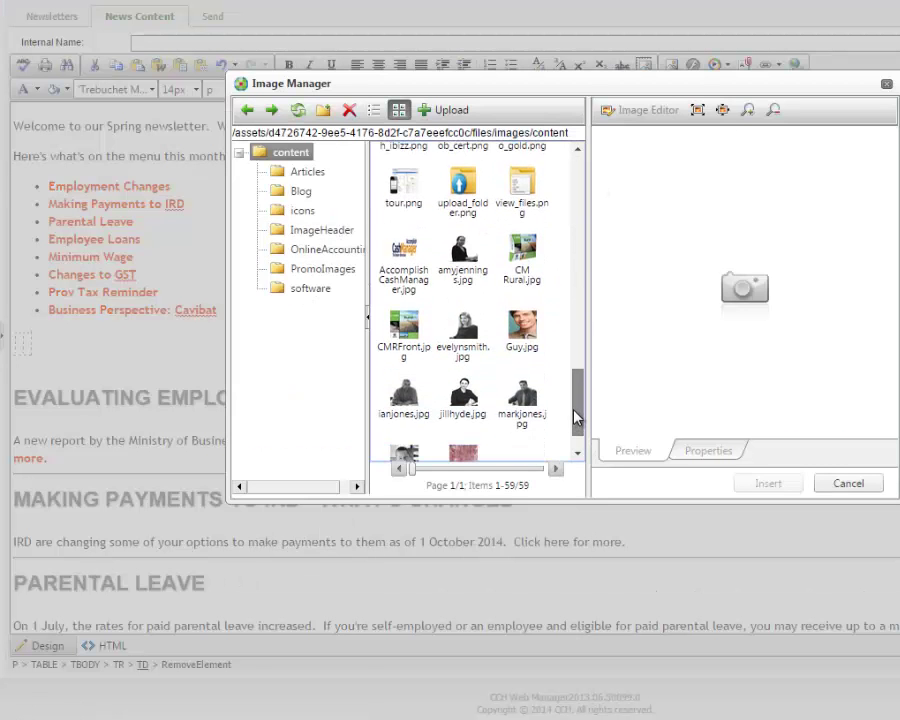
pyautogui.click(522, 335)
pyautogui.click(765, 484)
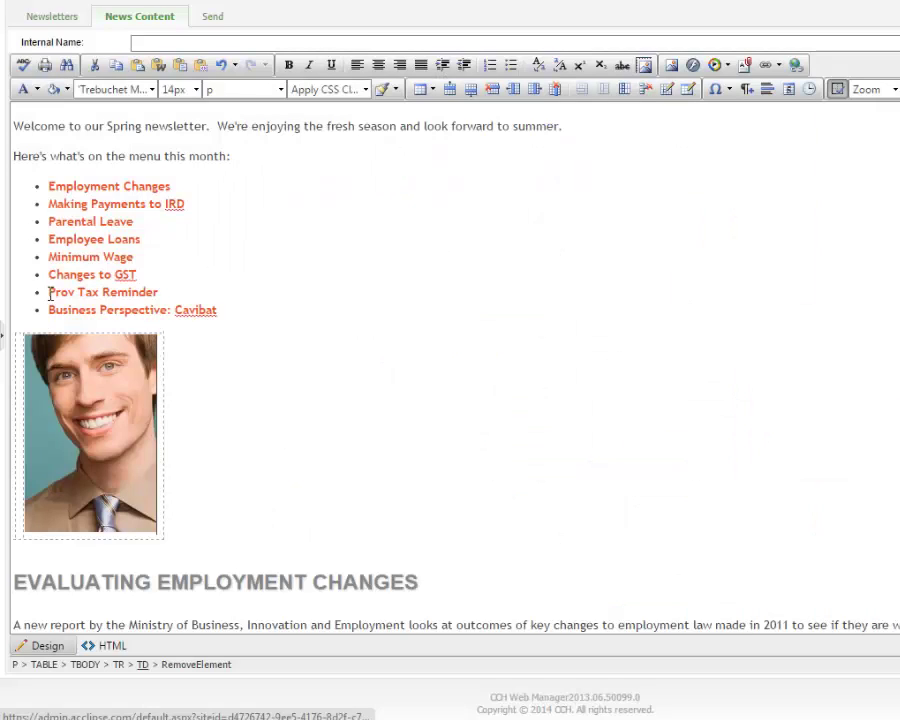
# - Move the bulleted menu into the table's first cell and remove the extra empty bullet before Employment Changes
pyautogui.moveTo(45, 185); pyautogui.dragTo(291, 158)
pyautogui.hotkey('ctrl', 'c')
pyautogui.click(237, 312)
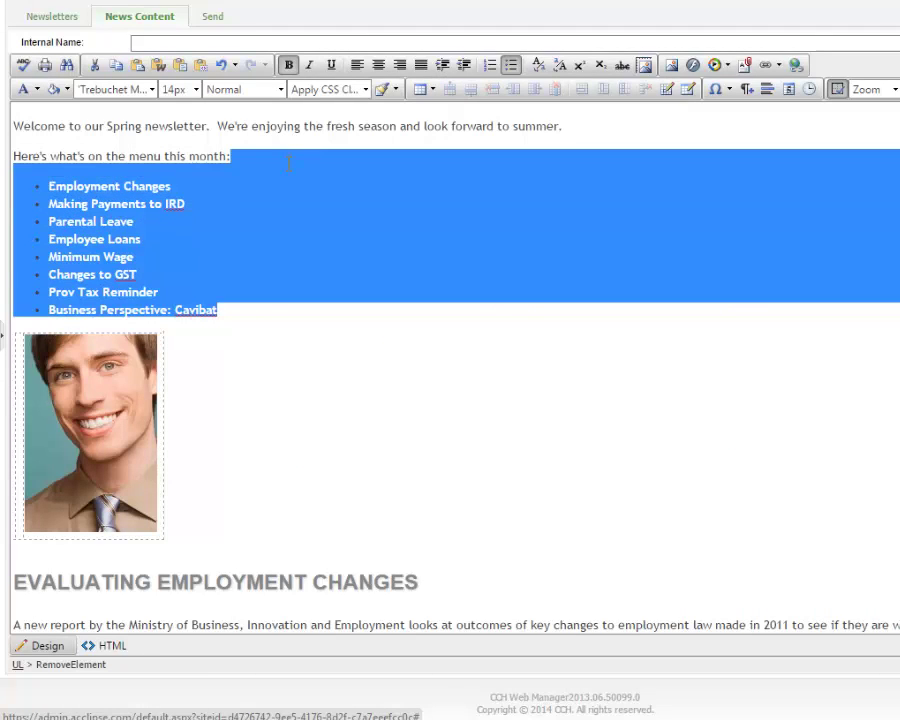
pyautogui.press('Delete')
pyautogui.click(21, 191)
pyautogui.hotkey('ctrl', 'v')
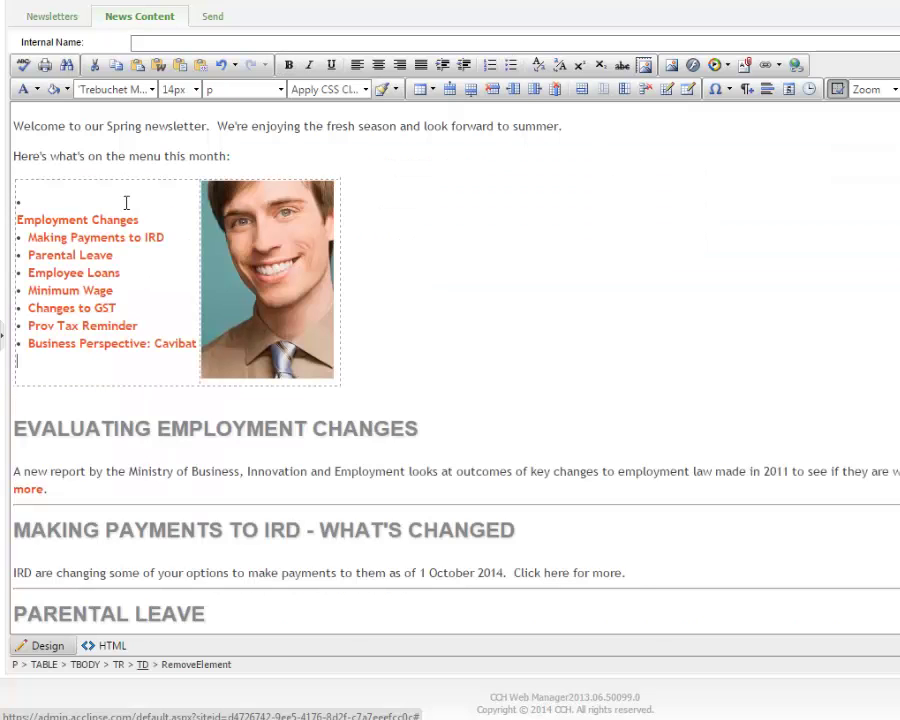
pyautogui.click(65, 198)
pyautogui.press('Delete')
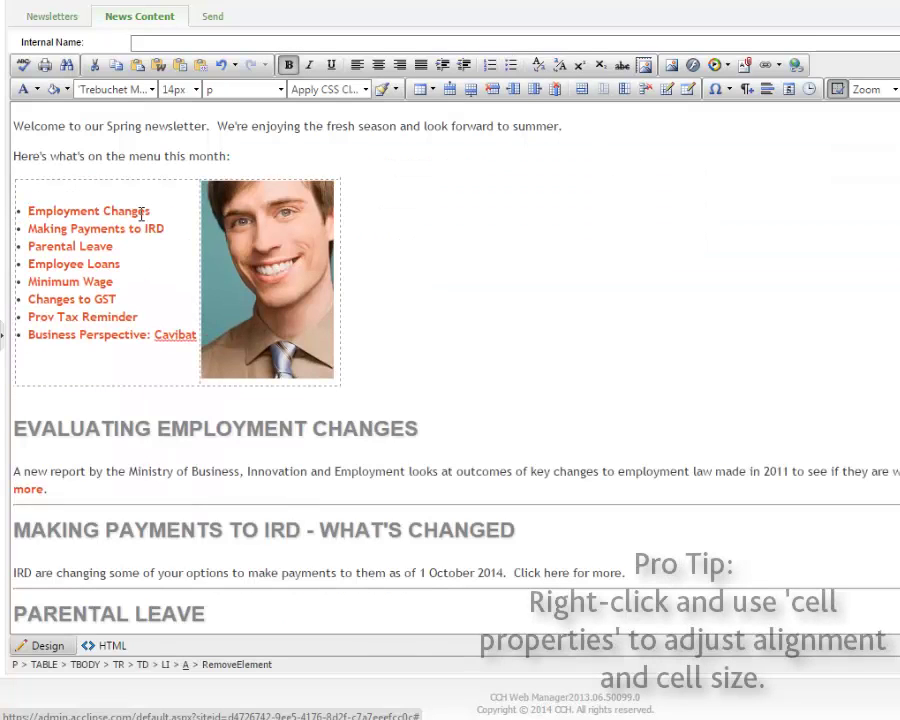
# - Set the cell alignment so the menu cell's content sits at the top and the photo cell's content is right-aligned
pyautogui.rightClick(159, 356)
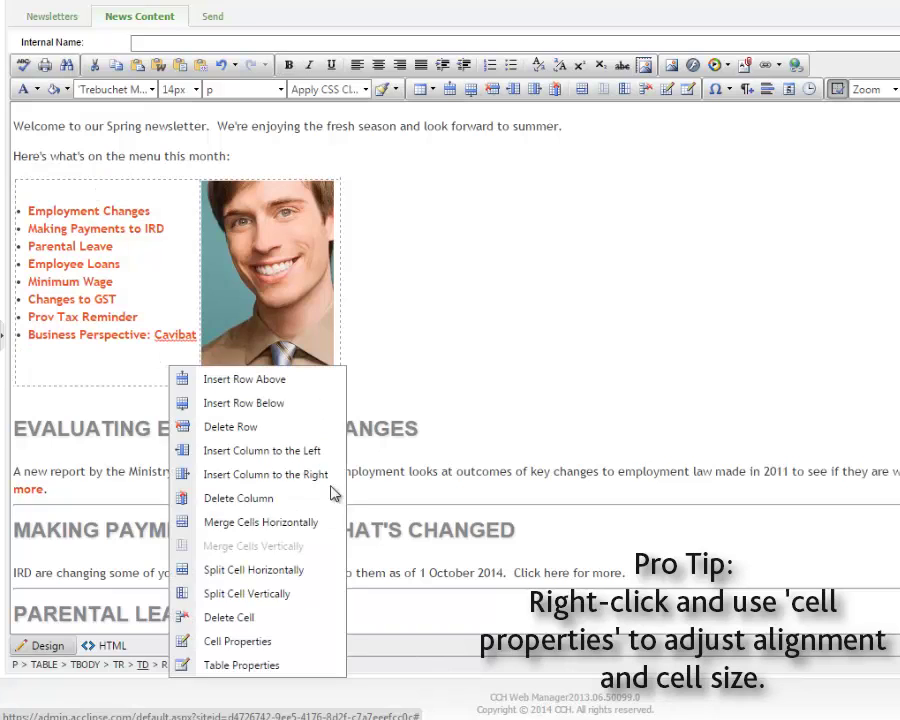
pyautogui.click(236, 636)
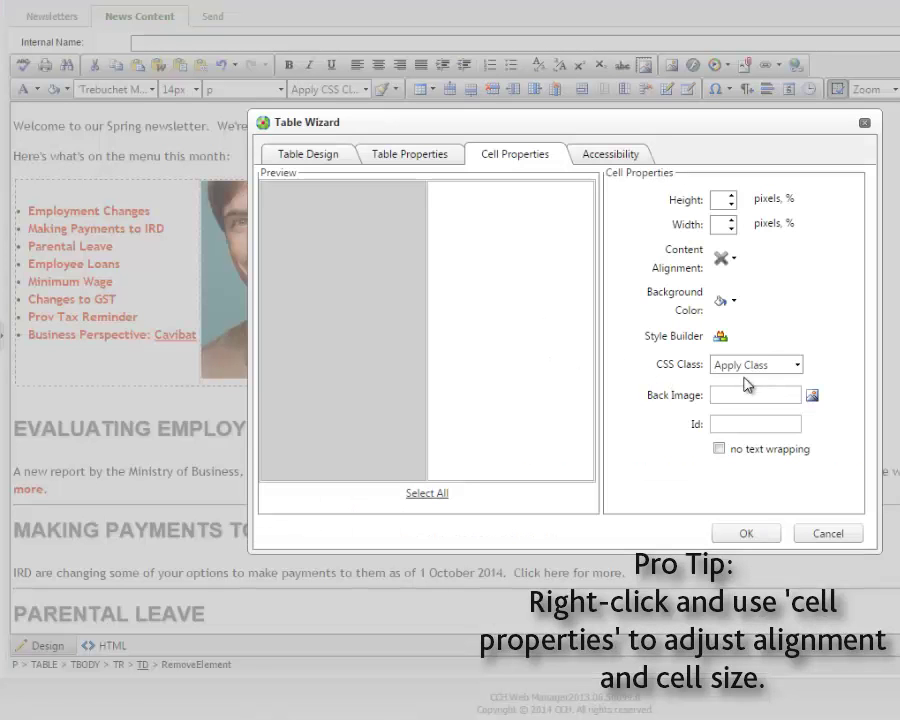
pyautogui.click(733, 258)
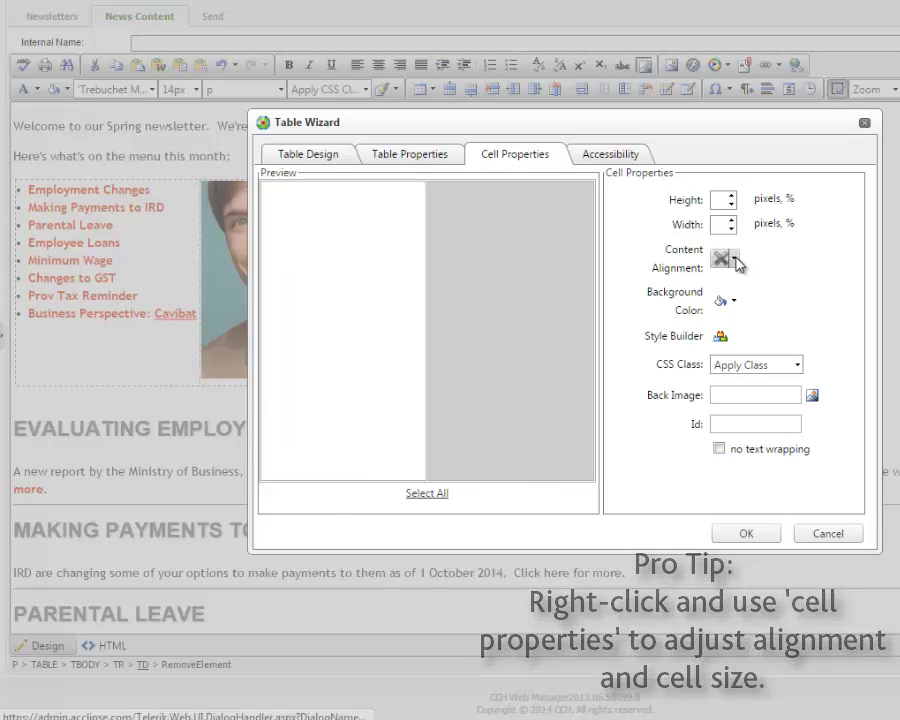
pyautogui.click(735, 260)
pyautogui.click(765, 302)
pyautogui.click(757, 530)
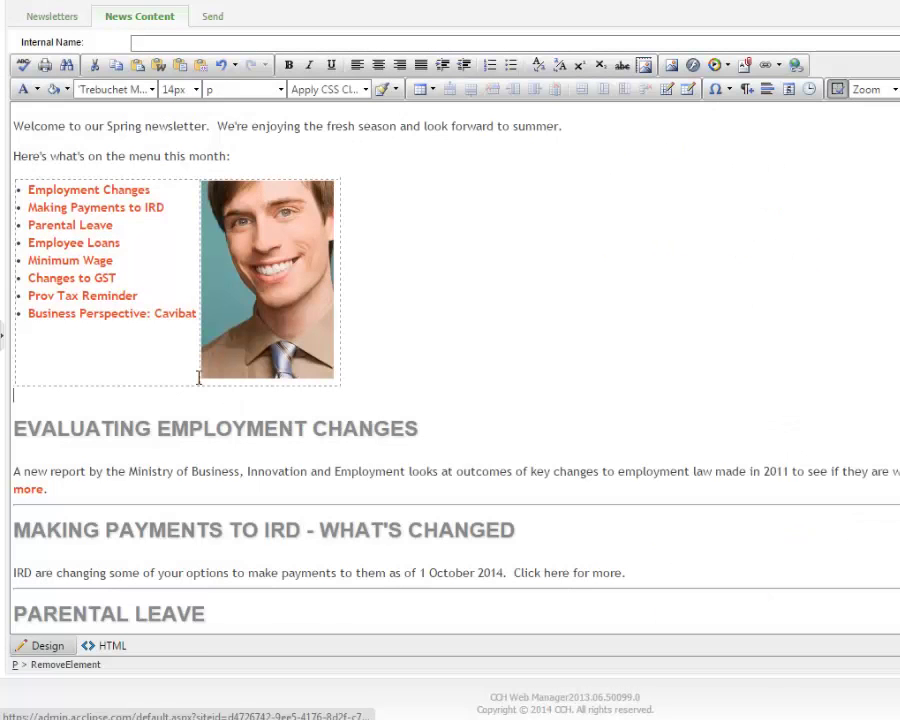
# - Remove the blank line below the table and widen the menu column slightly
pyautogui.press('BackSpace')
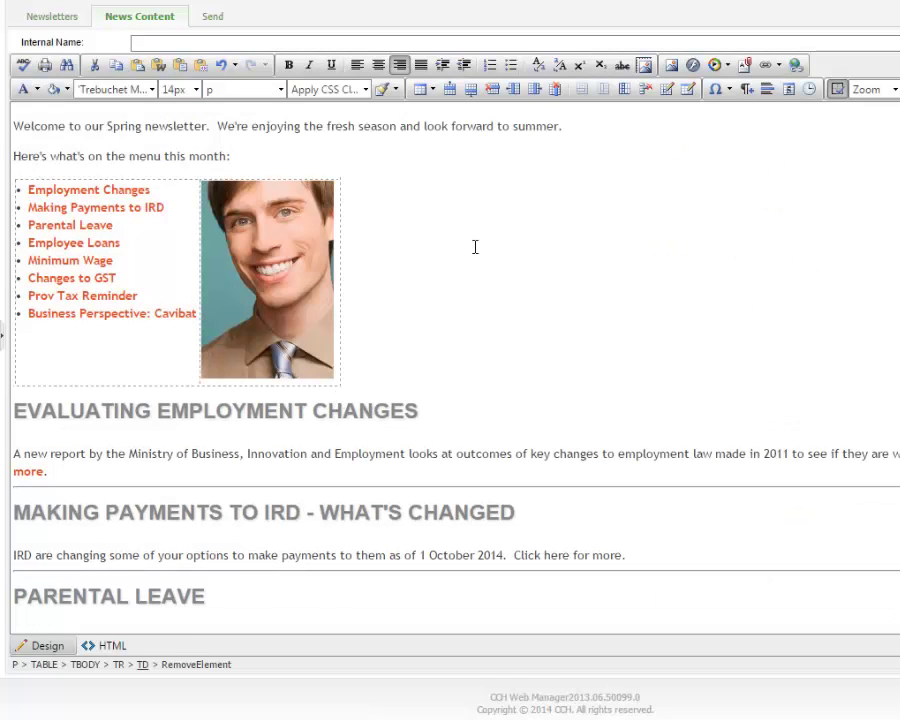
pyautogui.click(240, 372)
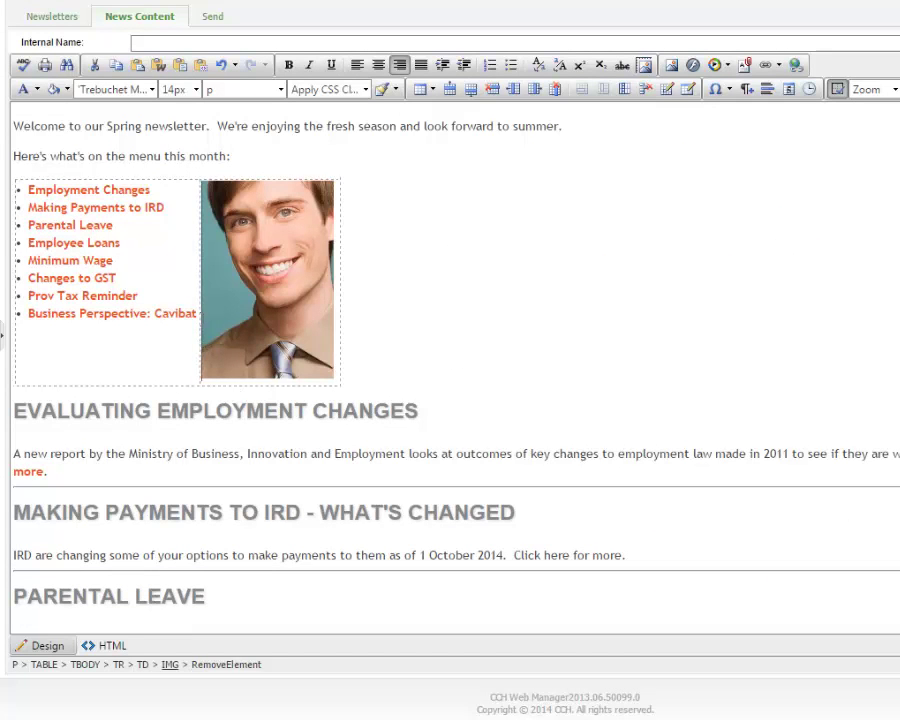
pyautogui.click(198, 312)
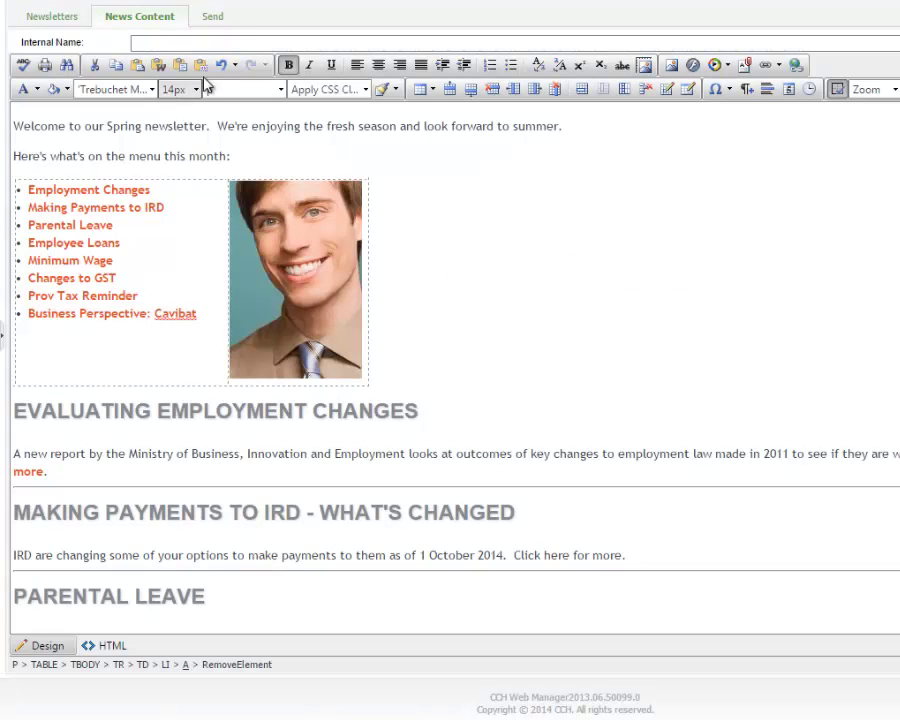
# - Open the newsletter's send settings, search the contacts by first name and add the contact from company CCH as recipient
pyautogui.click(208, 20)
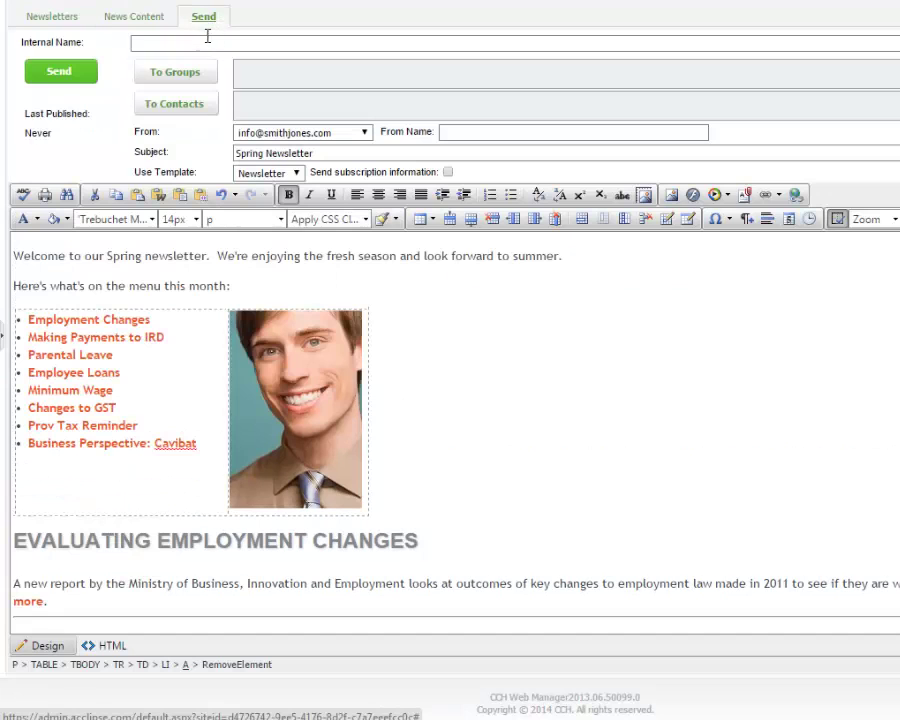
pyautogui.click(174, 103)
pyautogui.write('rach')
pyautogui.press('Return')
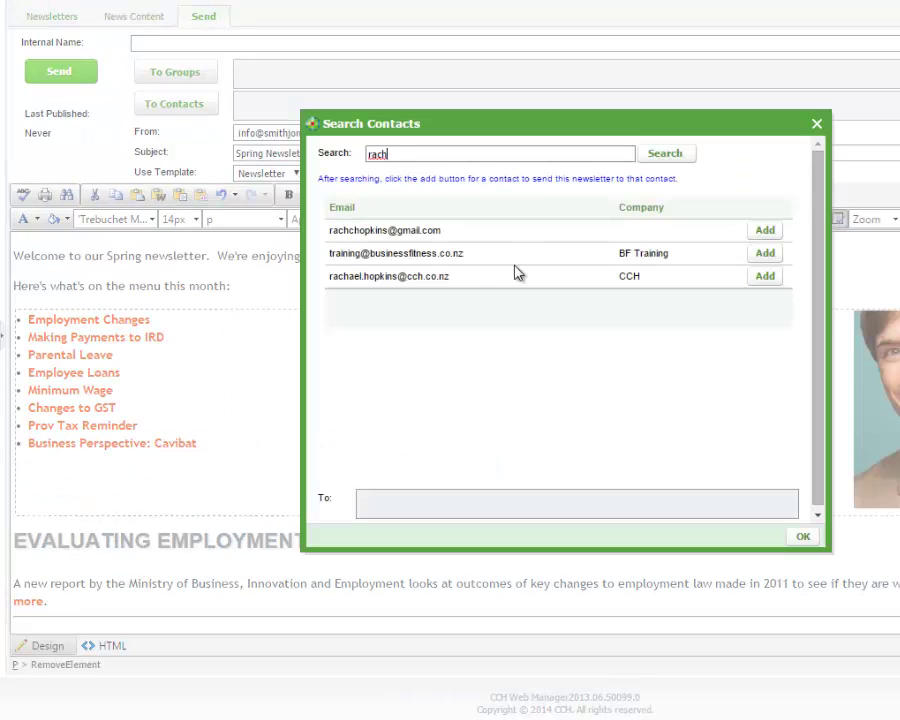
pyautogui.click(765, 276)
pyautogui.click(803, 537)
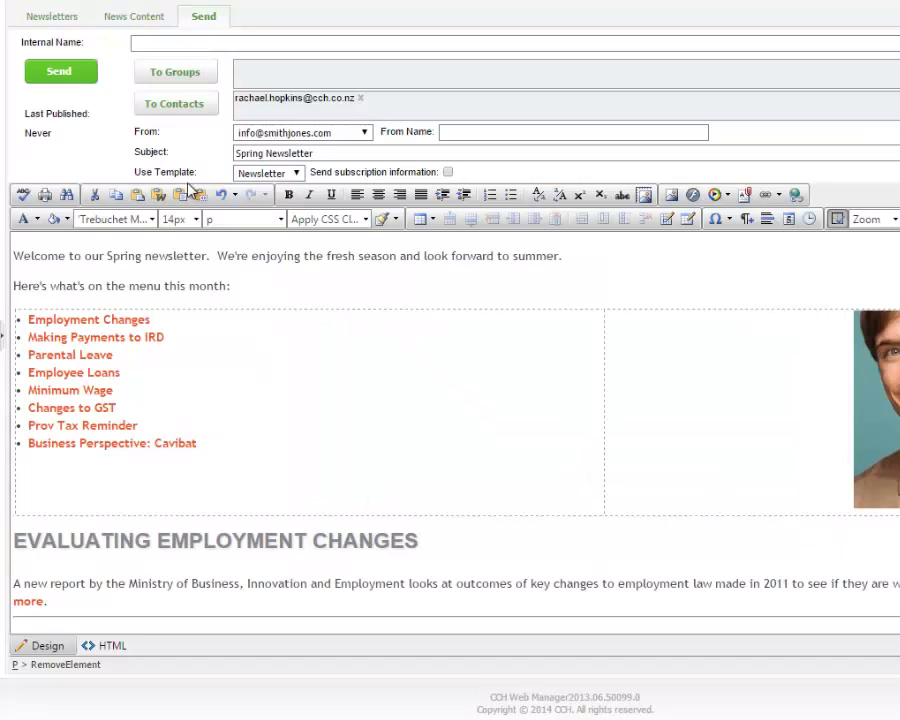
# - Set the newsletter's sender to the contact's cch.co.nz e-mail address and the From Name to Test
pyautogui.click(365, 133)
pyautogui.click(330, 170)
pyautogui.click(484, 133)
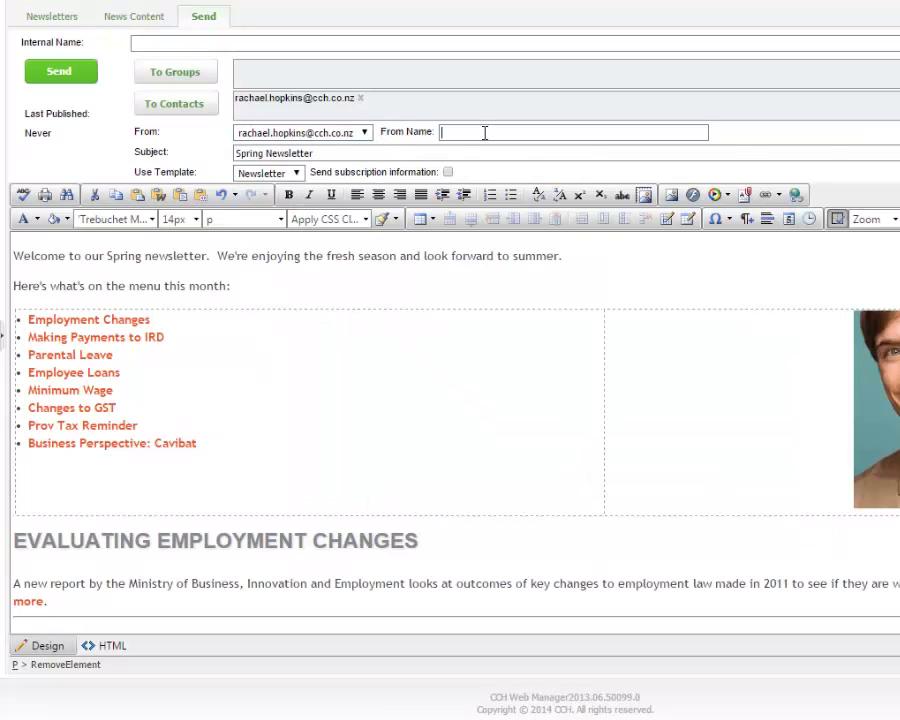
# - Bring up the send confirmation for the Spring Newsletter and save the changes made to the newsletter
pyautogui.click(80, 75)
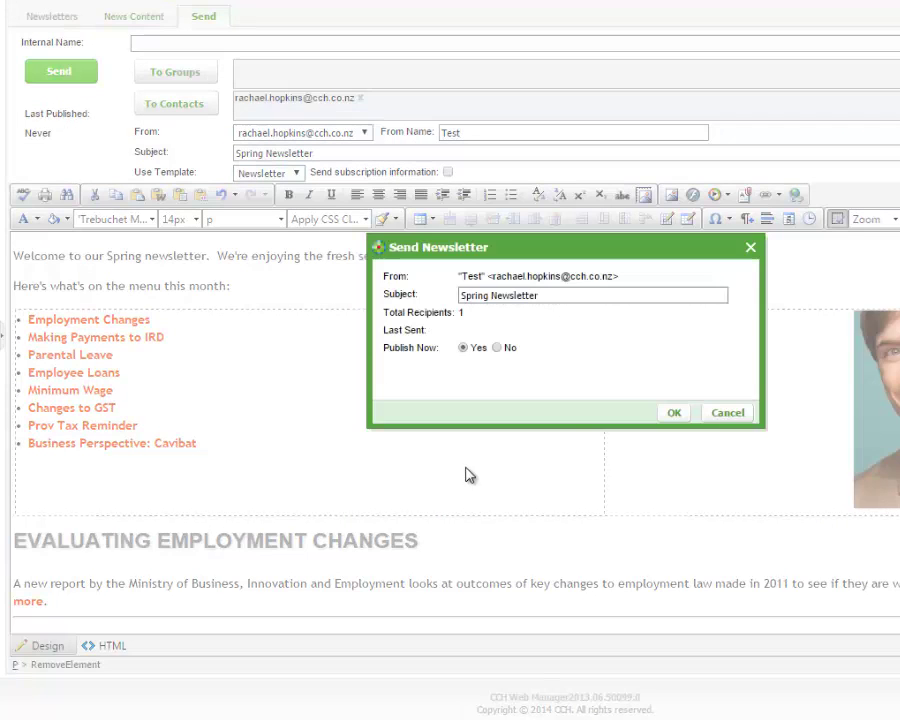
pyautogui.click(670, 412)
pyautogui.click(740, 409)
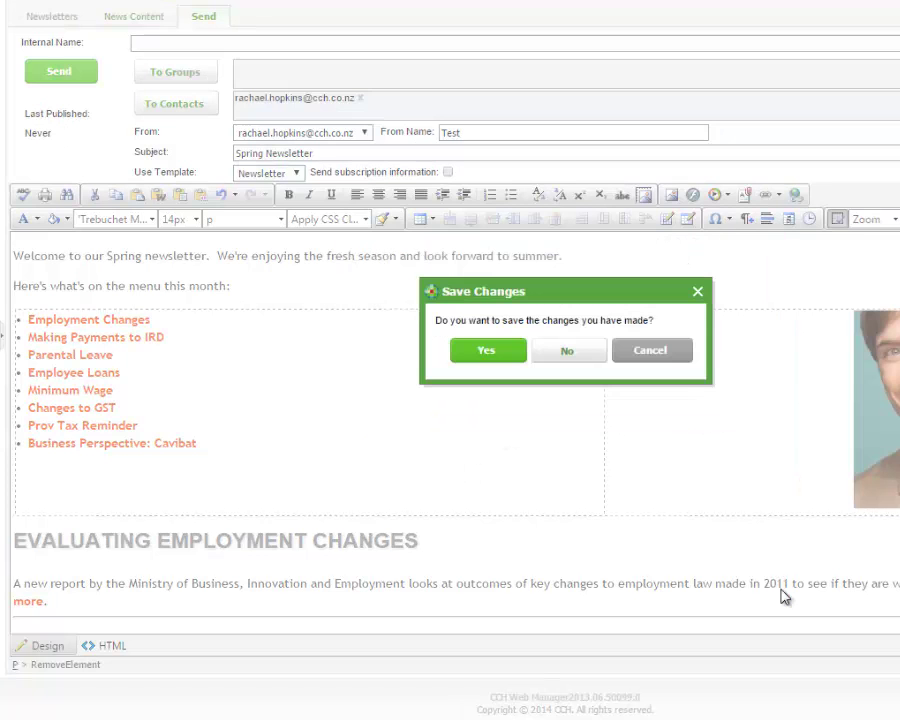
pyautogui.click(513, 358)
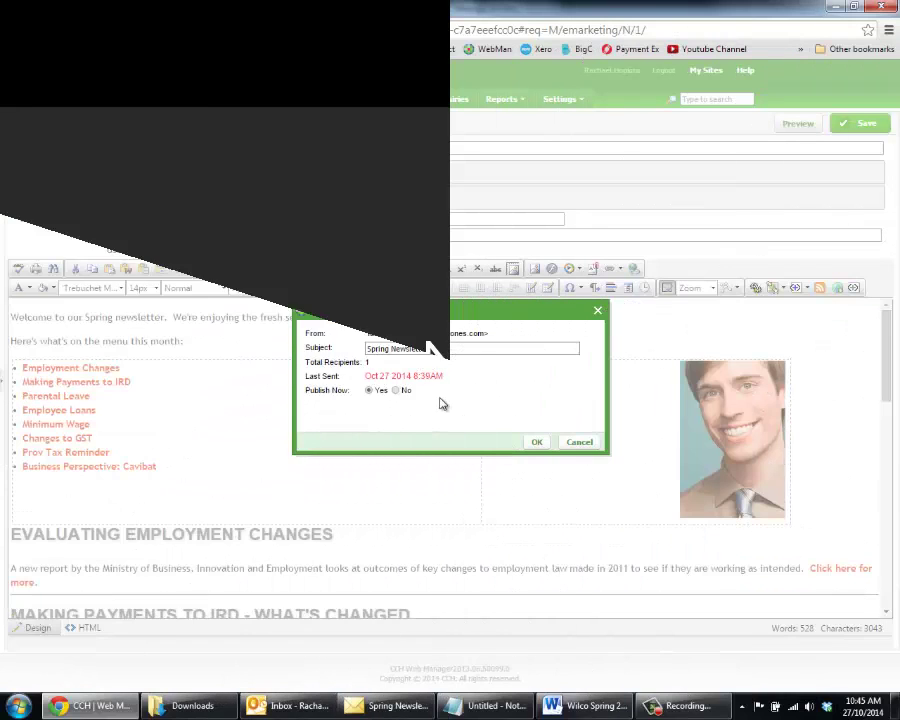
# - Send the newsletter with Publish Now set to Yes and open Spring Newsletter from the website's News Archives
pyautogui.click(533, 439)
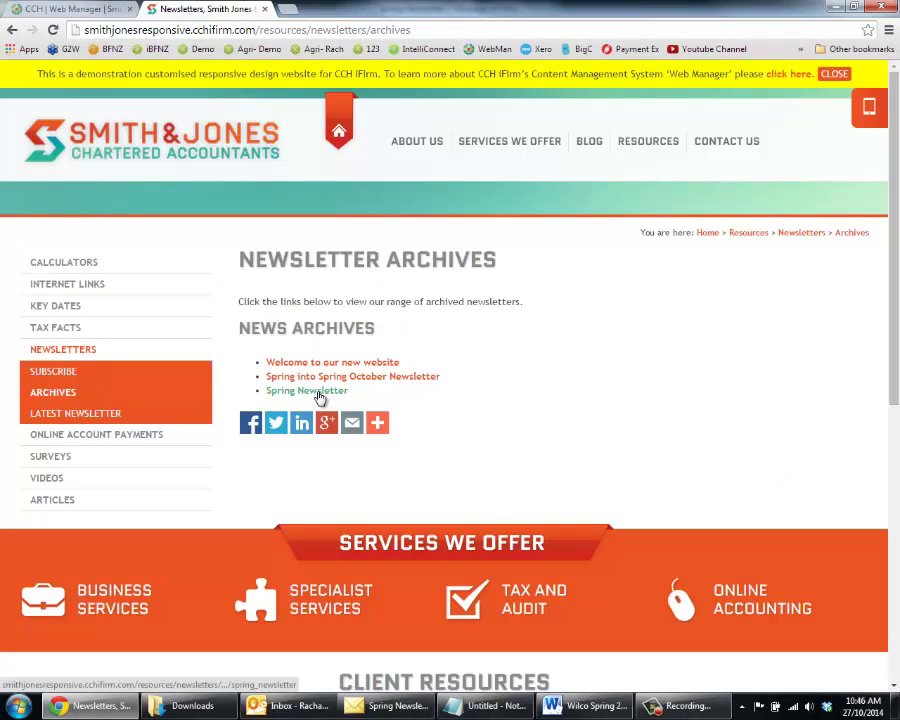
pyautogui.click(317, 396)
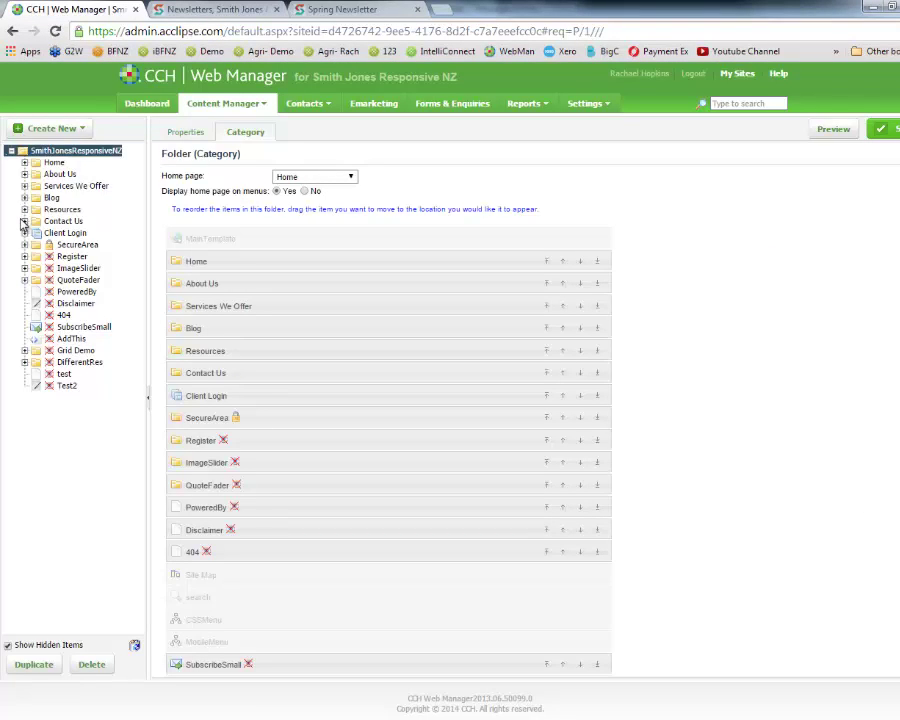
# - Open the Latest Newsletter page in the Newsletters folder under Resources for editing in CCH Web Manager
pyautogui.click(24, 209)
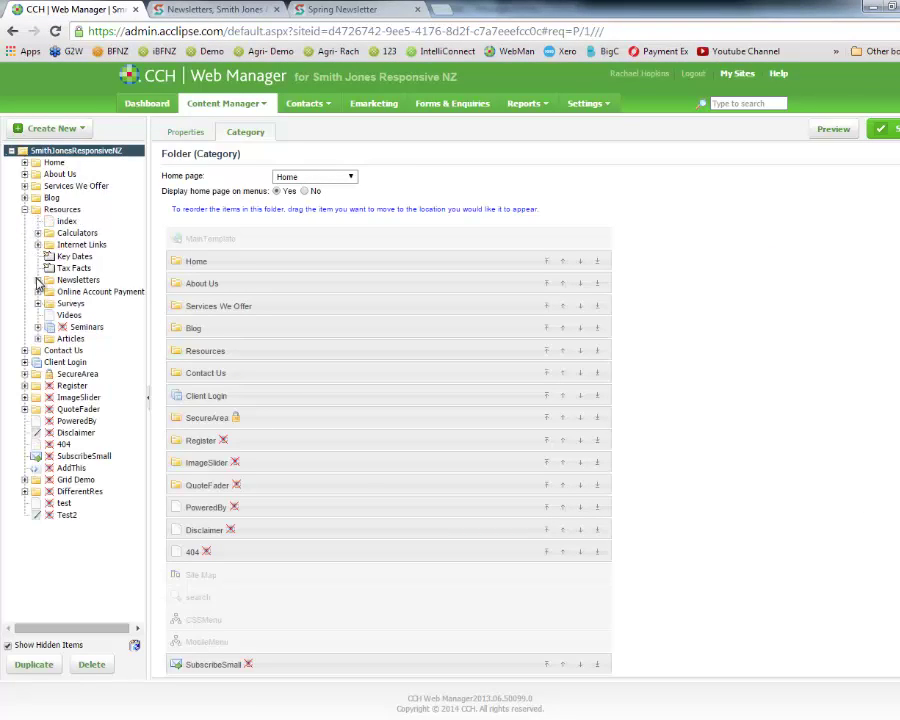
pyautogui.click(37, 280)
pyautogui.click(95, 329)
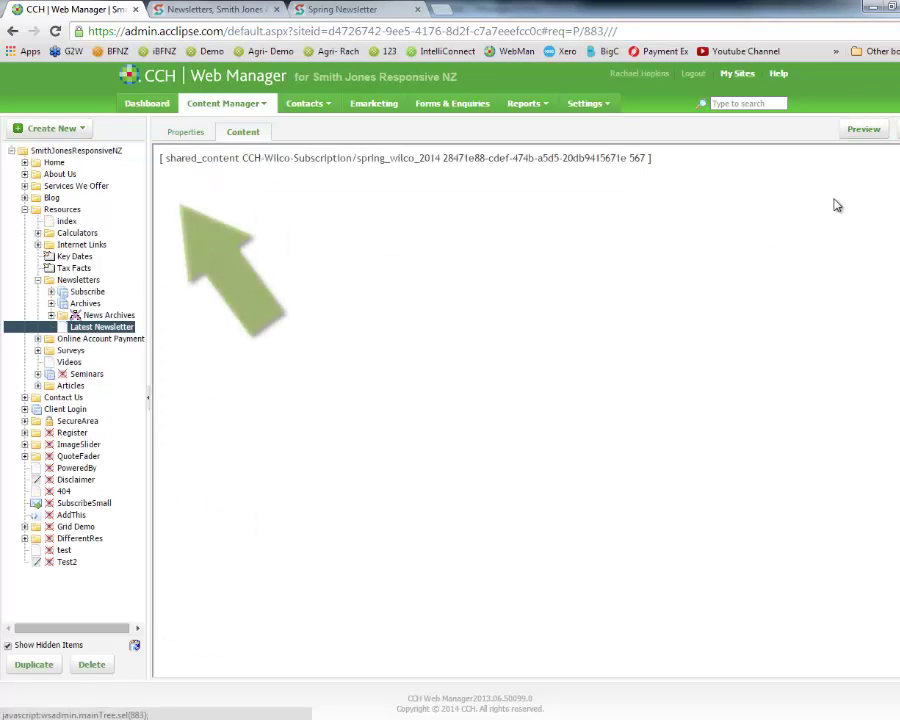
pyautogui.click(765, 338)
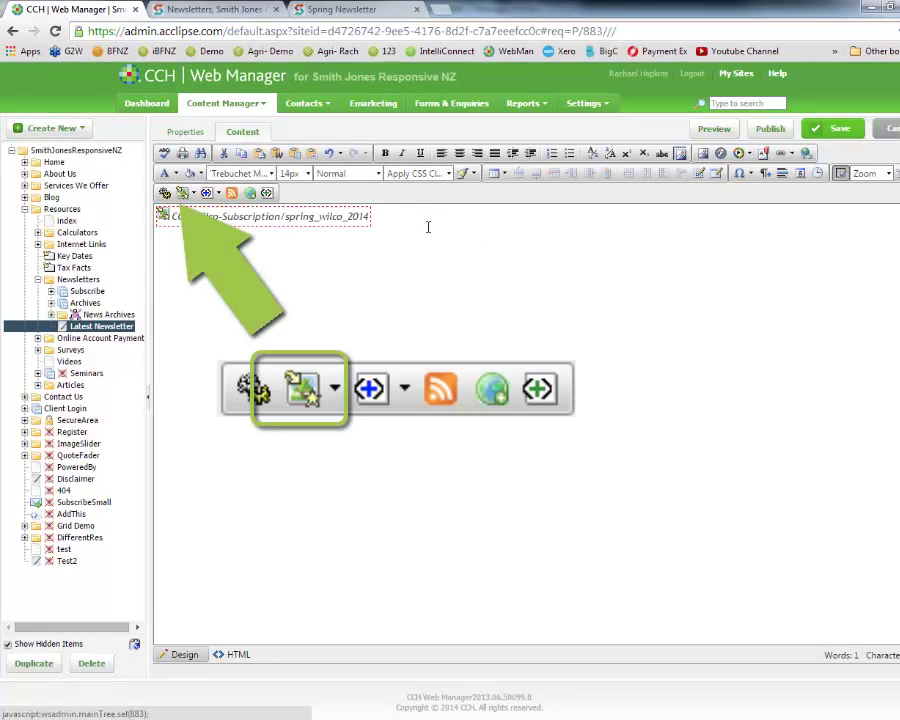
# - Replace the page's existing content with the automated content Spring Wilco 2014 from the CCH-Wilco-Subscription folder
pyautogui.press('BackSpace')
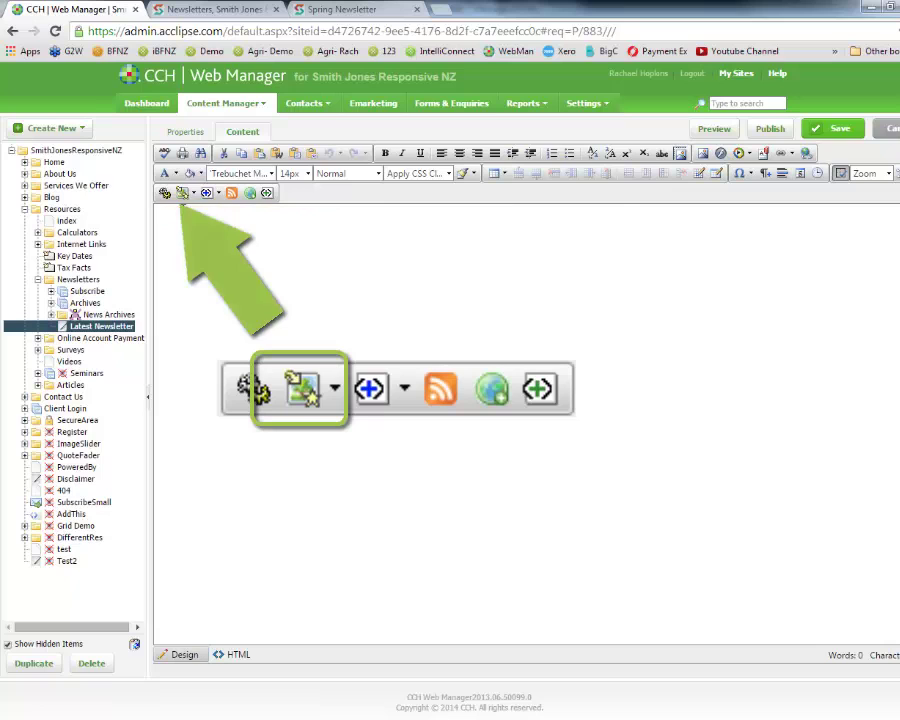
pyautogui.click(195, 193)
pyautogui.click(205, 211)
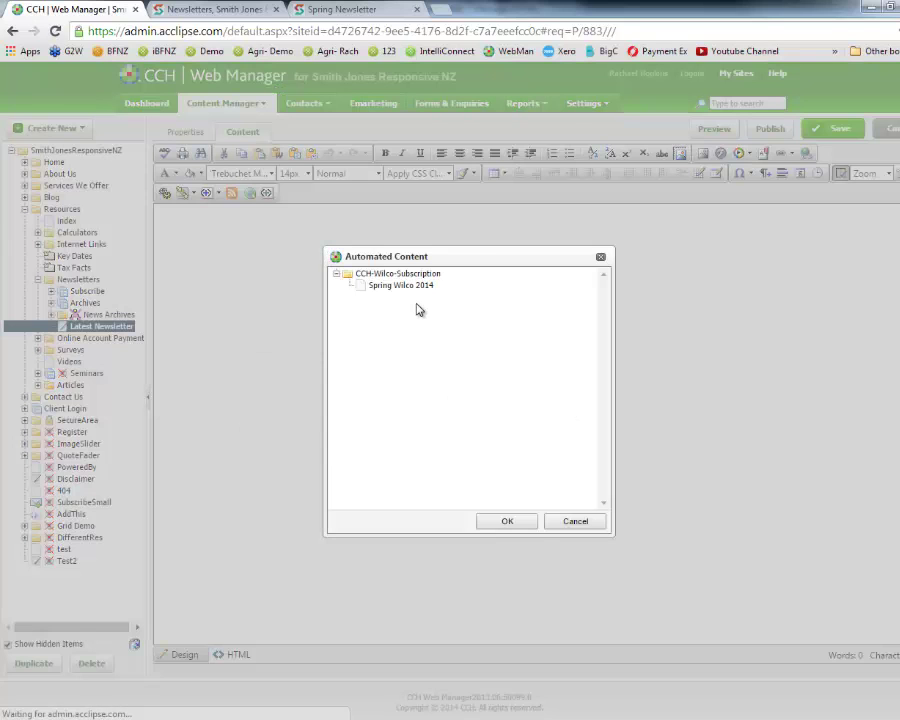
pyautogui.click(400, 285)
pyautogui.click(507, 521)
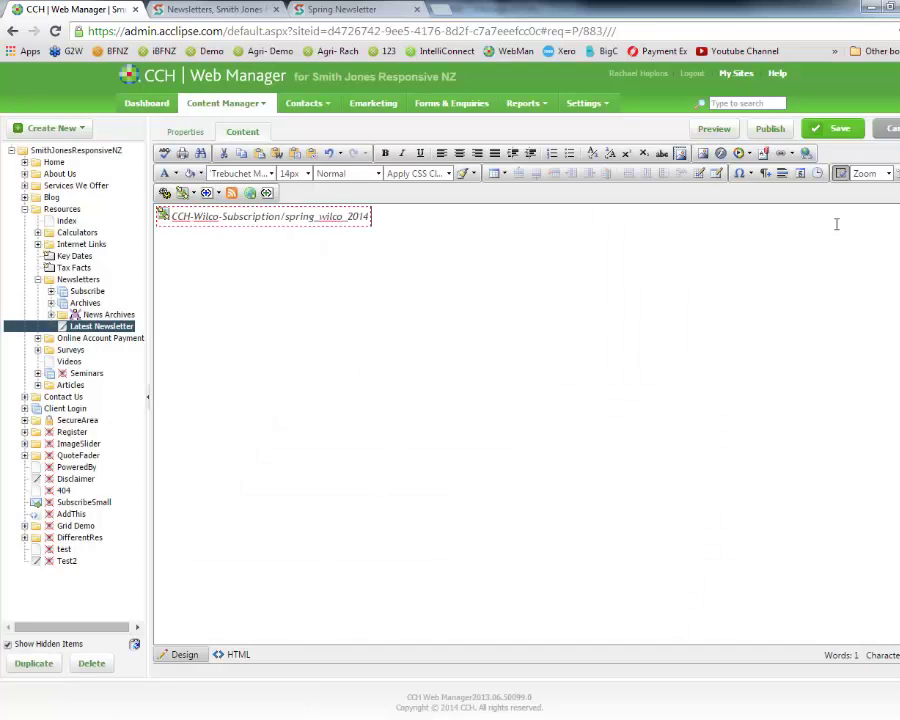
# - Save and publish the Latest Newsletter page, and view it on the Smith & Jones website
pyautogui.click(845, 138)
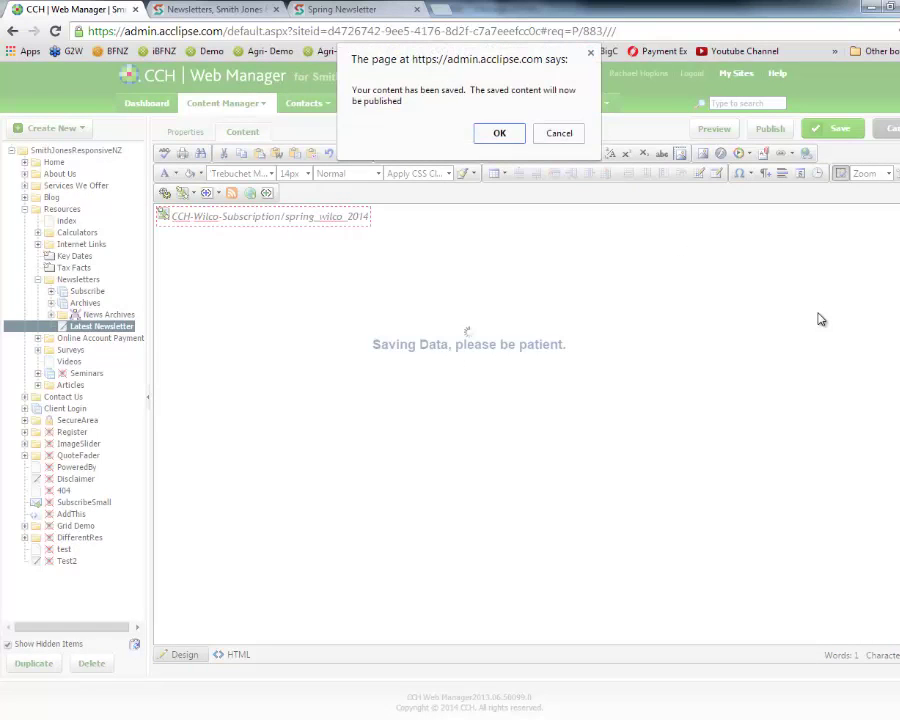
pyautogui.click(500, 134)
pyautogui.hotkey('ctrl', 'Tab')
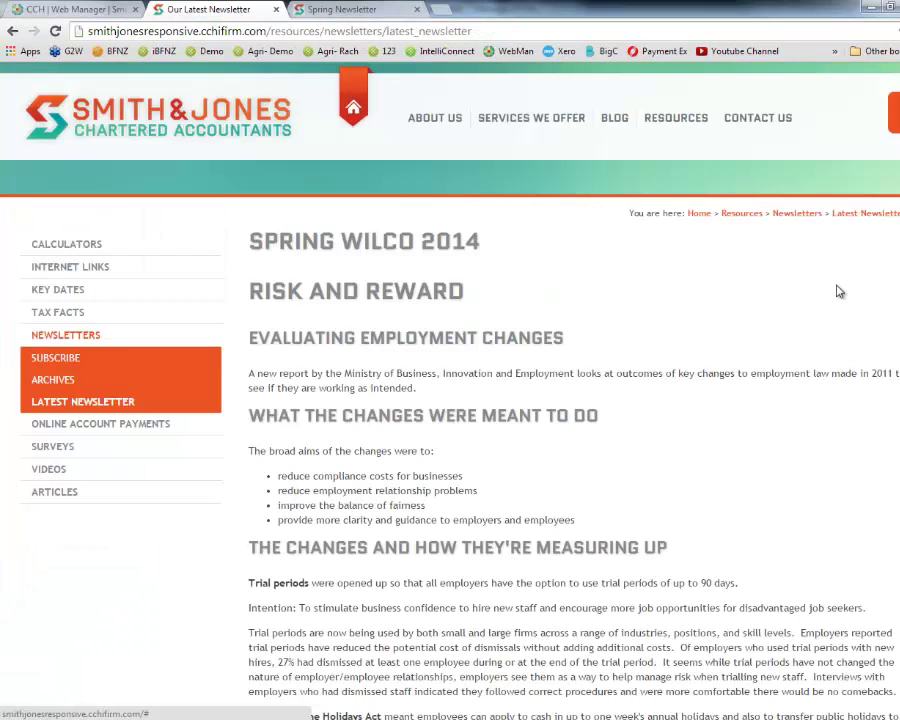